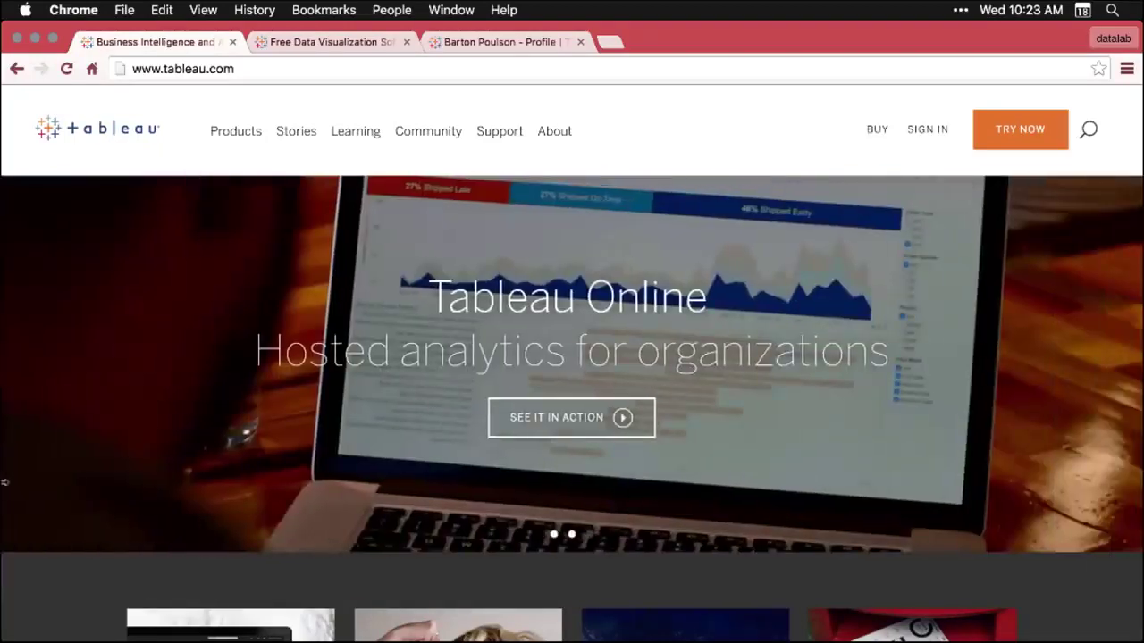
- Open the Tableau Public site from Tableau's product list and look over its home page
{"action": "mouse_move", "coordinate": [244, 135]}
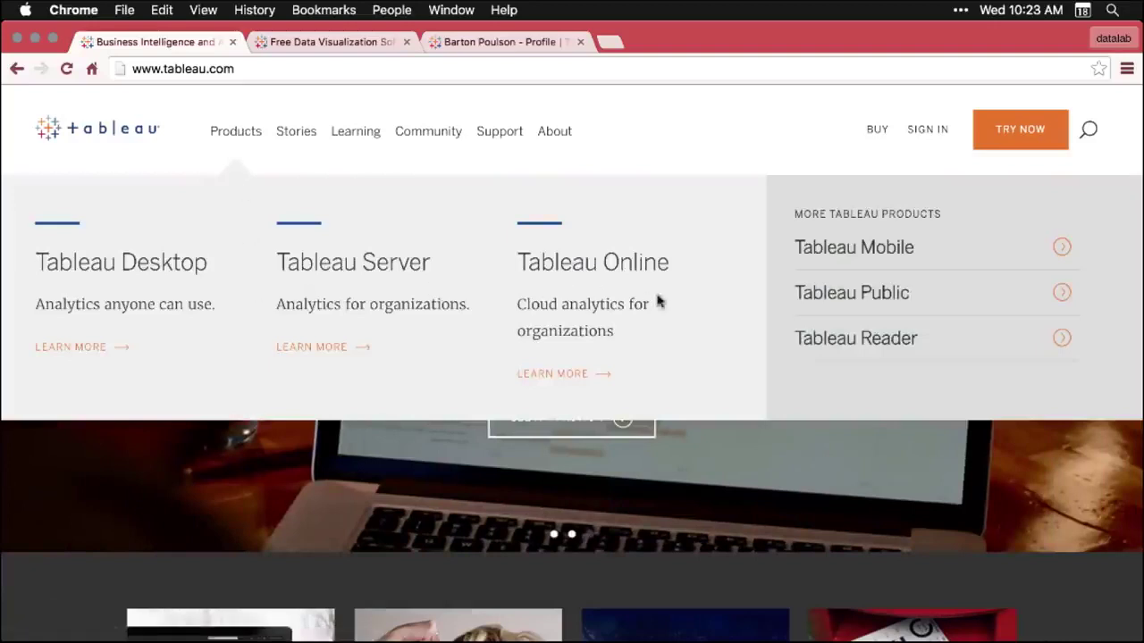
{"action": "left_click", "coordinate": [898, 296]}
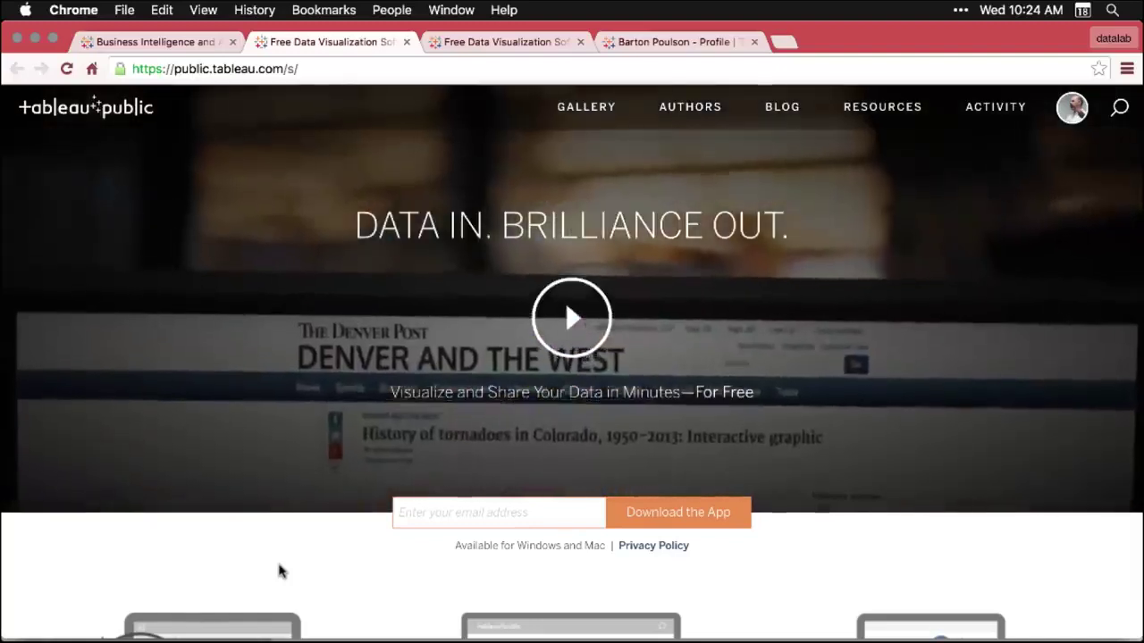
{"action": "scroll", "coordinate": [279, 572], "scroll_direction": "down", "scroll_amount": 5}
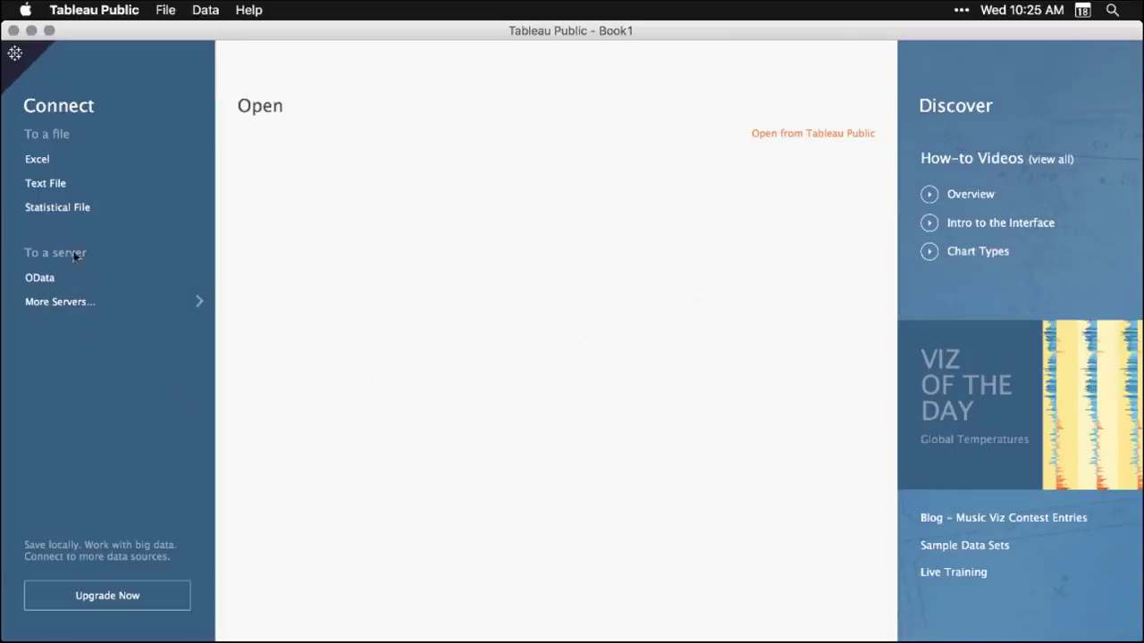
- Switch to Tableau Public and connect to the Excel workbook DS03_2_2_TableauPublic.xlsx on the Desktop
{"action": "left_click", "coordinate": [42, 165]}
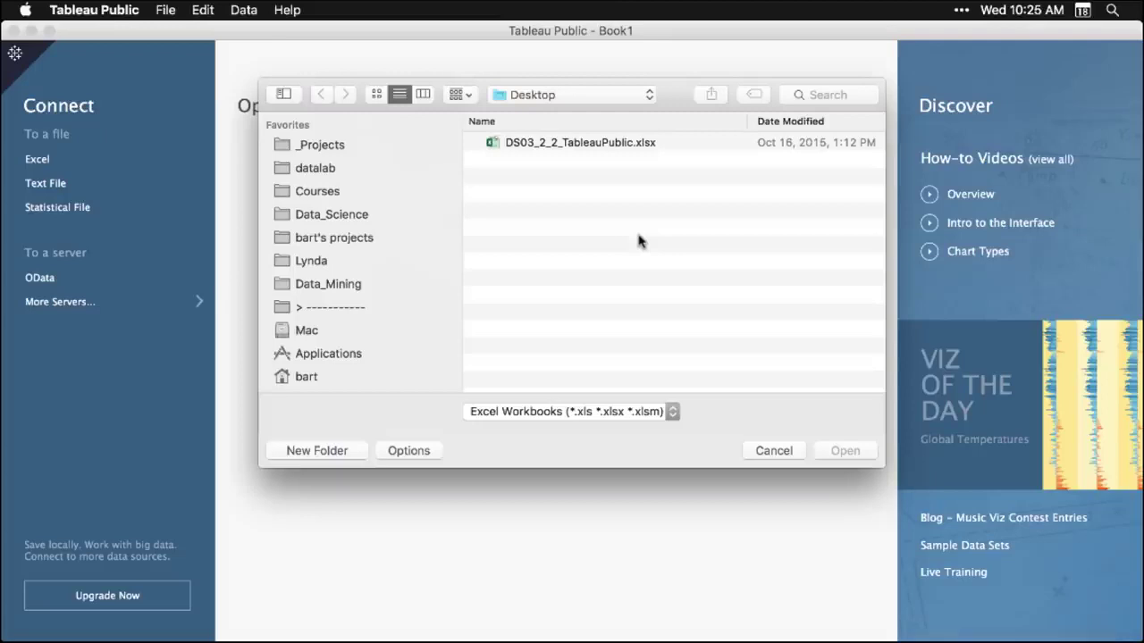
{"action": "left_click", "coordinate": [605, 144]}
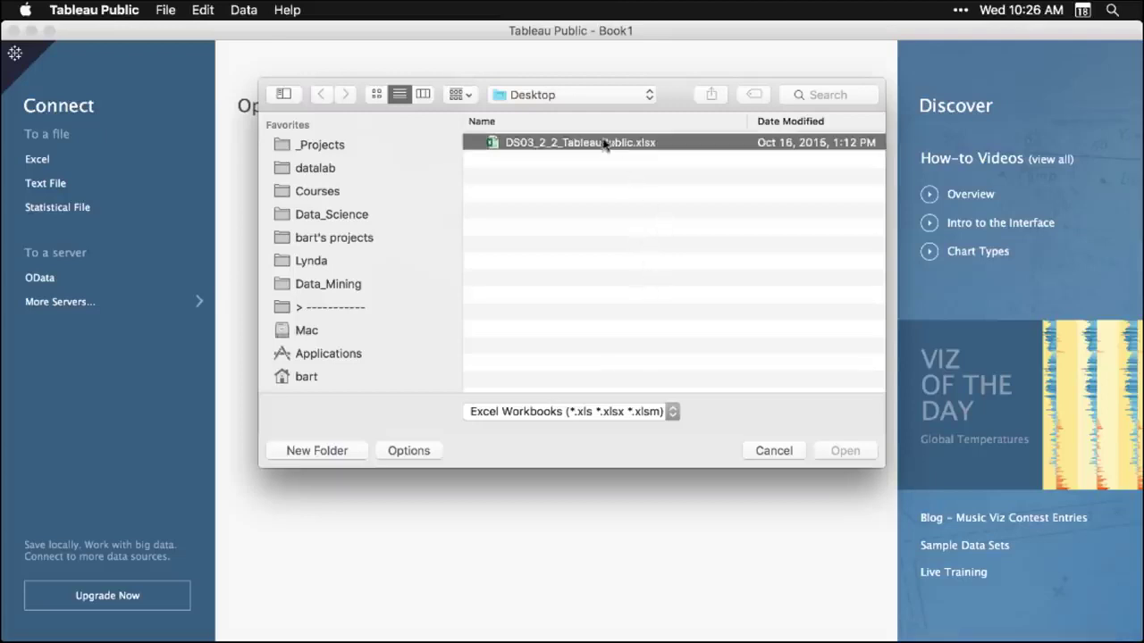
{"action": "left_click", "coordinate": [846, 453]}
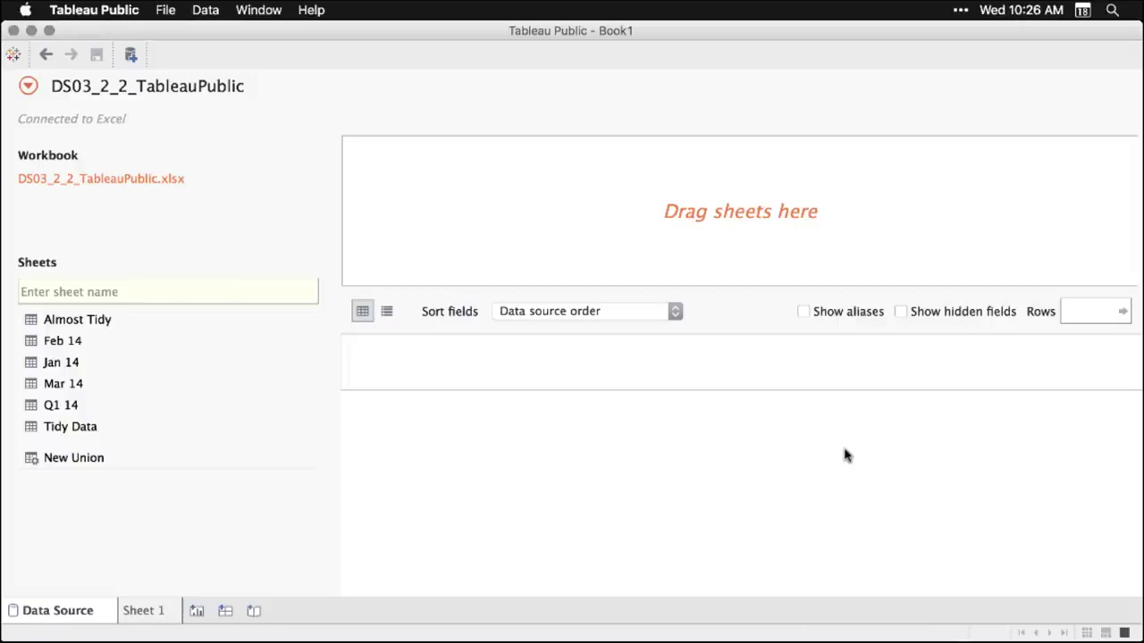
- Add the Tidy Data sheet to the data source and review its preview rows and the Sales field's options
{"action": "left_click", "coordinate": [73, 430]}
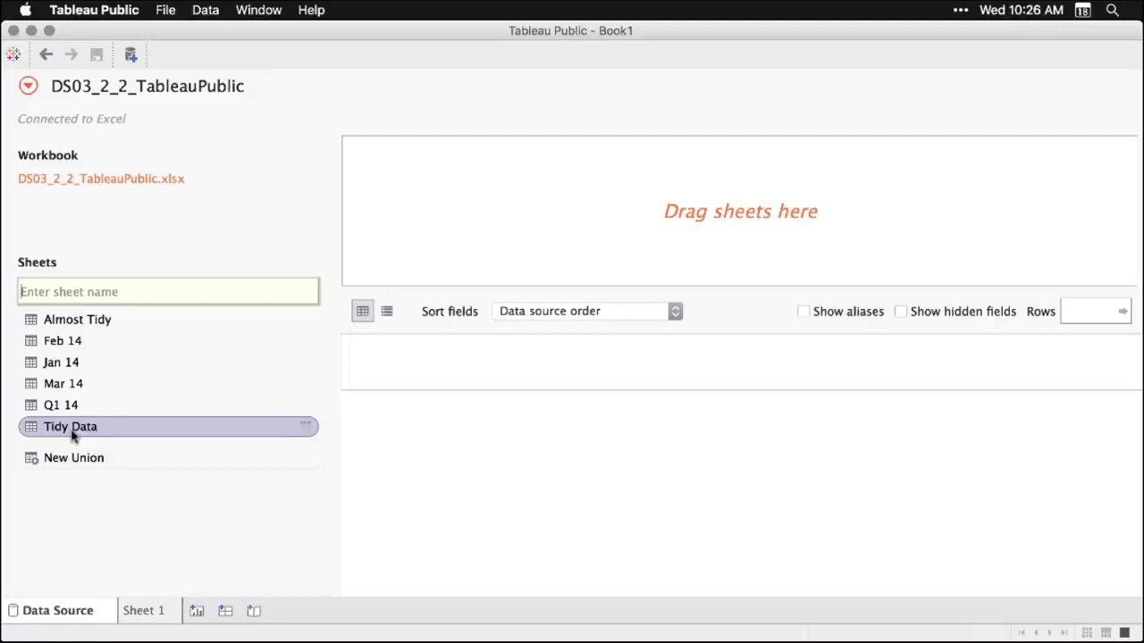
{"action": "left_click_drag", "start_coordinate": [75, 435], "coordinate": [554, 217]}
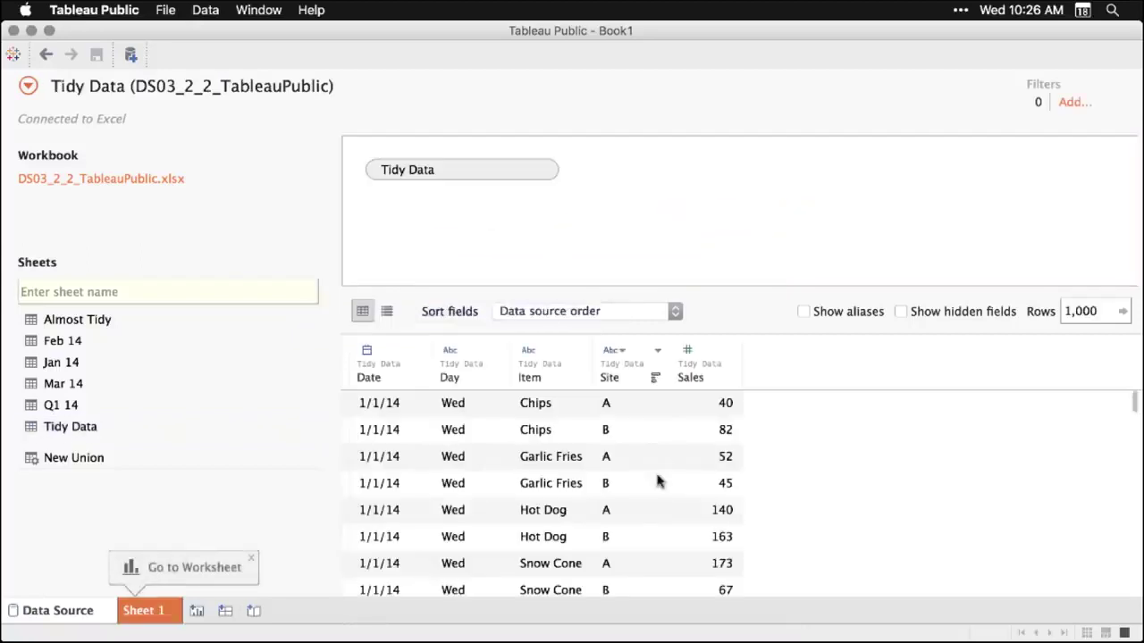
{"action": "scroll", "coordinate": [656, 483], "scroll_direction": "down", "scroll_amount": 2}
{"action": "scroll", "coordinate": [657, 483], "scroll_direction": "down", "scroll_amount": 3}
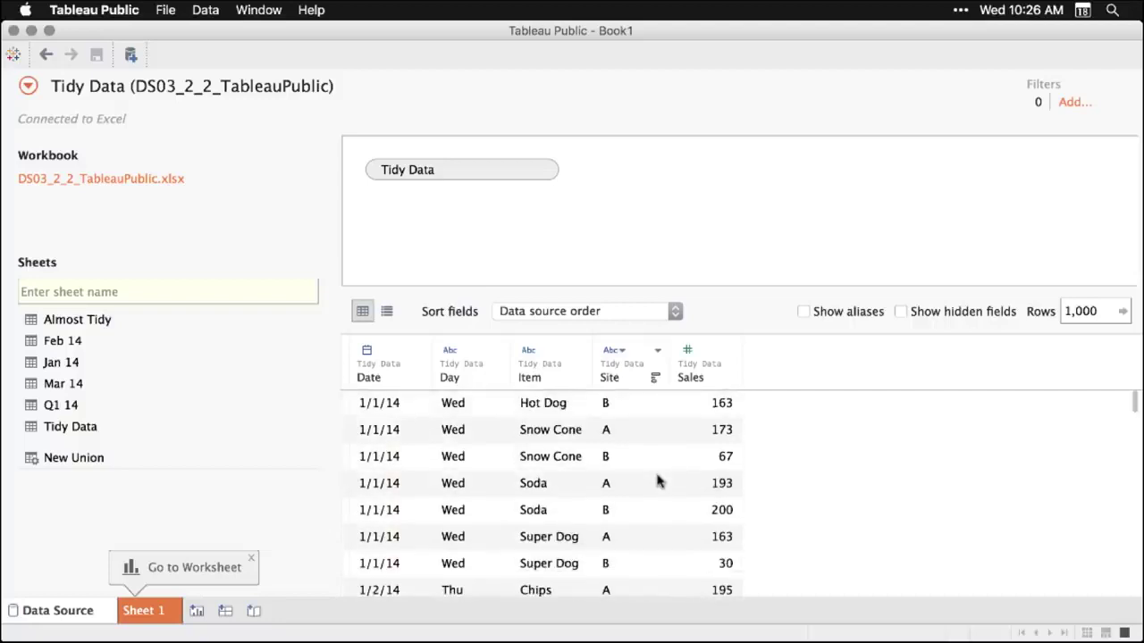
{"action": "scroll", "coordinate": [657, 483], "scroll_direction": "up", "scroll_amount": 5}
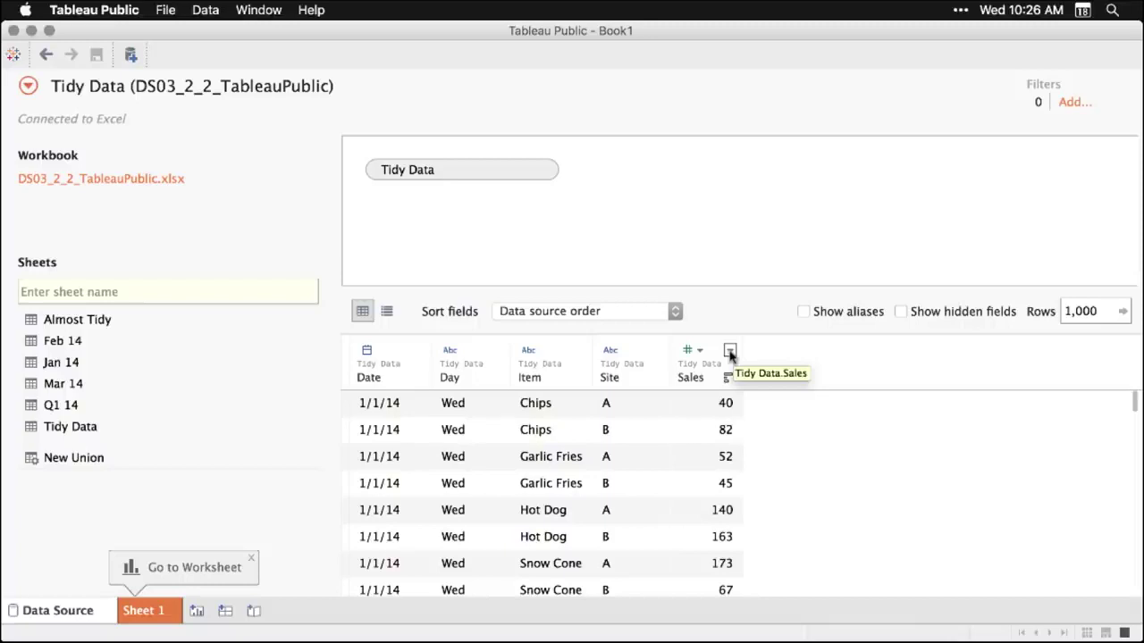
{"action": "left_click", "coordinate": [730, 352]}
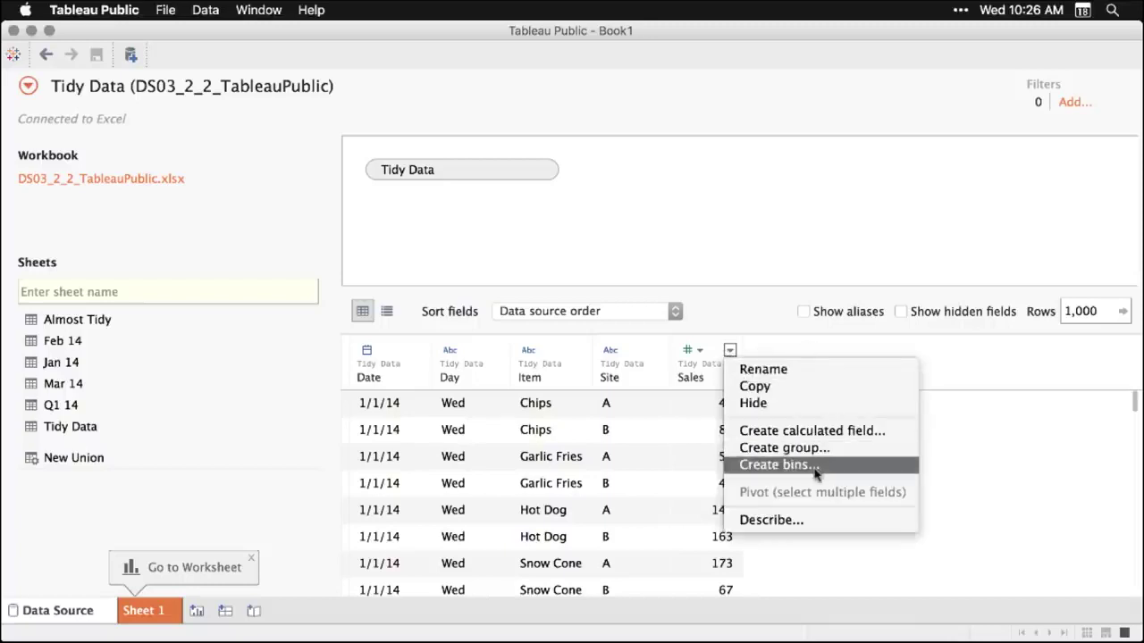
{"action": "left_click", "coordinate": [989, 366]}
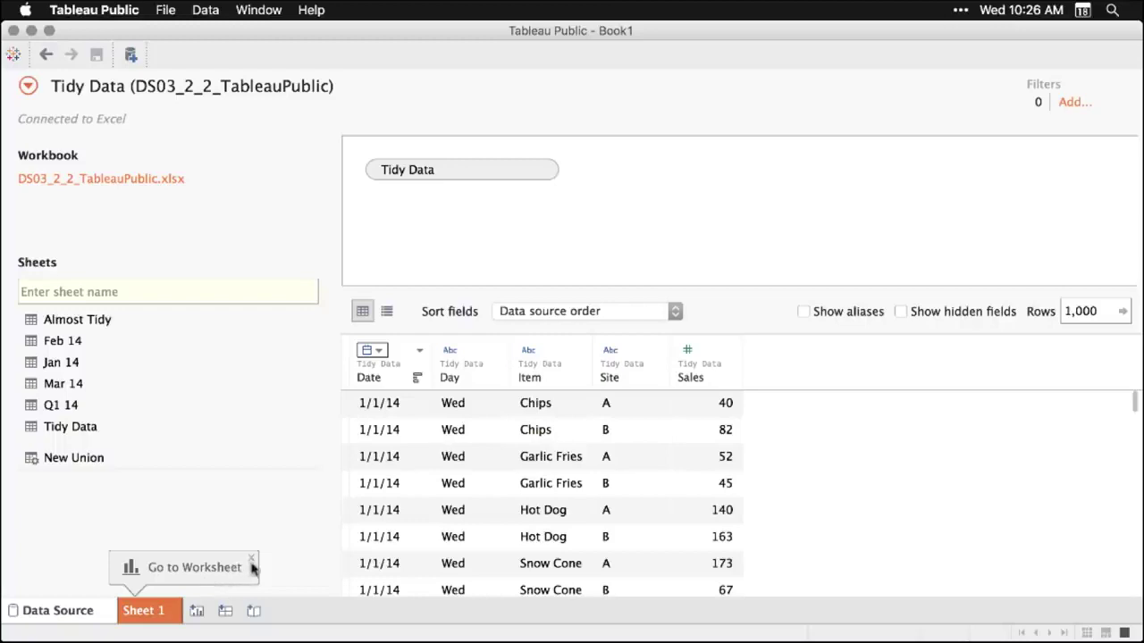
- Open Sheet 1 and place the Sales measure in the body of the view as a sum
{"action": "left_click", "coordinate": [161, 614]}
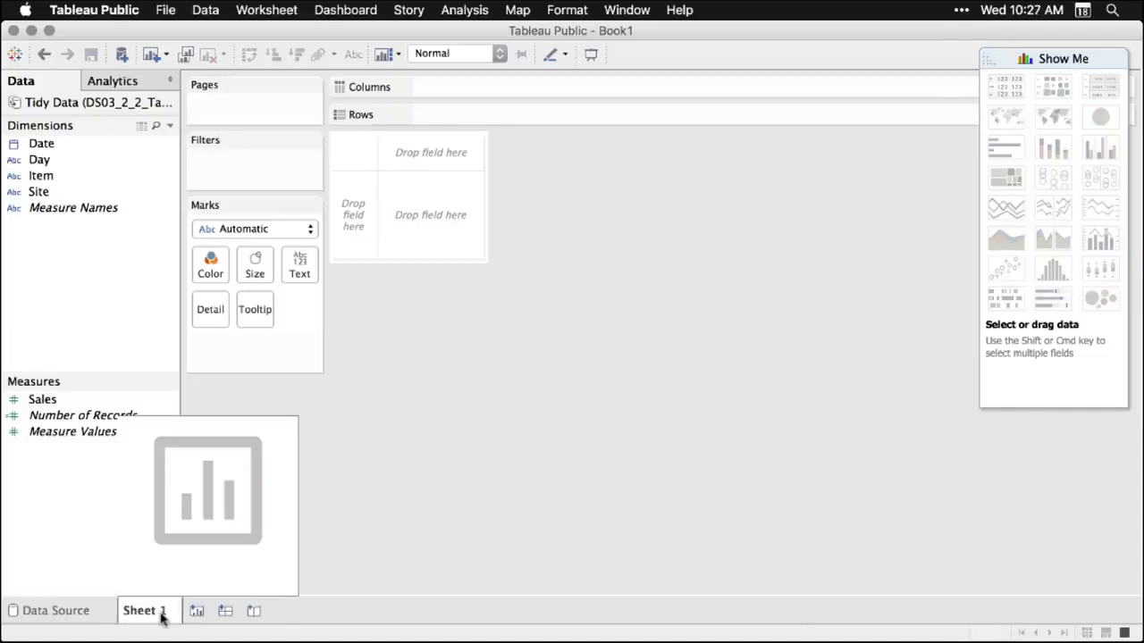
{"action": "key", "text": "super+alt+2"}
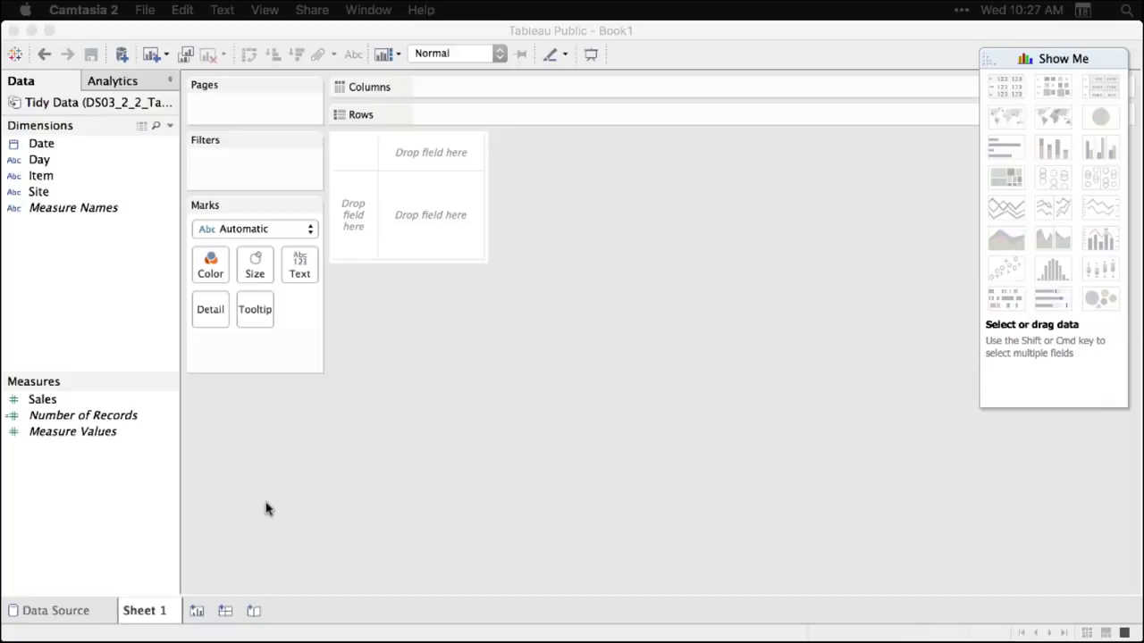
{"action": "left_click", "coordinate": [45, 401]}
{"action": "left_click", "coordinate": [44, 402]}
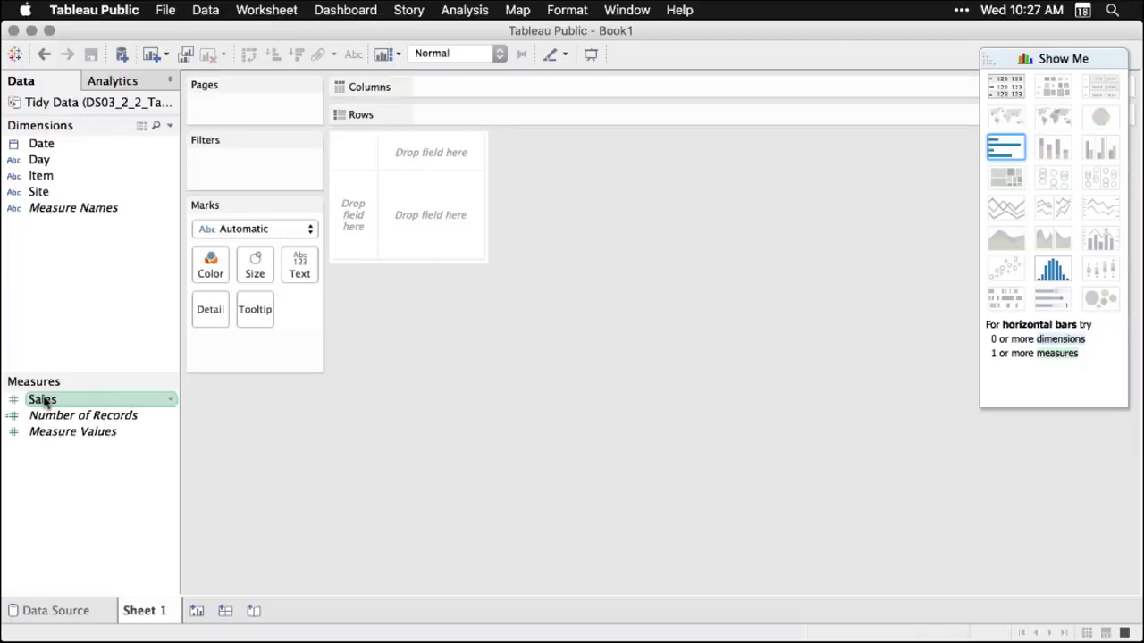
{"action": "left_click_drag", "start_coordinate": [45, 402], "coordinate": [363, 358]}
{"action": "left_click_drag", "start_coordinate": [425, 306], "coordinate": [429, 215]}
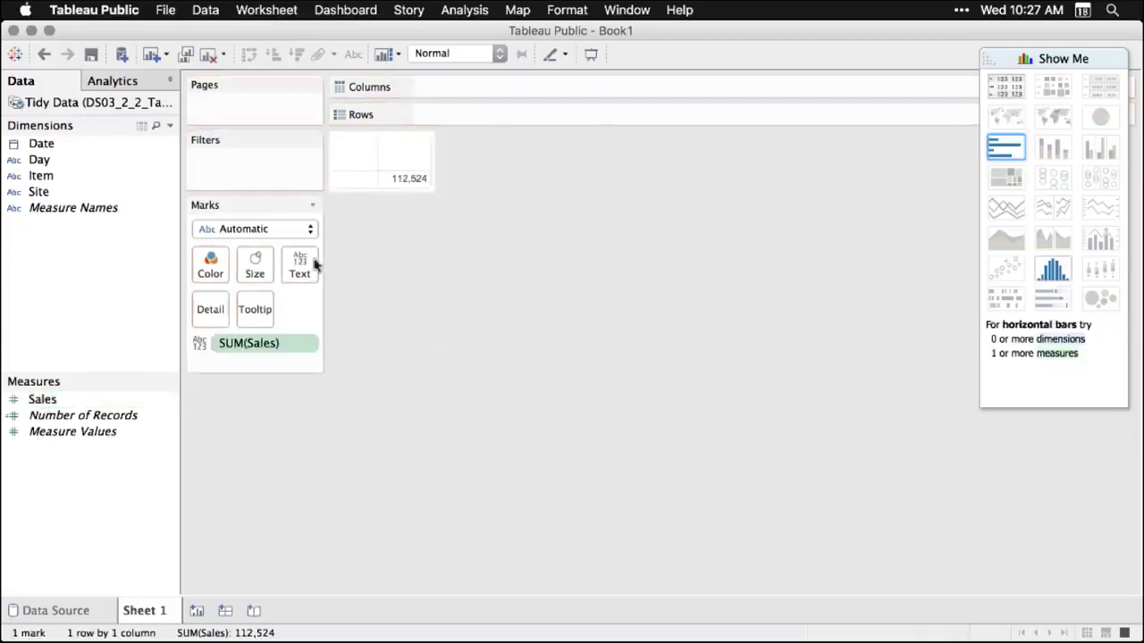
{"action": "mouse_move", "coordinate": [422, 193]}
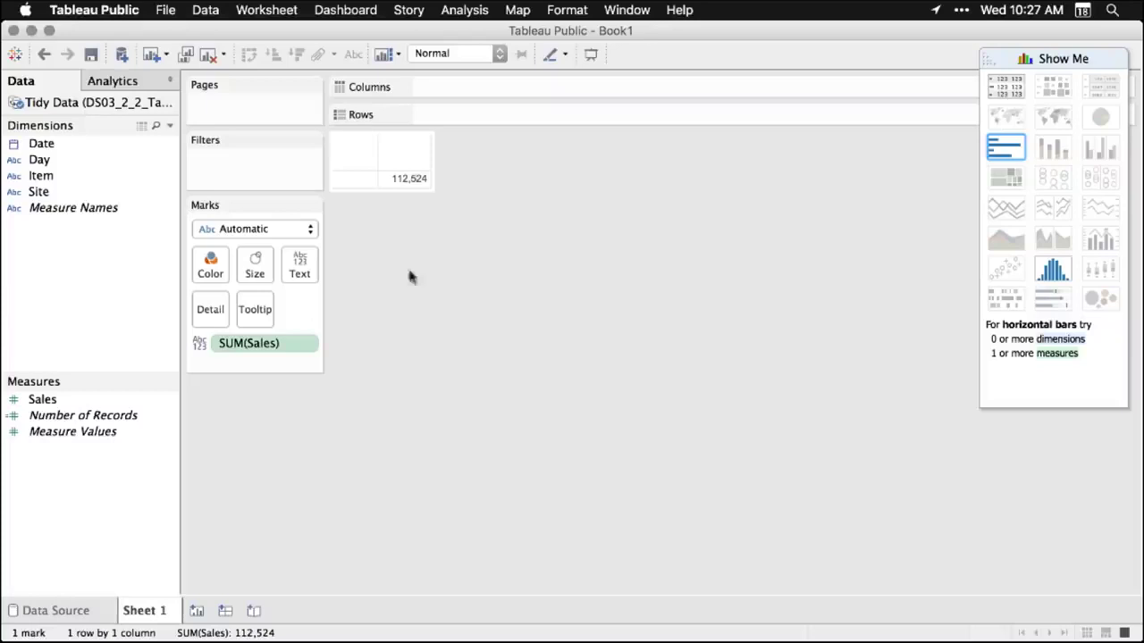
- Break the sales total down with Item on the rows and Date on the columns
{"action": "left_click", "coordinate": [46, 179]}
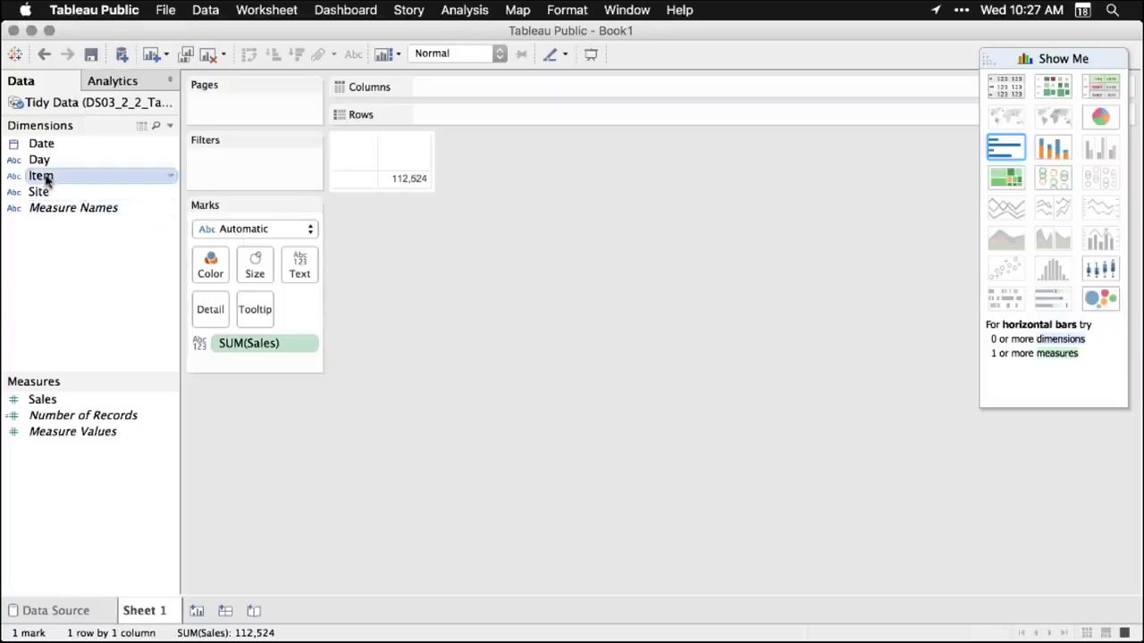
{"action": "left_click_drag", "start_coordinate": [47, 179], "coordinate": [459, 115]}
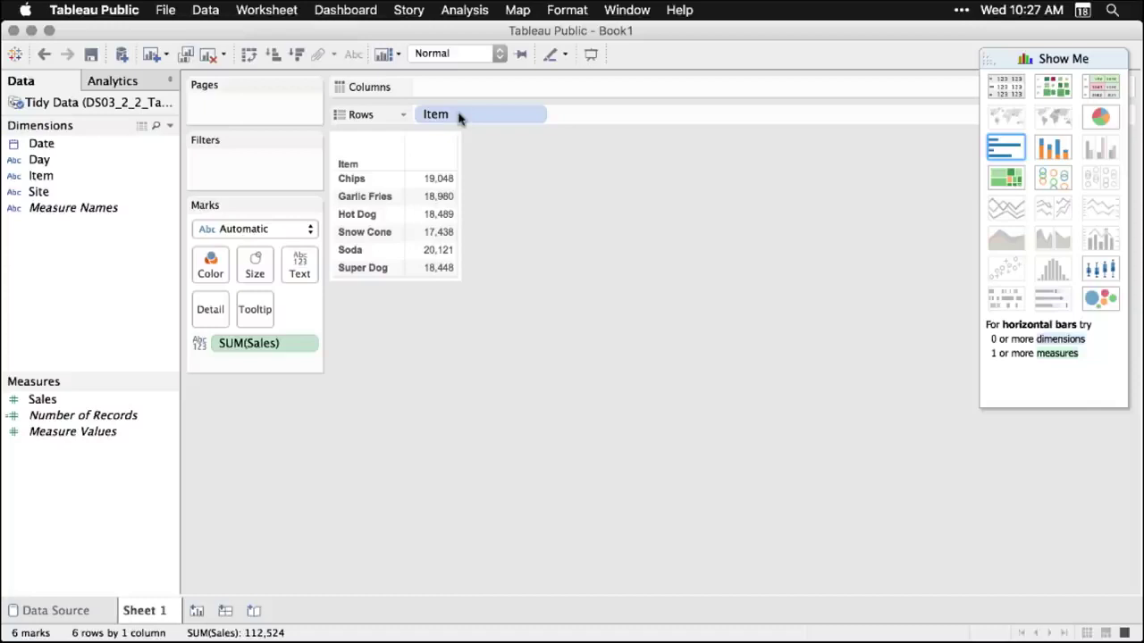
{"action": "left_click", "coordinate": [39, 146]}
{"action": "left_click_drag", "start_coordinate": [40, 150], "coordinate": [445, 93]}
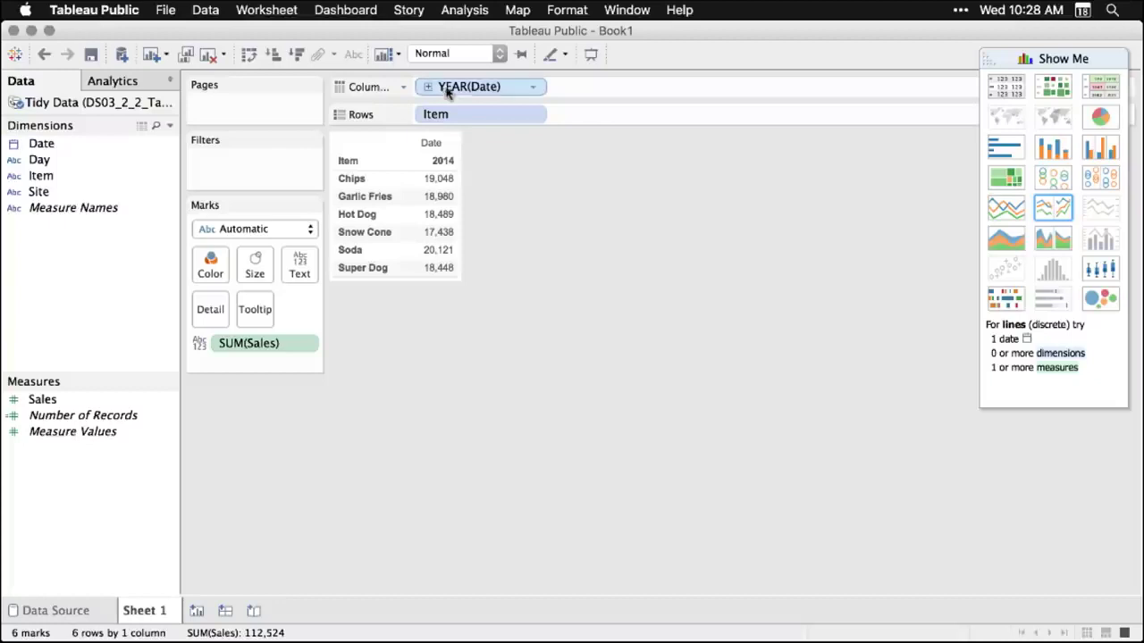
- Try grouping the Date columns by quarter and by continuous day
{"action": "left_click", "coordinate": [534, 90]}
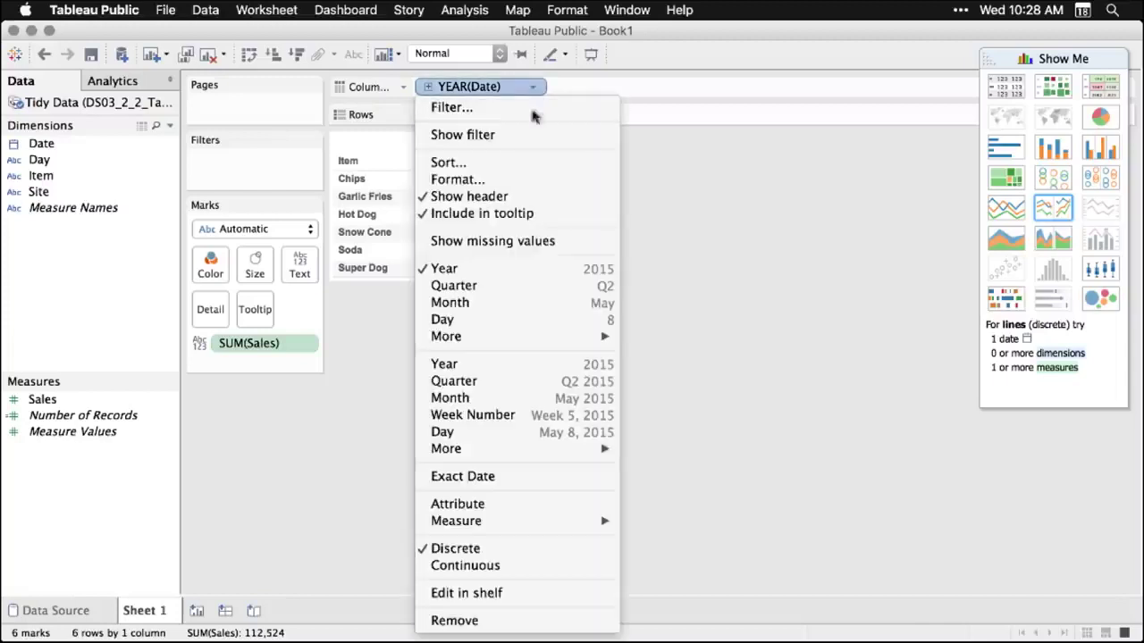
{"action": "left_click", "coordinate": [536, 287]}
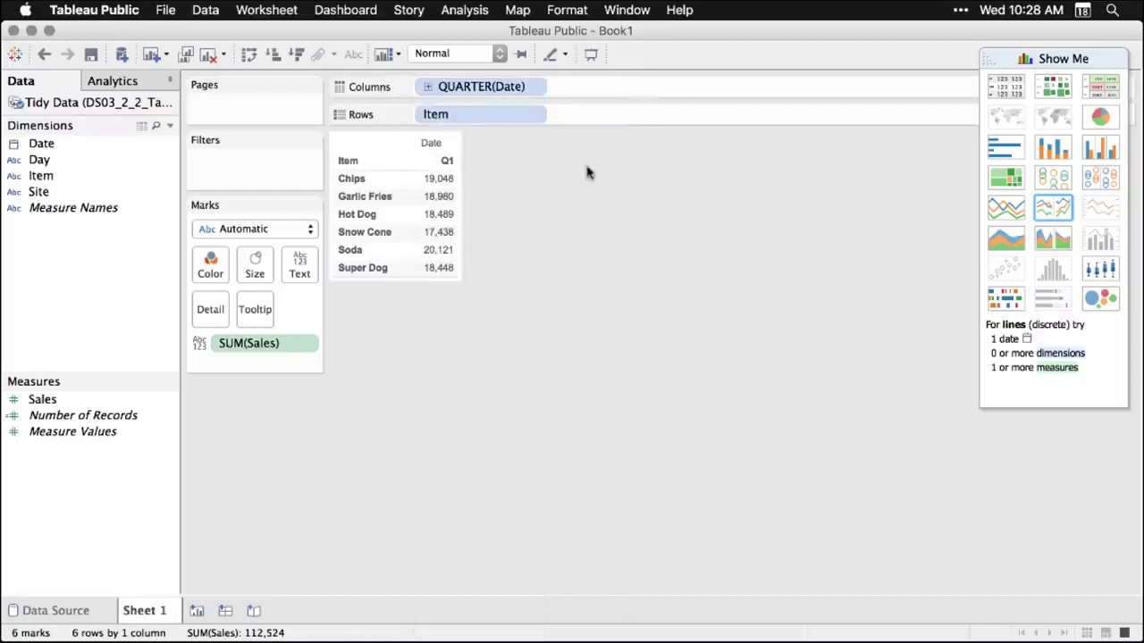
{"action": "left_click", "coordinate": [536, 88]}
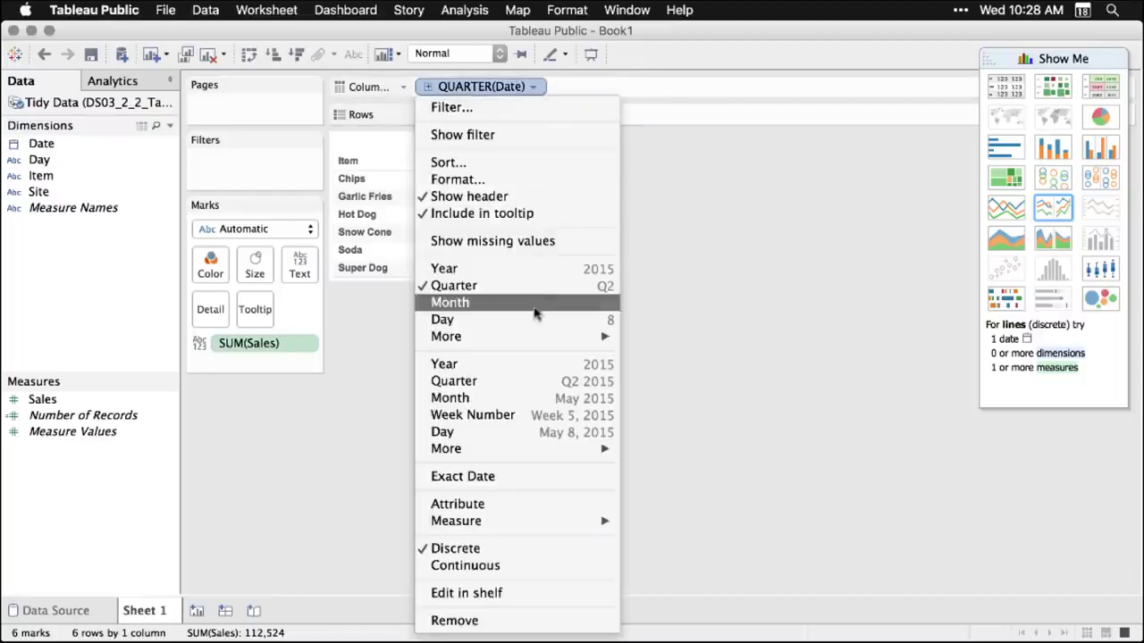
{"action": "left_click", "coordinate": [549, 432]}
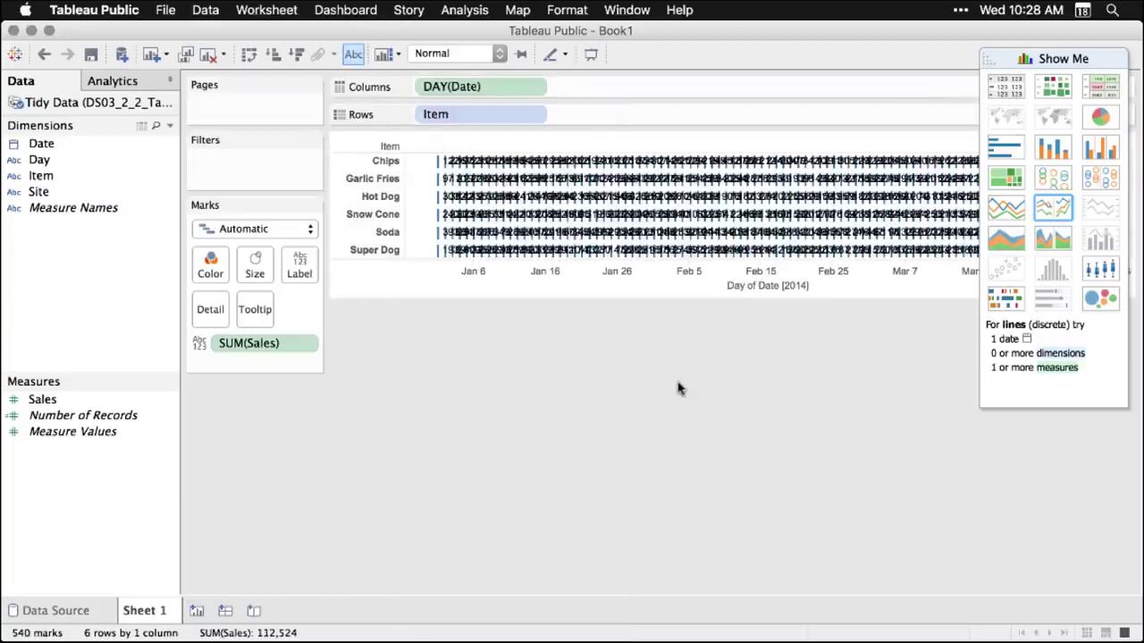
- Group the Date columns by week number and convert the table to a line chart with one colored line per item
{"action": "left_click", "coordinate": [537, 89]}
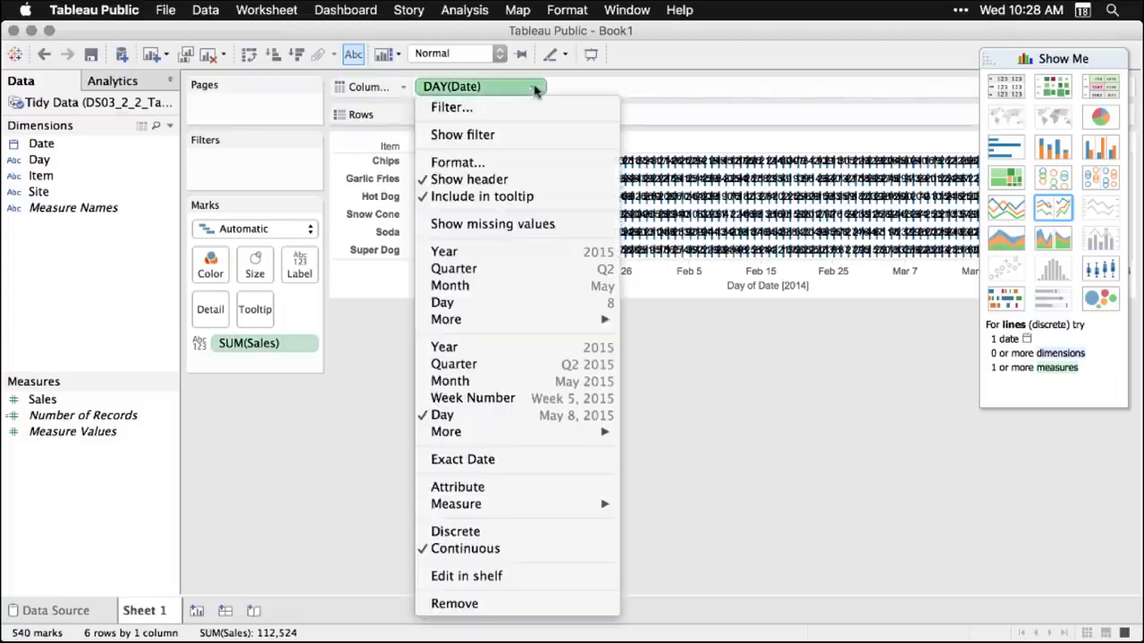
{"action": "left_click", "coordinate": [506, 397]}
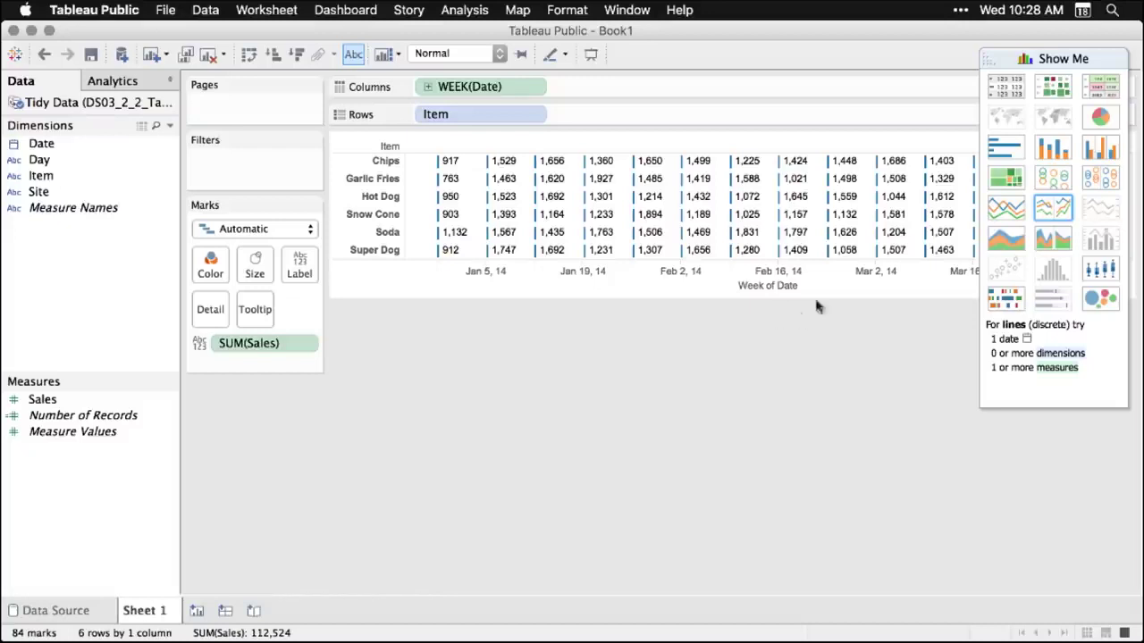
{"action": "left_click", "coordinate": [1009, 208]}
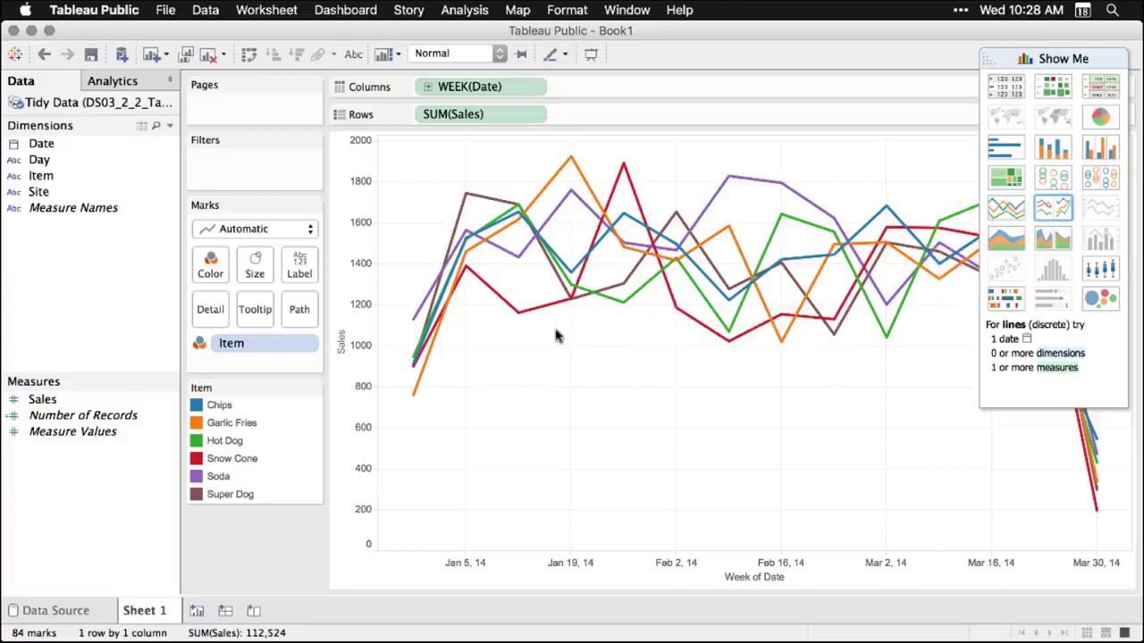
- Split the line chart into a separate row for each Item and color the lines by Site
{"action": "left_click", "coordinate": [39, 179]}
{"action": "left_click_drag", "start_coordinate": [39, 179], "coordinate": [429, 120]}
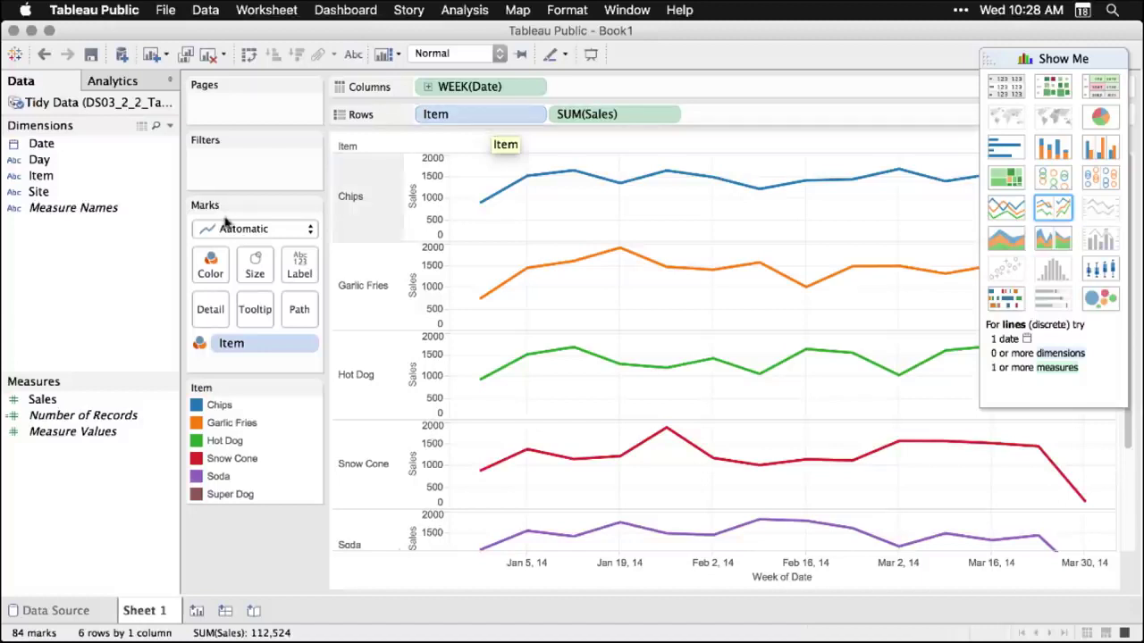
{"action": "left_click", "coordinate": [40, 195]}
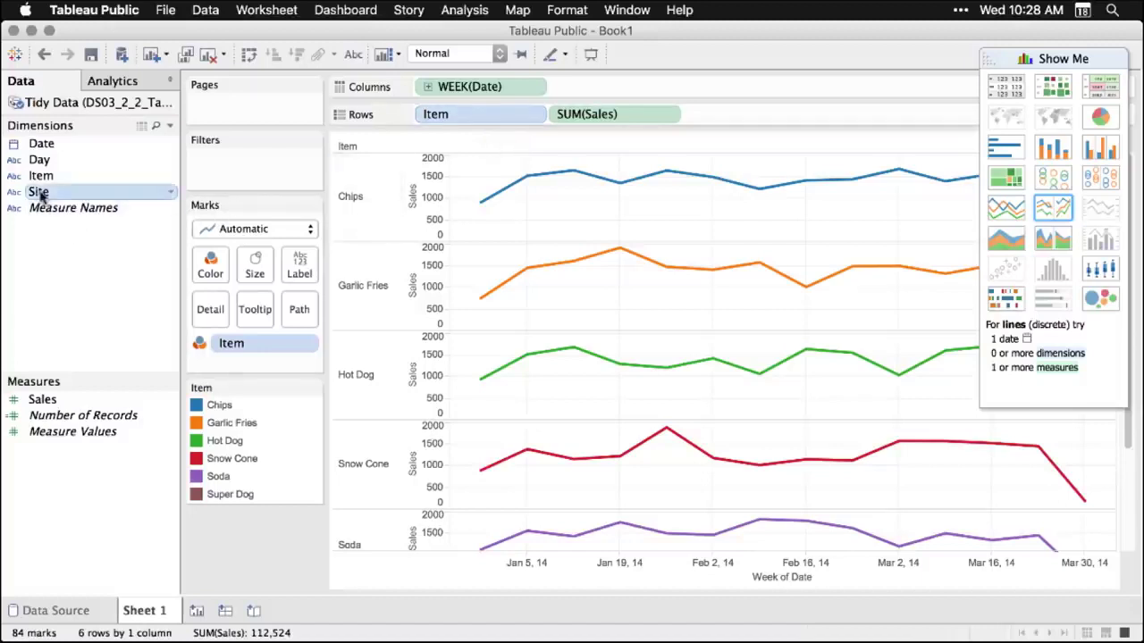
{"action": "left_click_drag", "start_coordinate": [41, 195], "coordinate": [243, 333]}
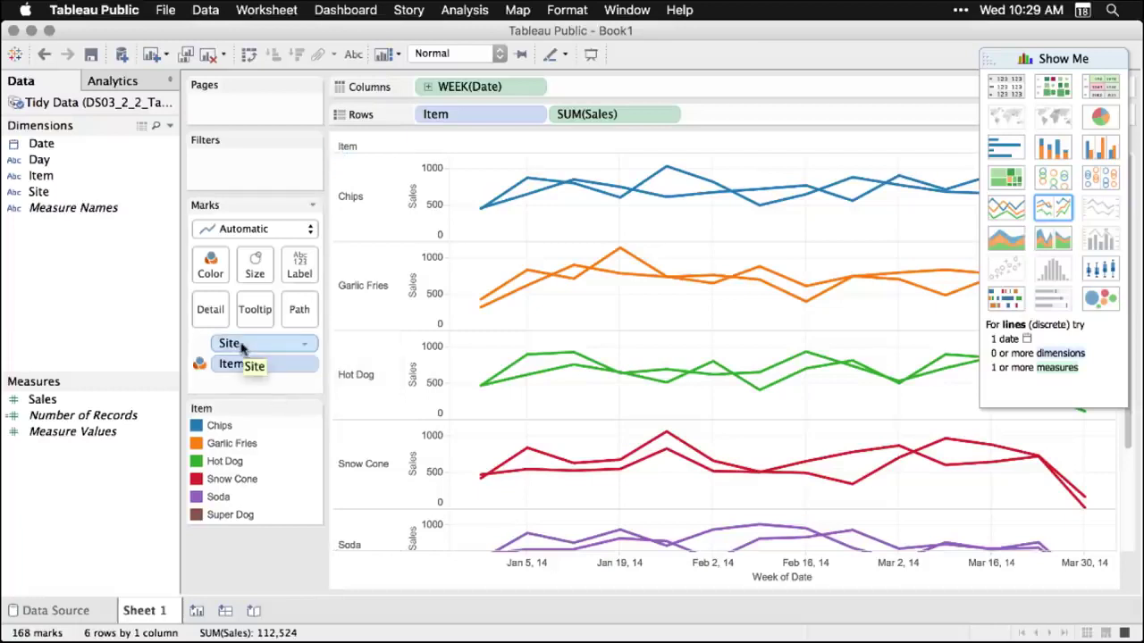
{"action": "left_click_drag", "start_coordinate": [241, 347], "coordinate": [215, 266]}
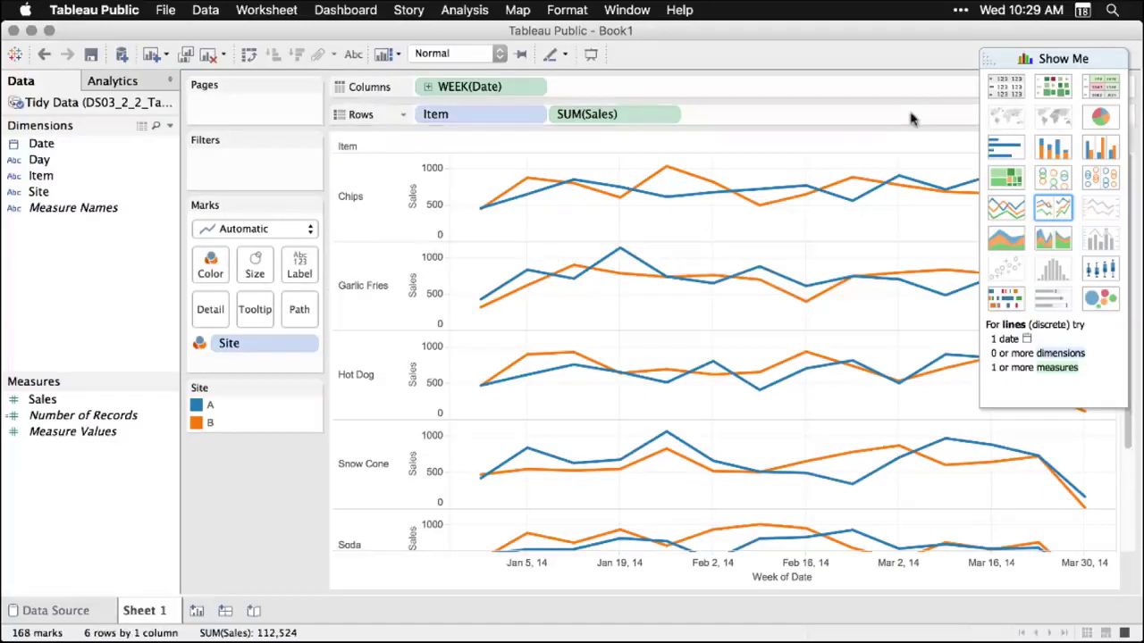
- Add a separate average line to each item's sales chart and check the rows
{"action": "left_click", "coordinate": [117, 81]}
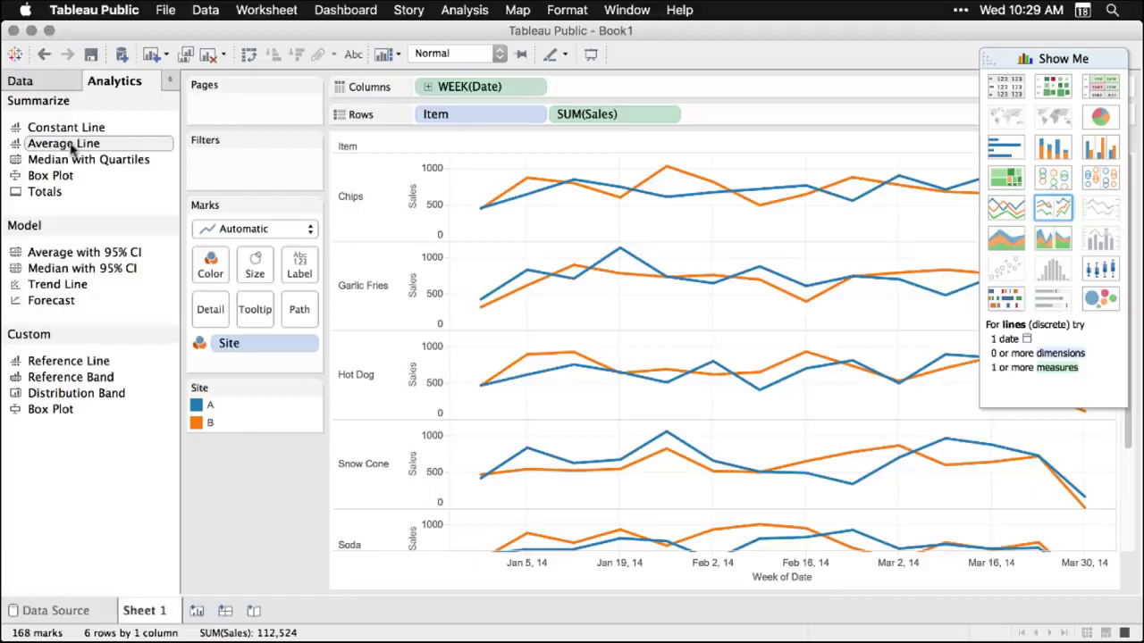
{"action": "left_click_drag", "start_coordinate": [74, 150], "coordinate": [552, 176]}
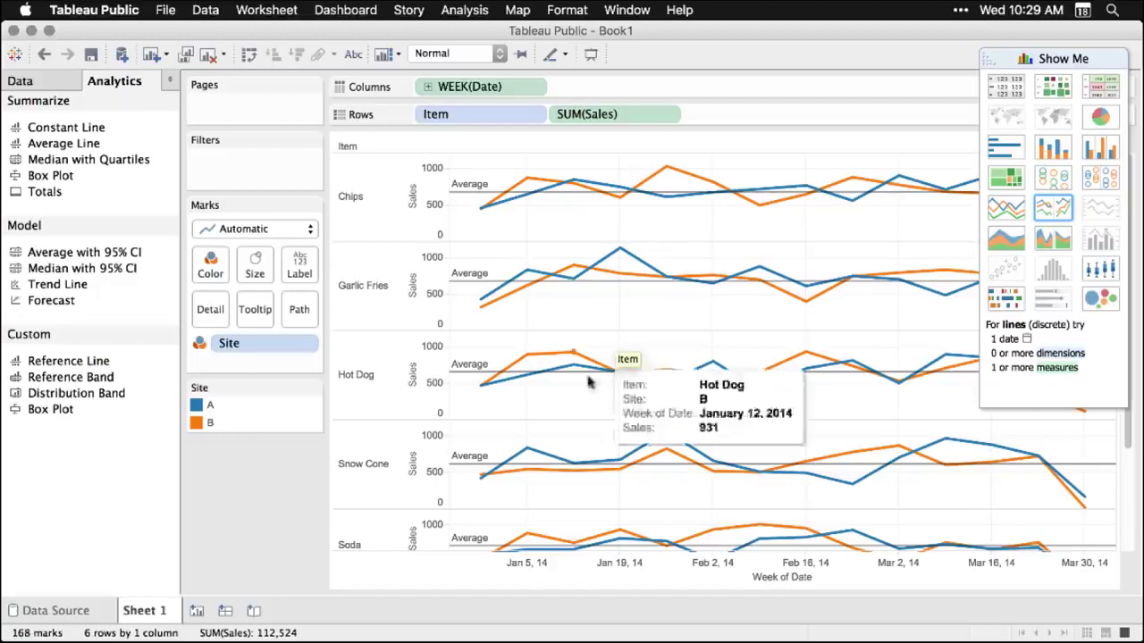
{"action": "scroll", "coordinate": [591, 375], "scroll_direction": "down", "scroll_amount": 3}
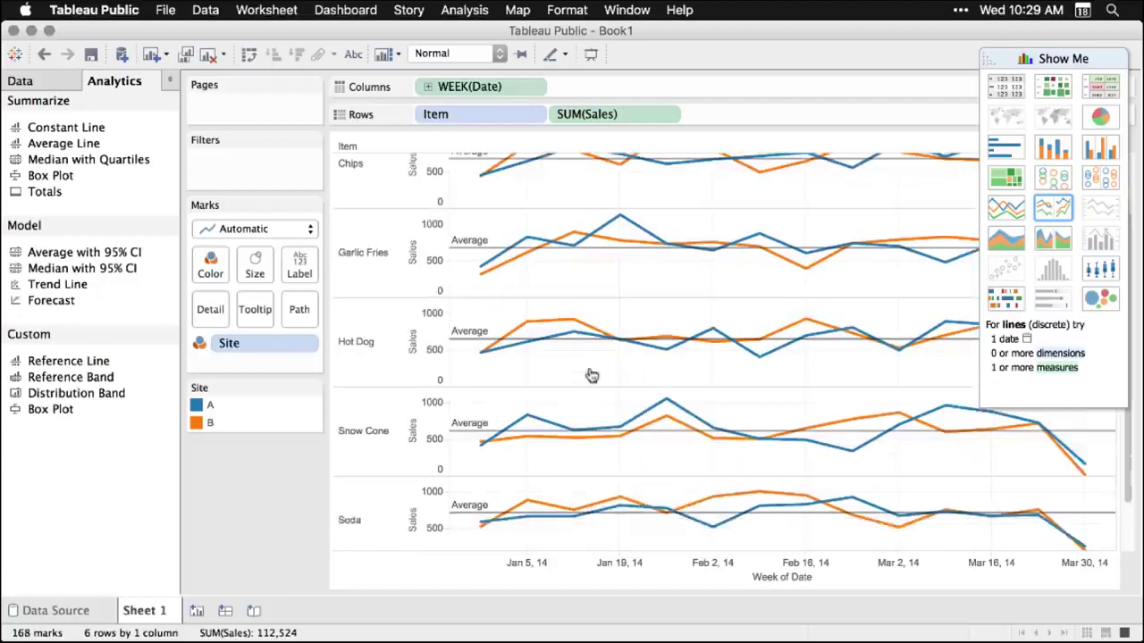
{"action": "scroll", "coordinate": [591, 375], "scroll_direction": "up", "scroll_amount": 2}
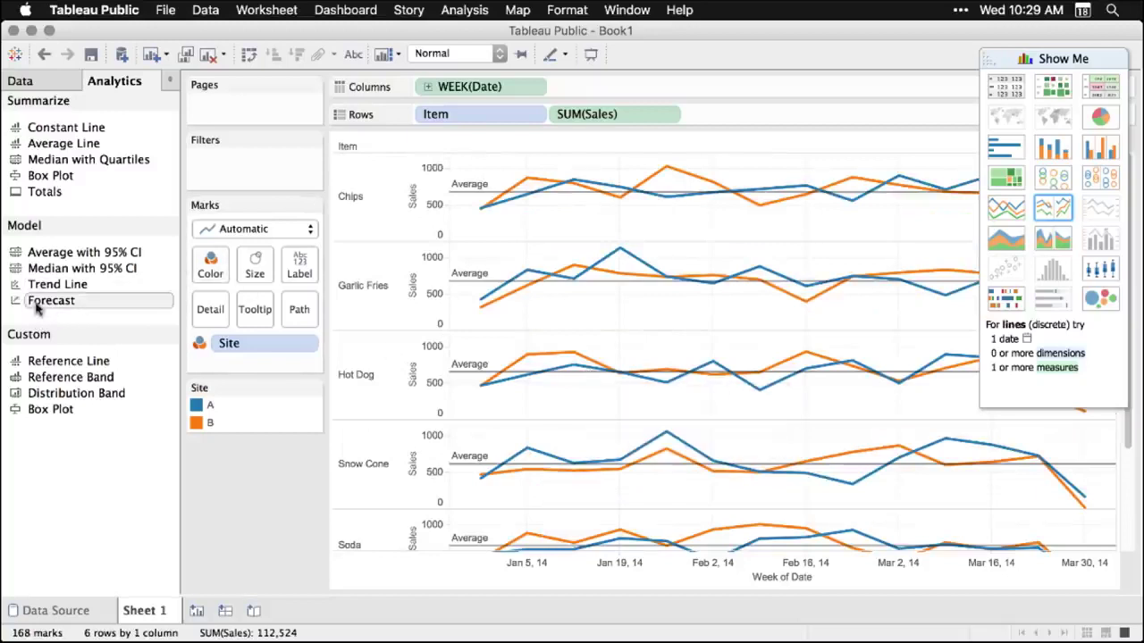
- Add a forecast to the weekly sales line charts and move the Show Me palette out of the way
{"action": "left_click_drag", "start_coordinate": [37, 307], "coordinate": [507, 164]}
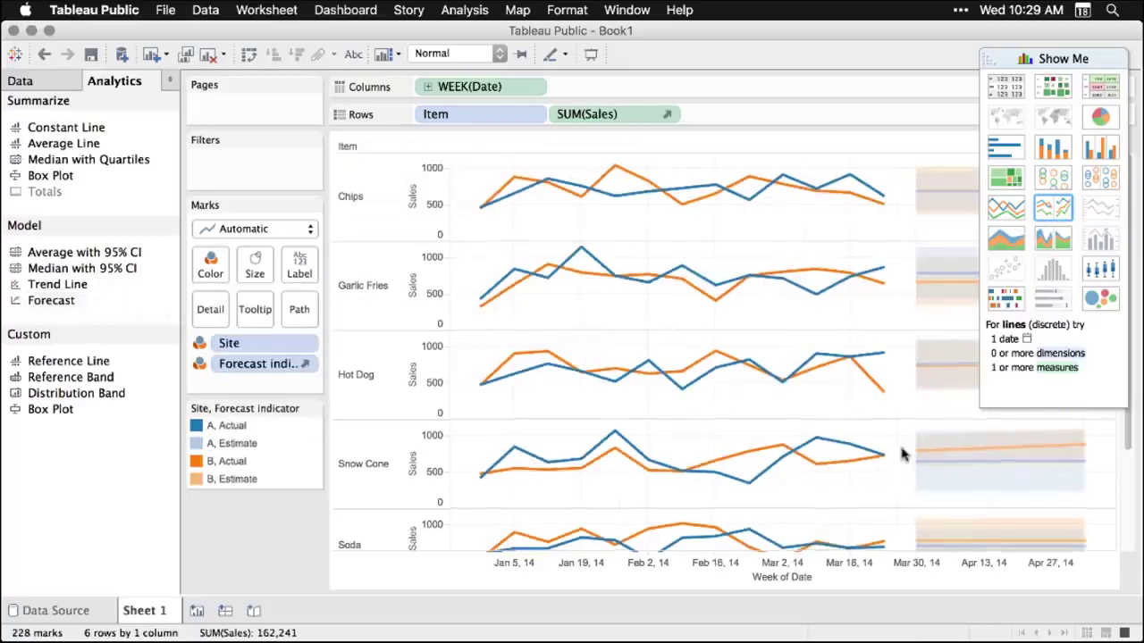
{"action": "left_click_drag", "start_coordinate": [802, 142], "coordinate": [437, 229]}
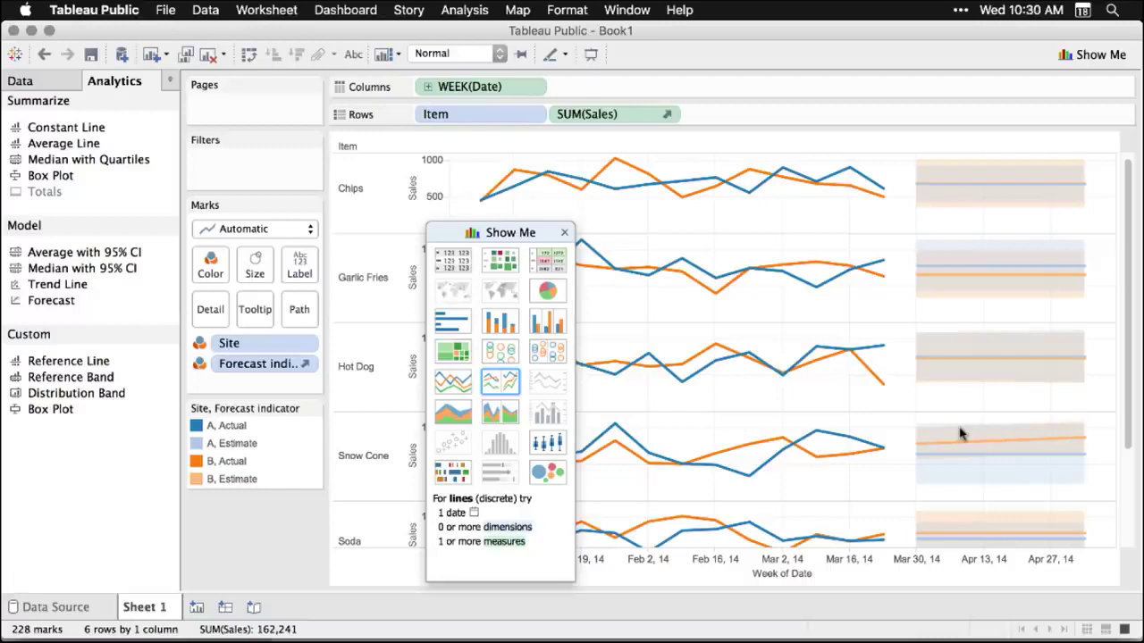
{"action": "left_click_drag", "start_coordinate": [500, 232], "coordinate": [1061, 82]}
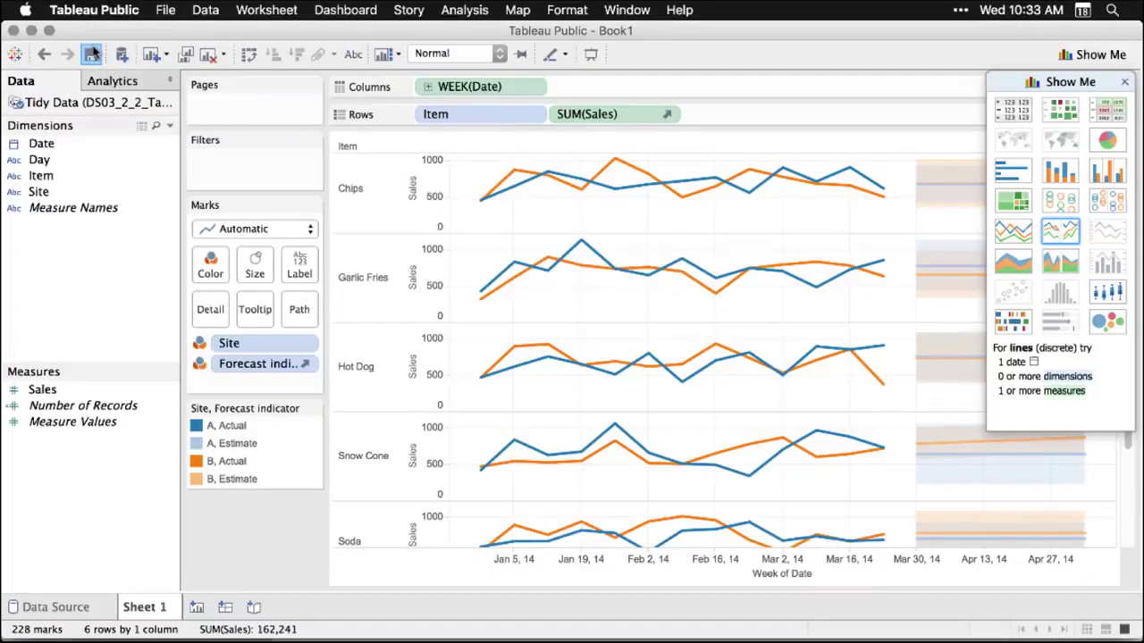
- Start saving the workbook online and sign in to Tableau Public with the account password
{"action": "left_click", "coordinate": [92, 56]}
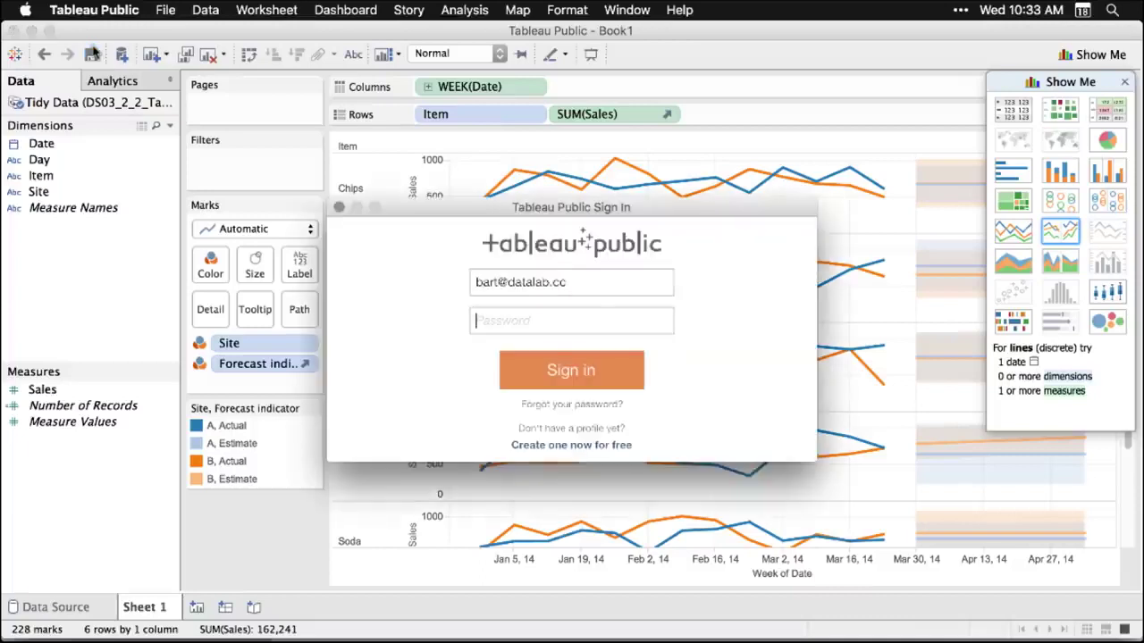
{"action": "key", "text": "super+v"}
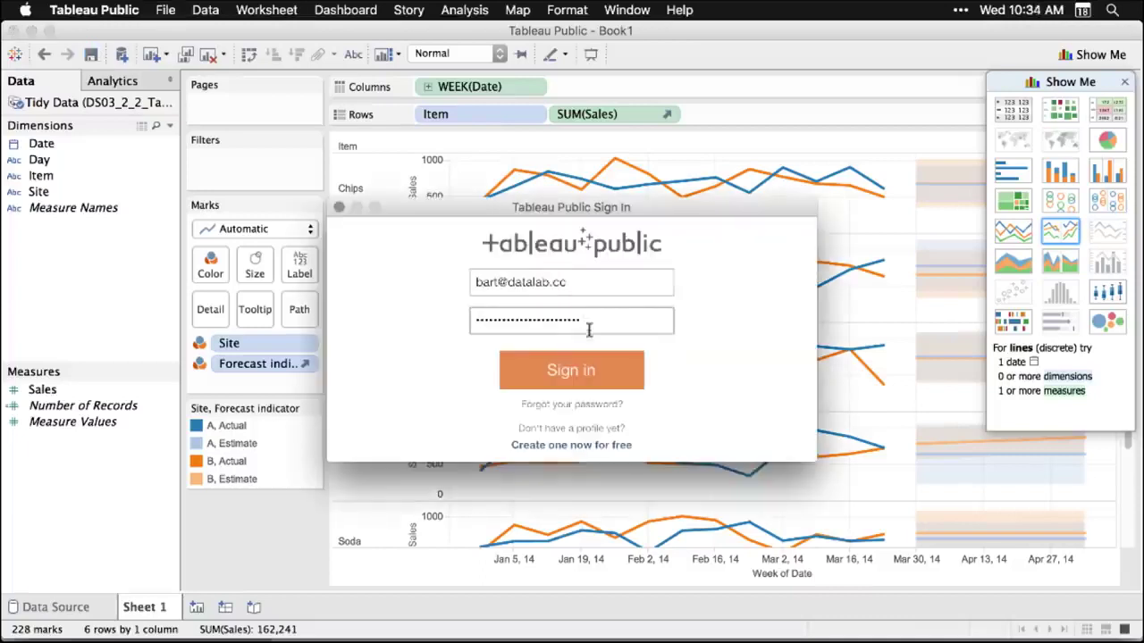
{"action": "left_click", "coordinate": [577, 380]}
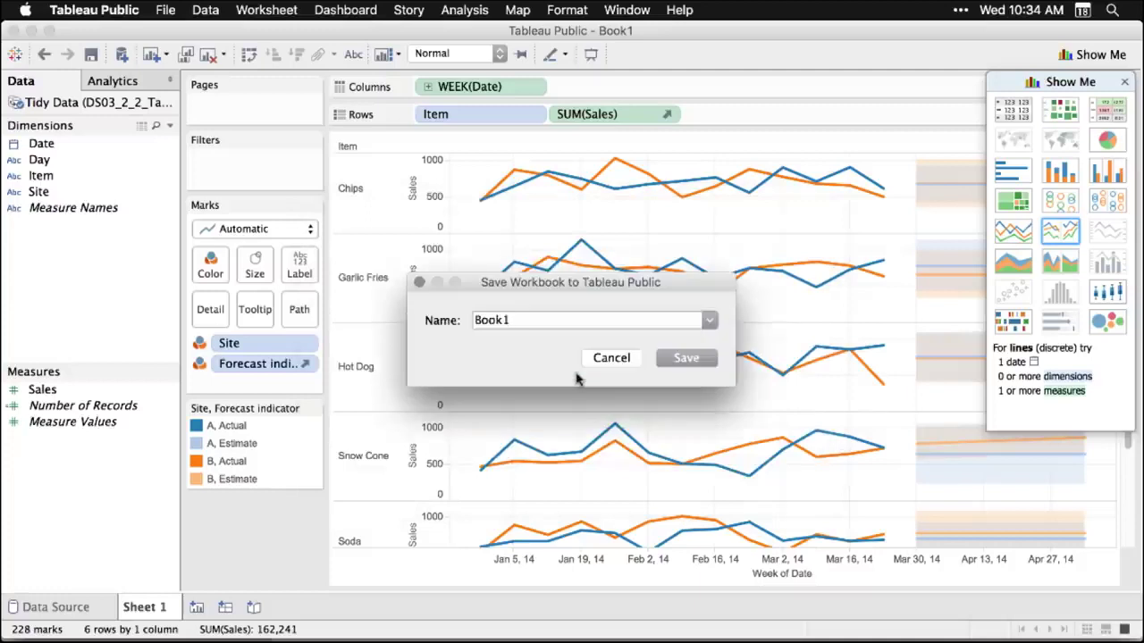
- Name the workbook DS03_2_2_TableauPublic and save it to Tableau Public
{"action": "left_click_drag", "start_coordinate": [527, 320], "coordinate": [444, 320]}
{"action": "type", "text": "DS03_2_2_TableauPublic"}
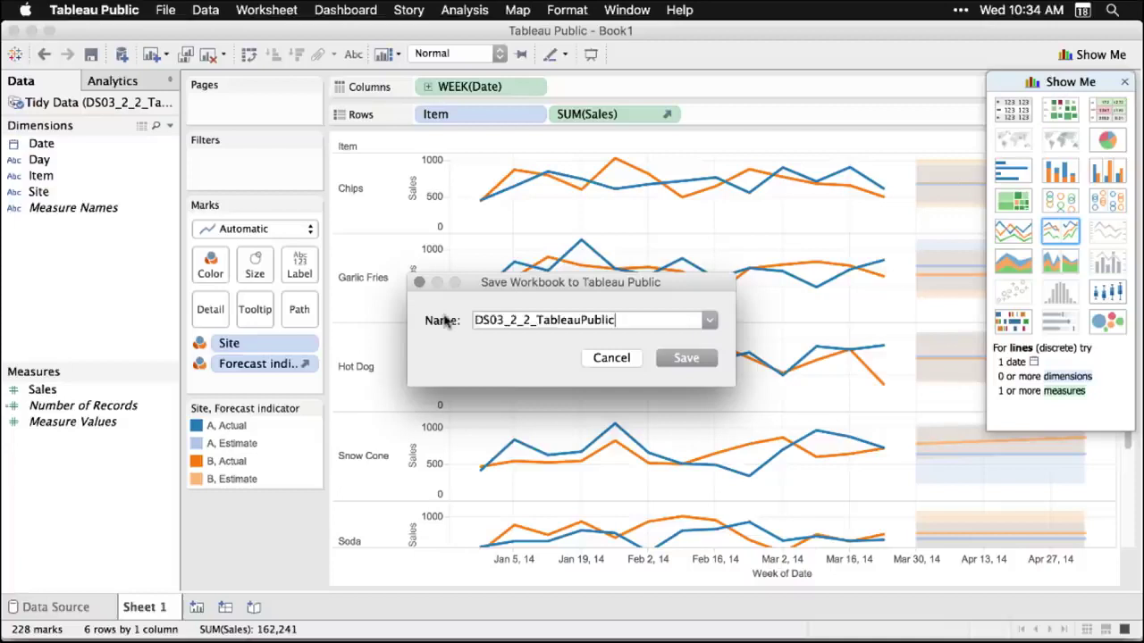
{"action": "left_click", "coordinate": [690, 359]}
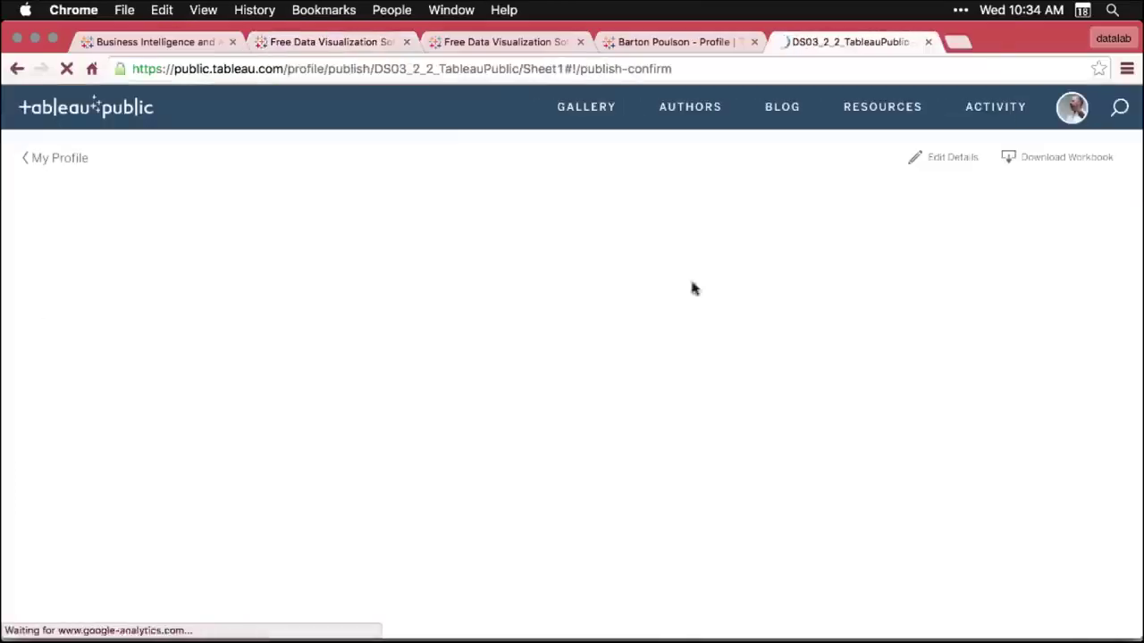
- Close the spare profile page in Chrome and examine the published item charts from Chips down to Super Dog
{"action": "left_click", "coordinate": [755, 42]}
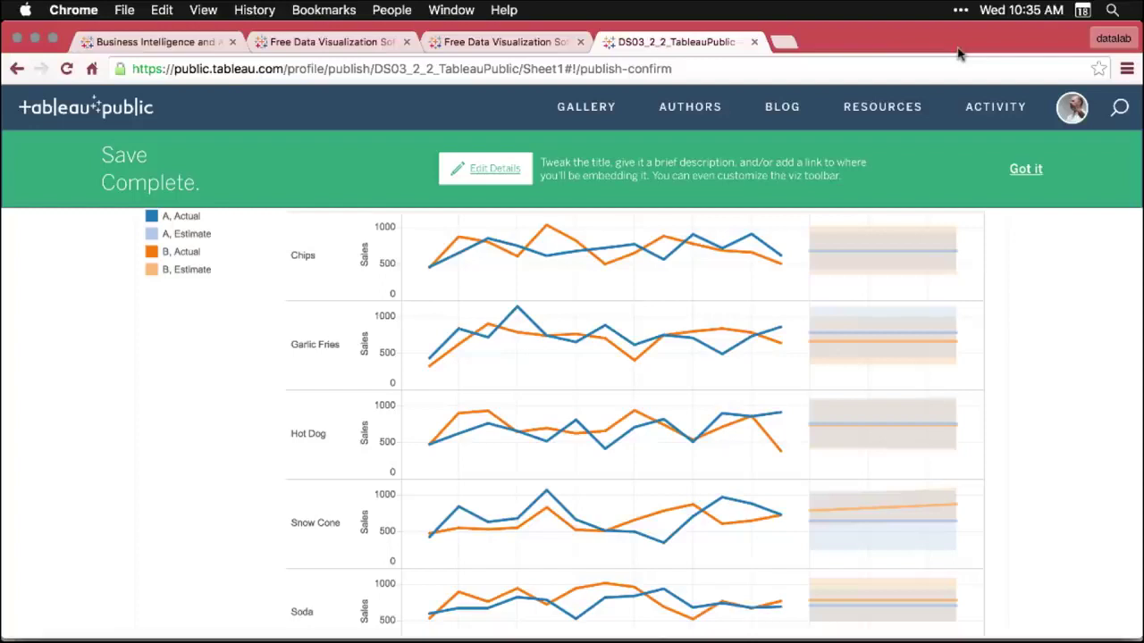
{"action": "left_click", "coordinate": [1075, 107]}
{"action": "scroll", "coordinate": [675, 471], "scroll_direction": "down", "scroll_amount": 5}
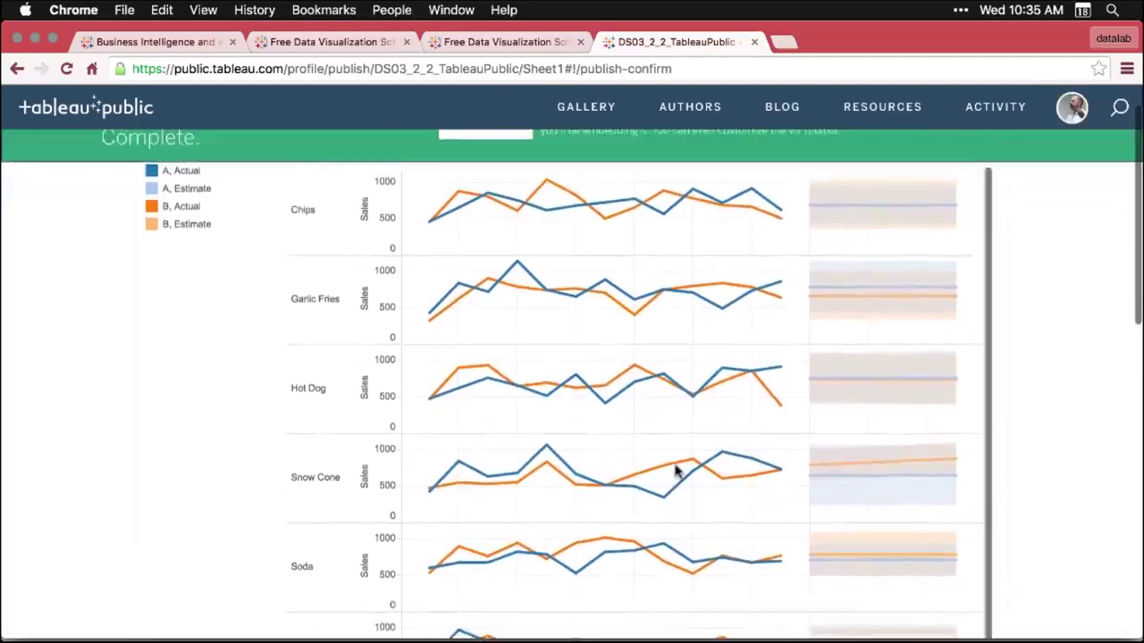
{"action": "scroll", "coordinate": [675, 471], "scroll_direction": "down", "scroll_amount": 5}
{"action": "scroll", "coordinate": [676, 471], "scroll_direction": "up", "scroll_amount": 5}
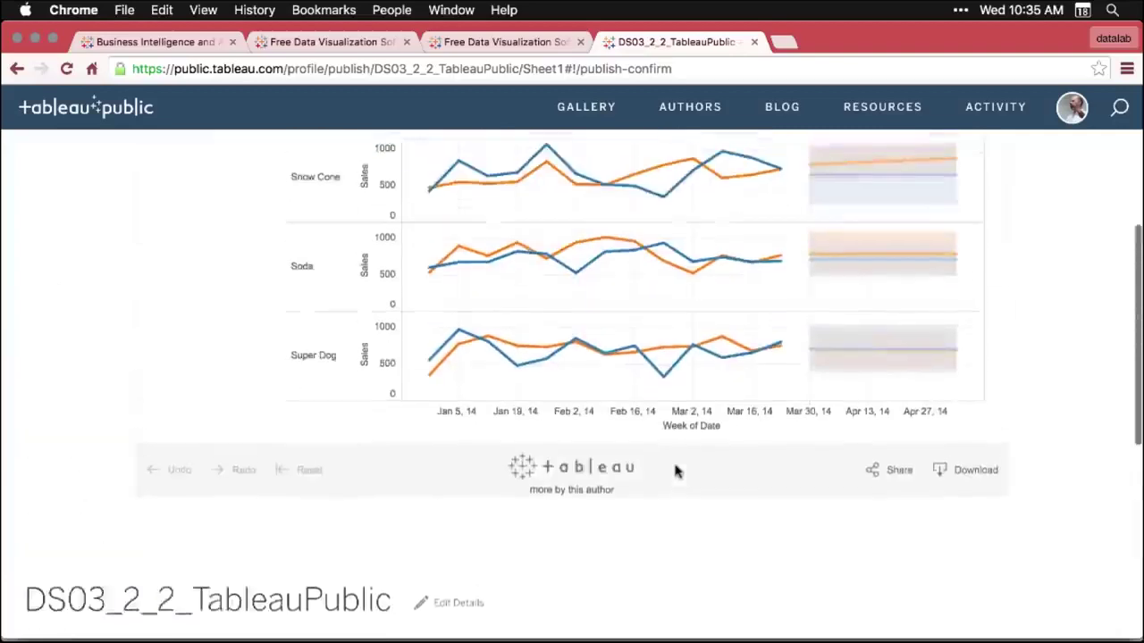
{"action": "scroll", "coordinate": [675, 471], "scroll_direction": "up", "scroll_amount": 4}
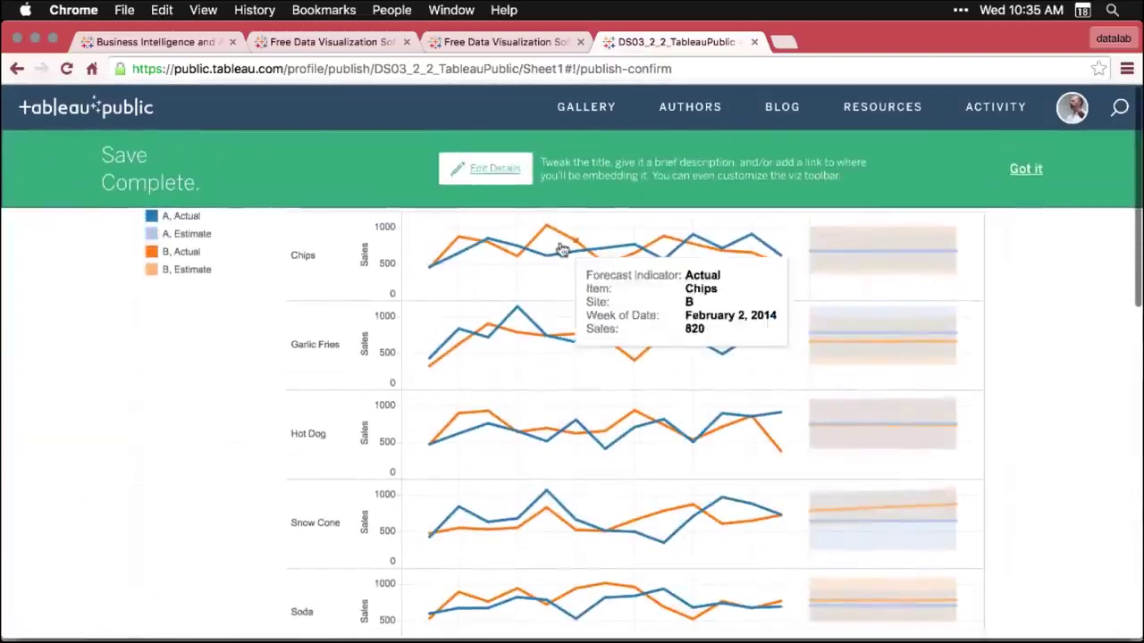
- Enable showing workbook sheets as tabs in the published workbook's details, save, and return to the charts
{"action": "left_click", "coordinate": [493, 171]}
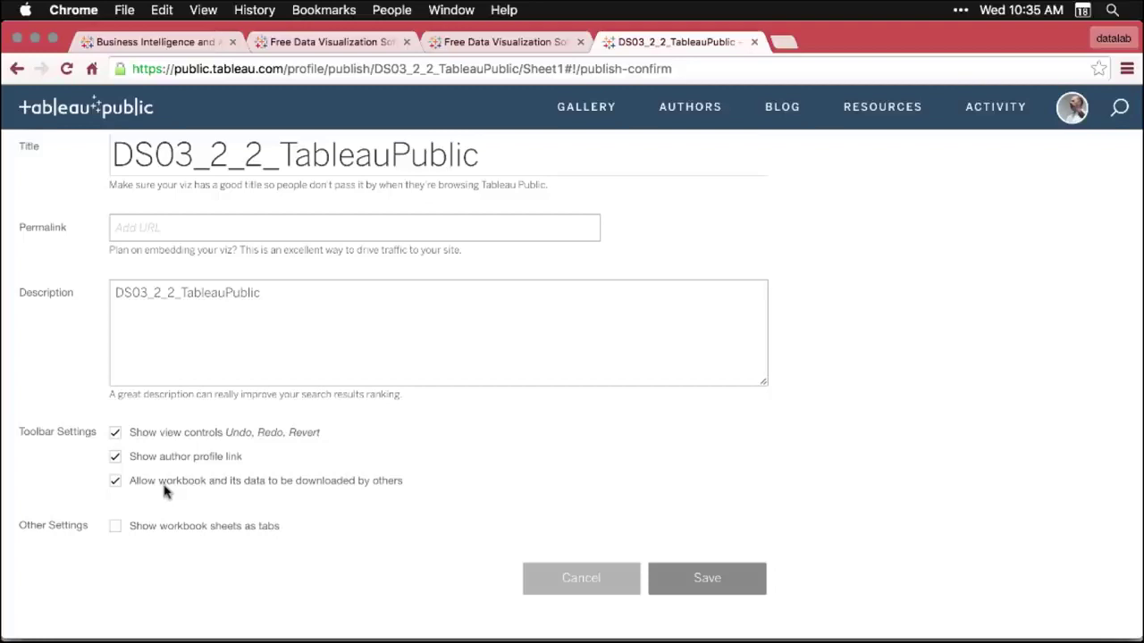
{"action": "left_click", "coordinate": [115, 528]}
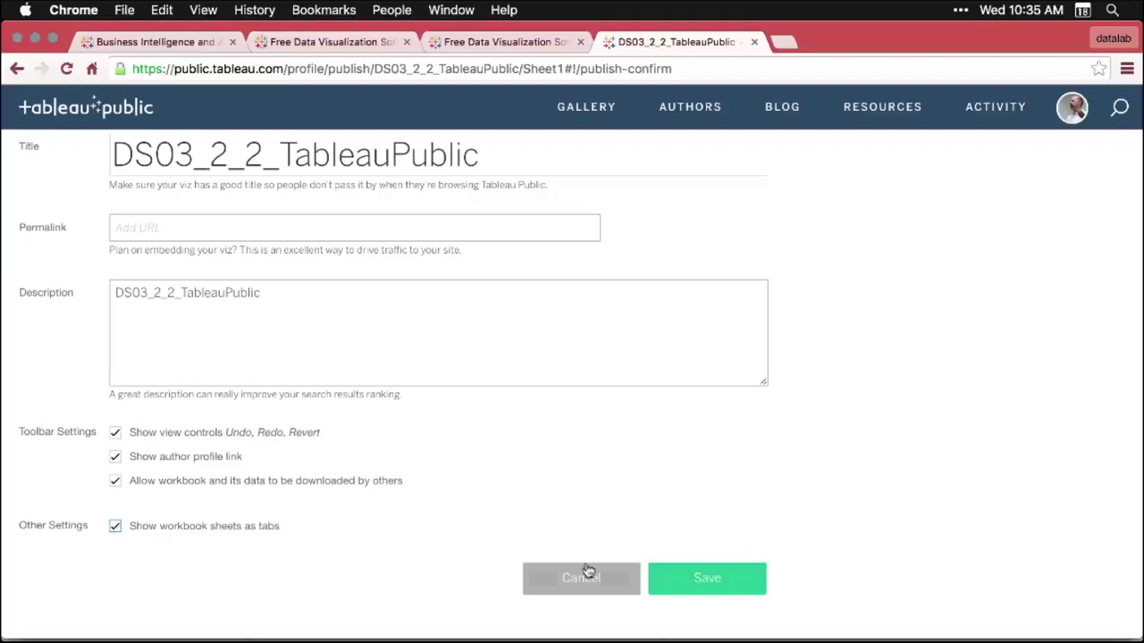
{"action": "left_click", "coordinate": [723, 582]}
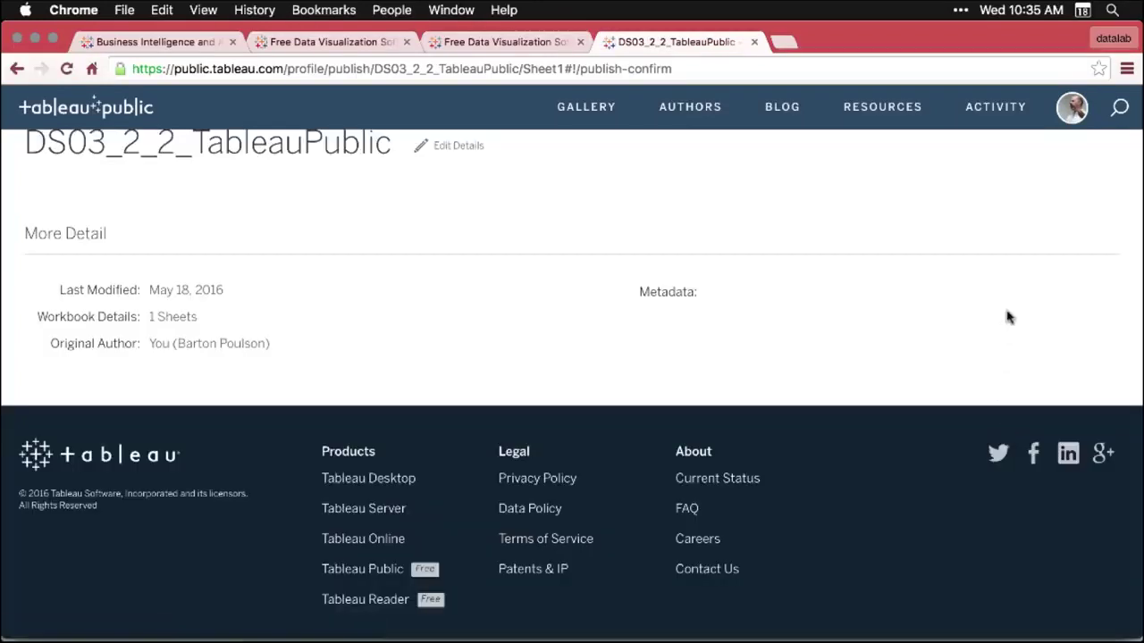
{"action": "scroll", "coordinate": [1007, 317], "scroll_direction": "up", "scroll_amount": 5}
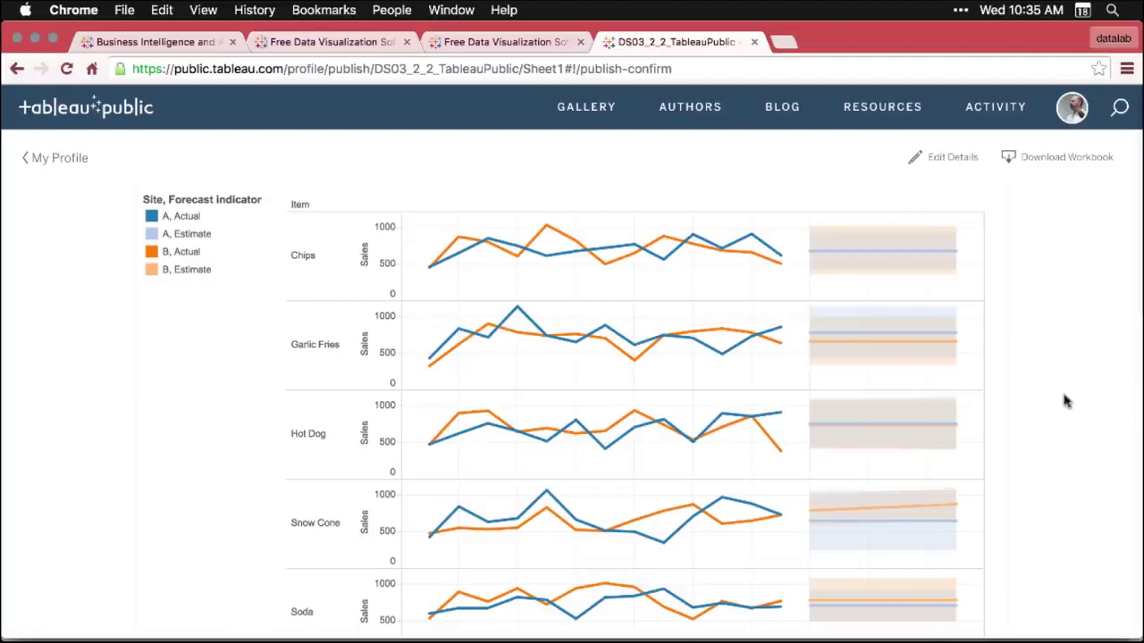
- Examine the IBM SPSS Software web page, from its introduction through the overview of analytics capabilities
{"action": "key", "text": "super+bracketleft"}
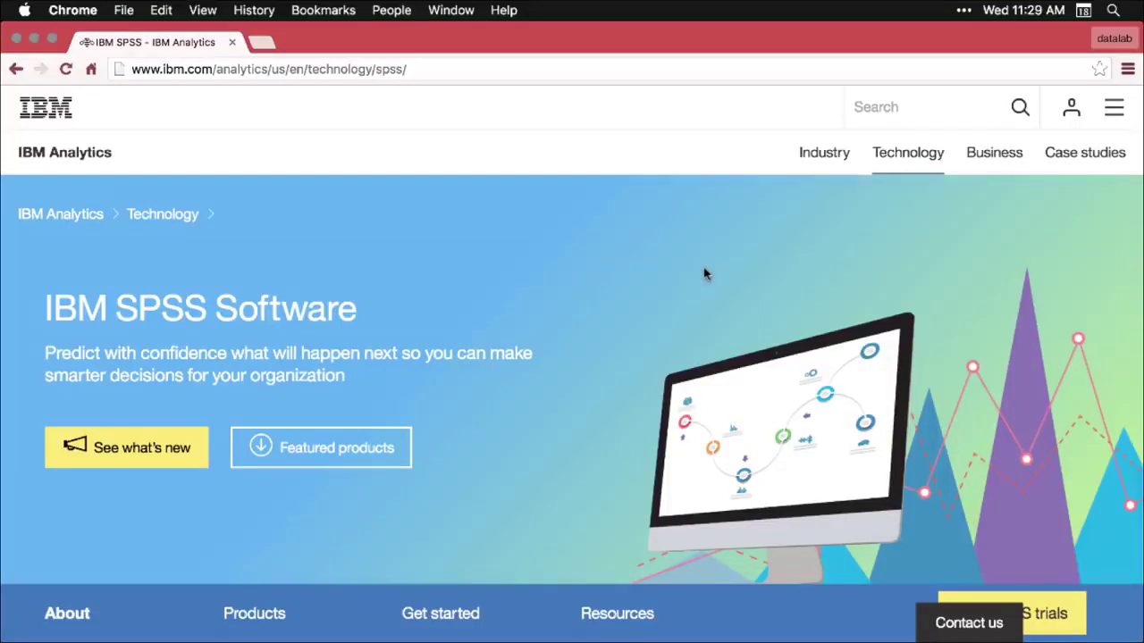
{"action": "scroll", "coordinate": [705, 274], "scroll_direction": "down", "scroll_amount": 3}
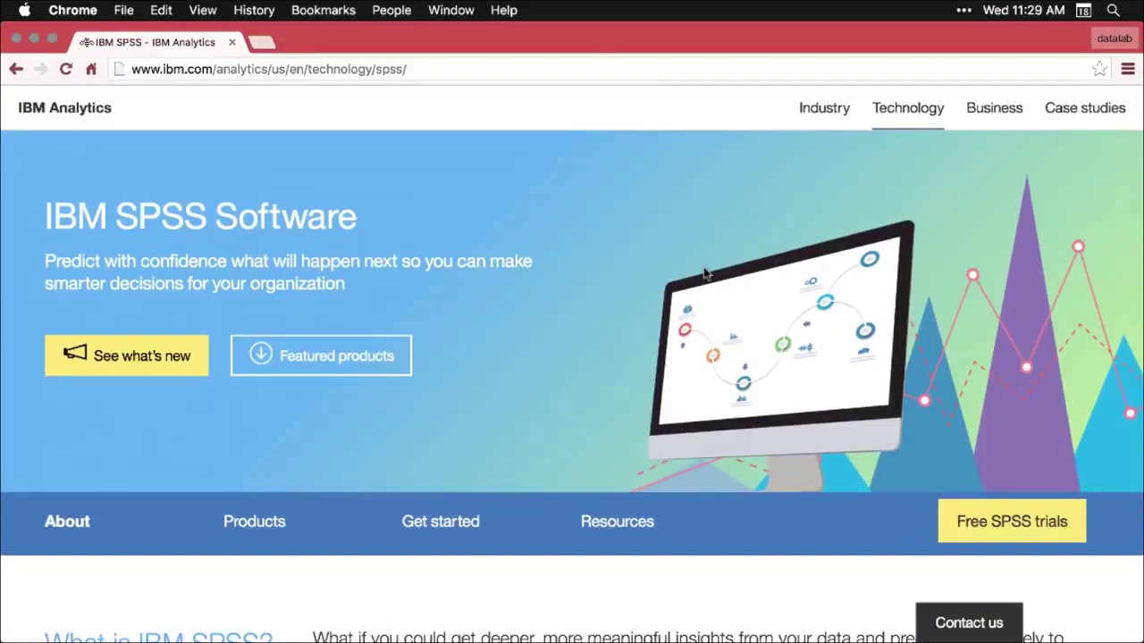
{"action": "scroll", "coordinate": [705, 274], "scroll_direction": "down", "scroll_amount": 1}
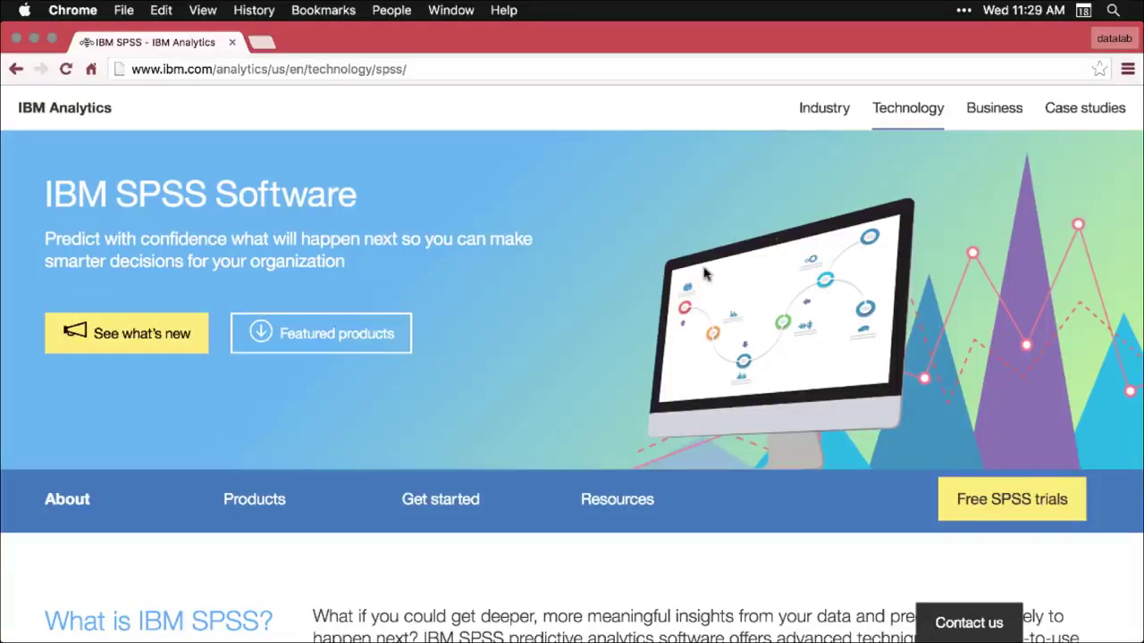
{"action": "scroll", "coordinate": [704, 274], "scroll_direction": "down", "scroll_amount": 3}
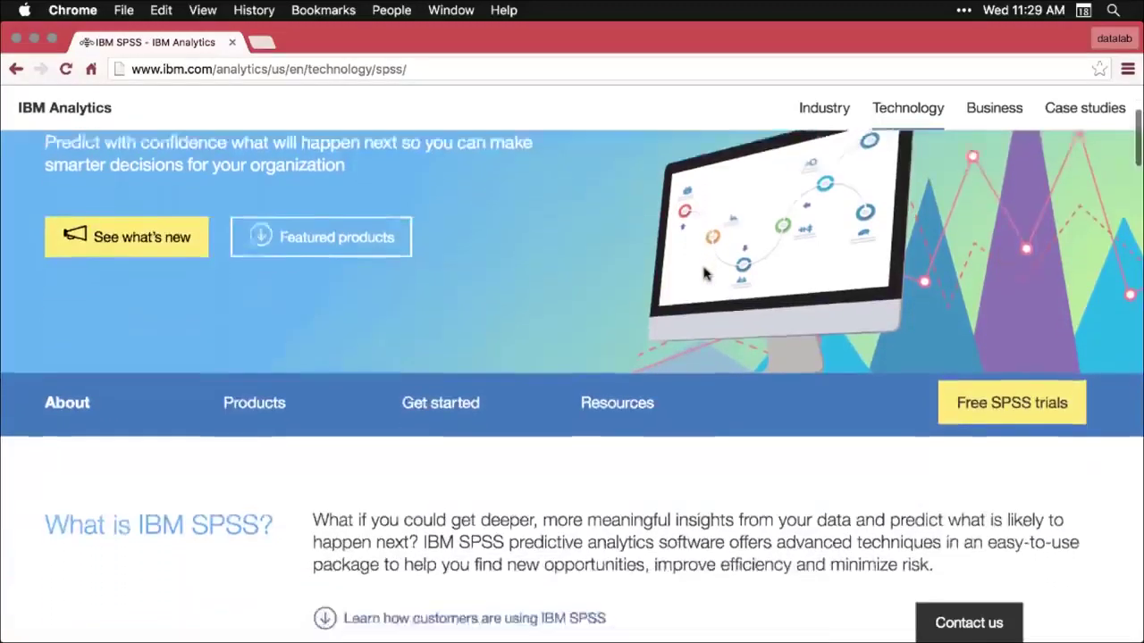
{"action": "scroll", "coordinate": [704, 275], "scroll_direction": "down", "scroll_amount": 1}
{"action": "scroll", "coordinate": [704, 274], "scroll_direction": "down", "scroll_amount": 3}
{"action": "scroll", "coordinate": [704, 275], "scroll_direction": "down", "scroll_amount": 2}
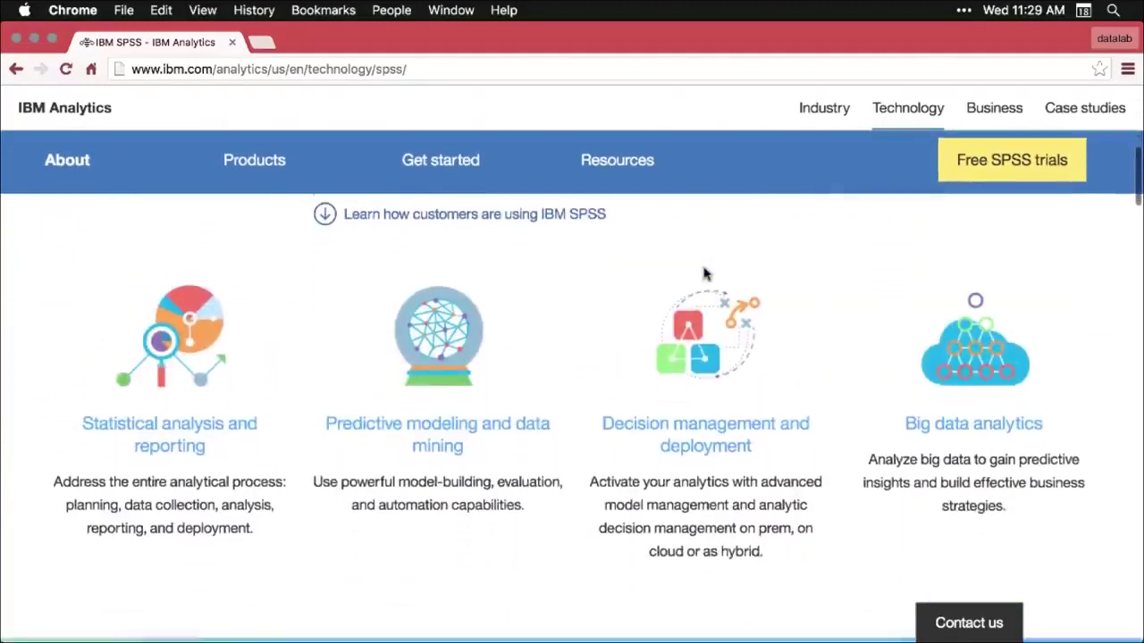
{"action": "scroll", "coordinate": [705, 274], "scroll_direction": "down", "scroll_amount": 1}
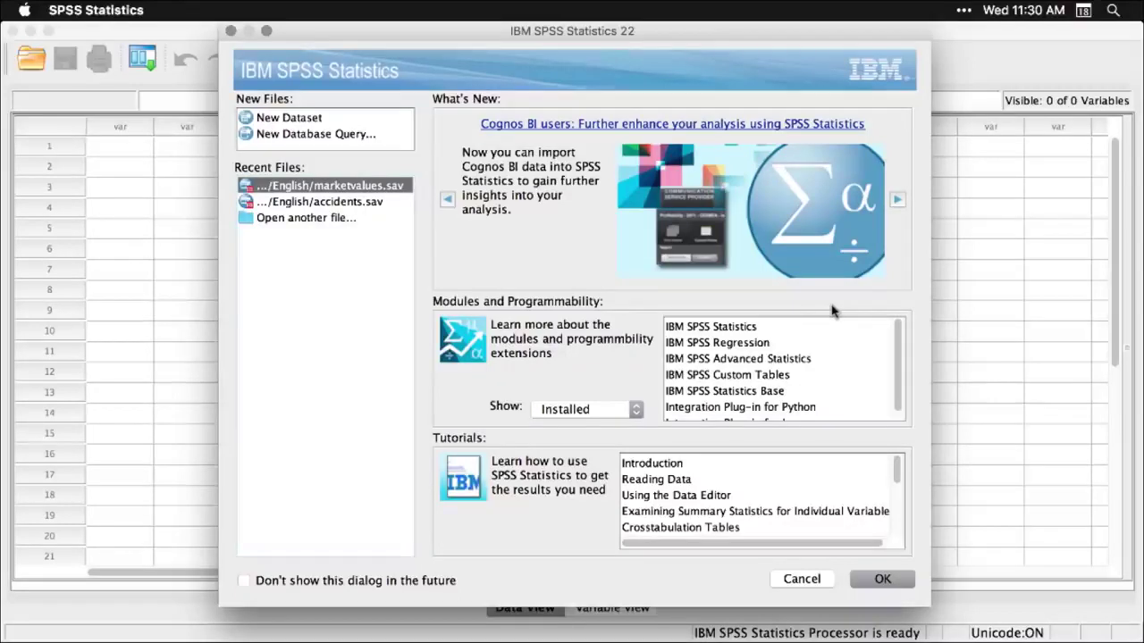
- Dismiss the SPSS Statistics start dialog, open marketvalues.sav from the Samples/English folder in Path Finder, and look through its rows
{"action": "left_click", "coordinate": [809, 580]}
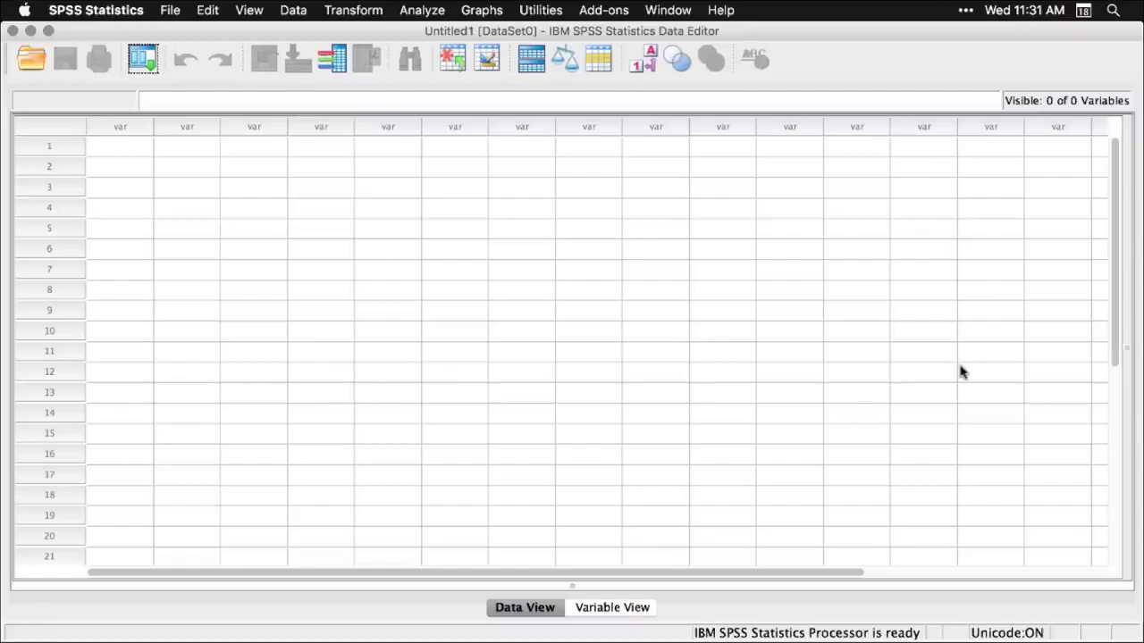
{"action": "key", "text": "super+Tab"}
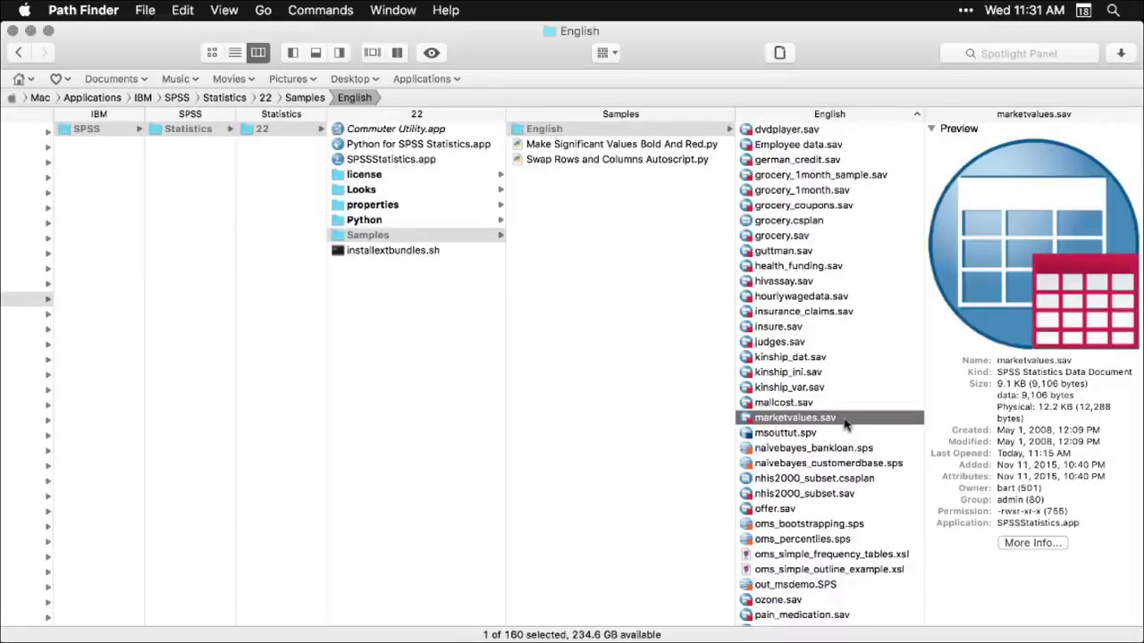
{"action": "double_click", "coordinate": [749, 418]}
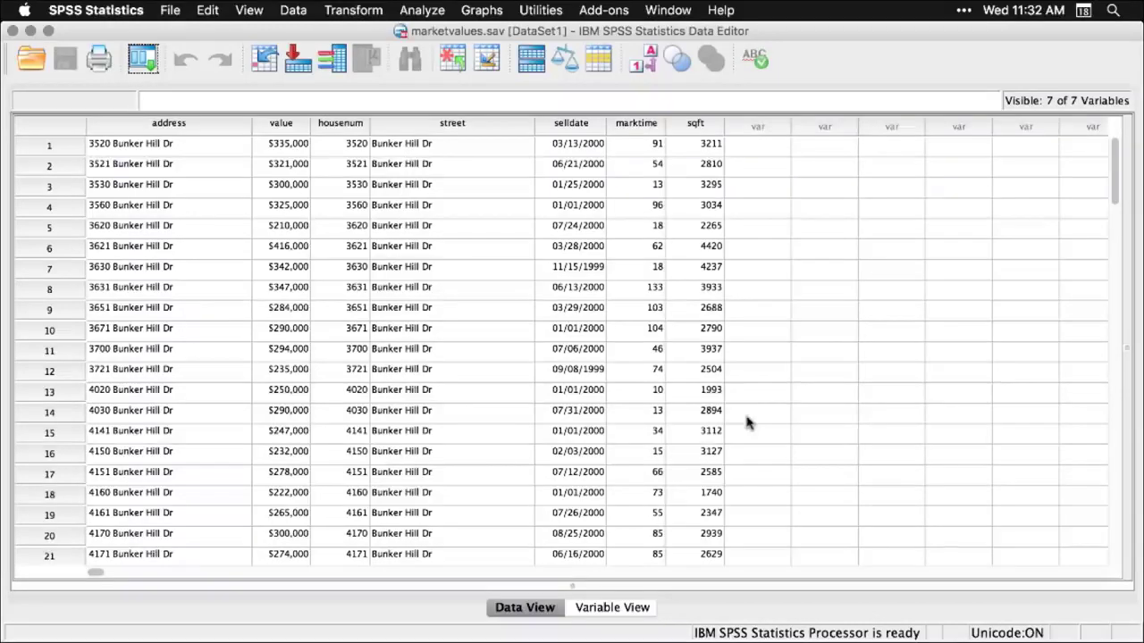
{"action": "scroll", "coordinate": [749, 423], "scroll_direction": "down", "scroll_amount": 12}
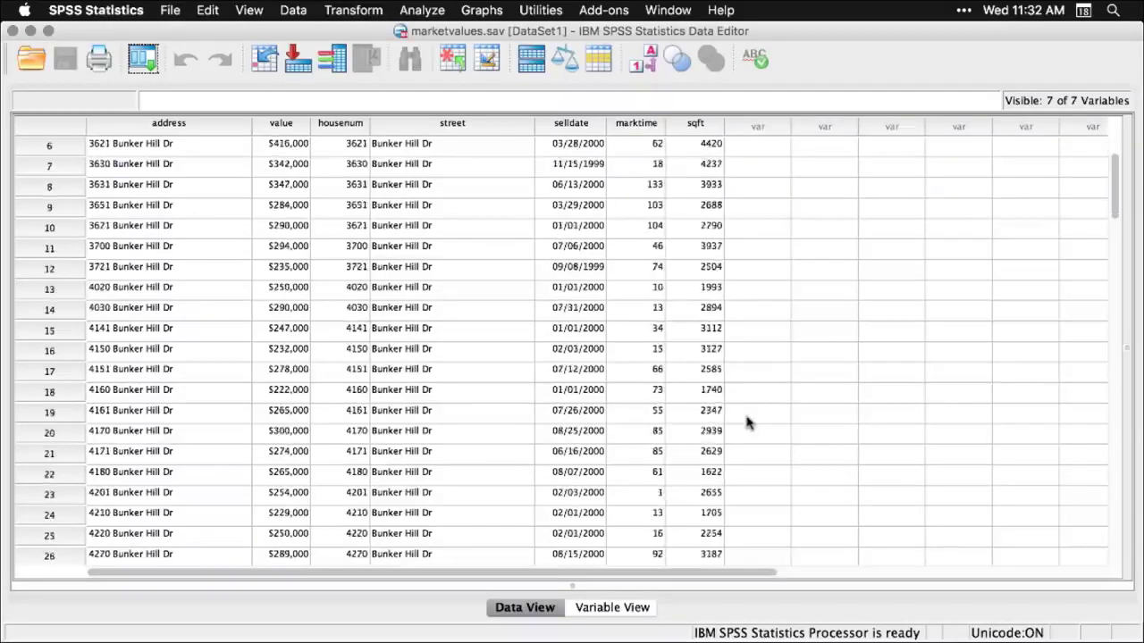
{"action": "scroll", "coordinate": [749, 424], "scroll_direction": "down", "scroll_amount": 7}
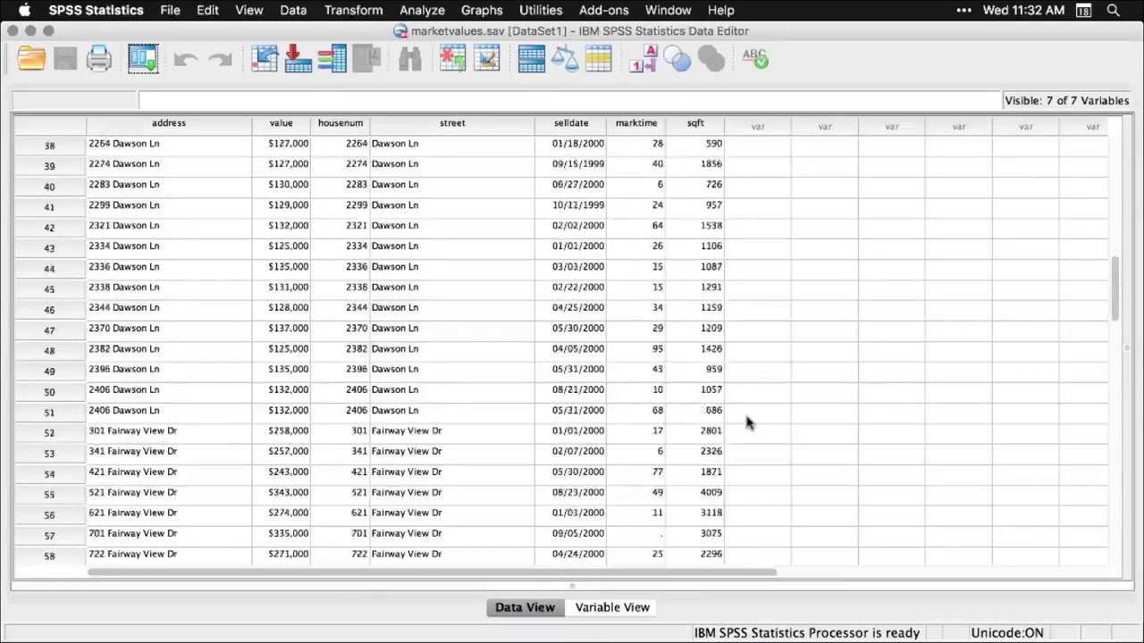
{"action": "scroll", "coordinate": [749, 424], "scroll_direction": "up", "scroll_amount": 19}
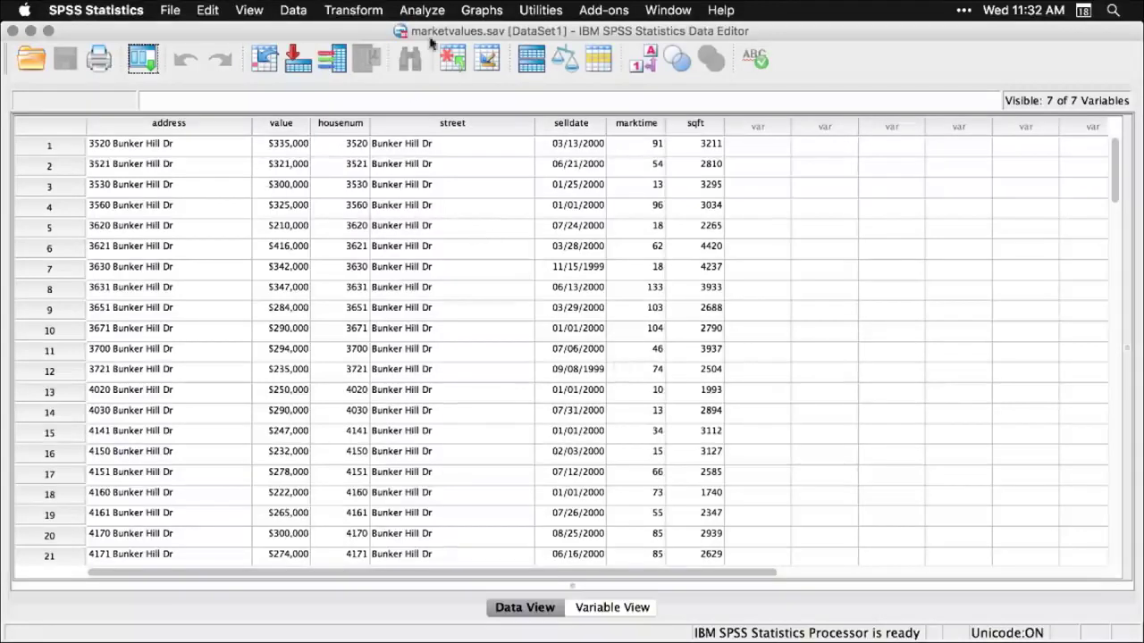
- Create a legacy histogram of Purchase Price [value] with a normal curve and view its entries in the output outline
{"action": "left_click", "coordinate": [492, 10]}
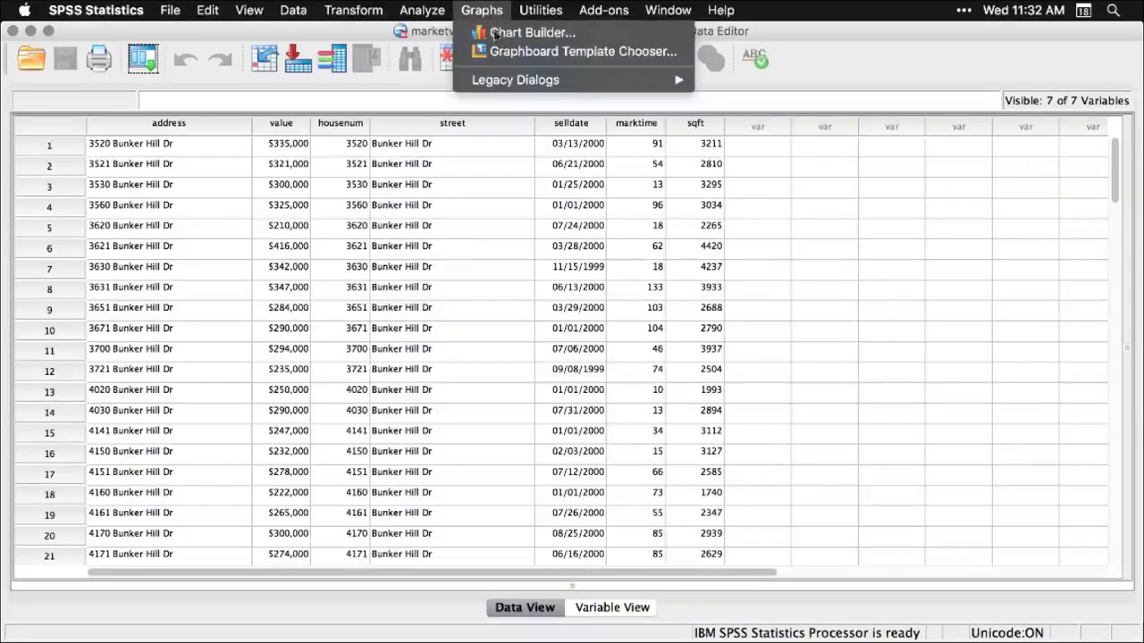
{"action": "mouse_move", "coordinate": [503, 78]}
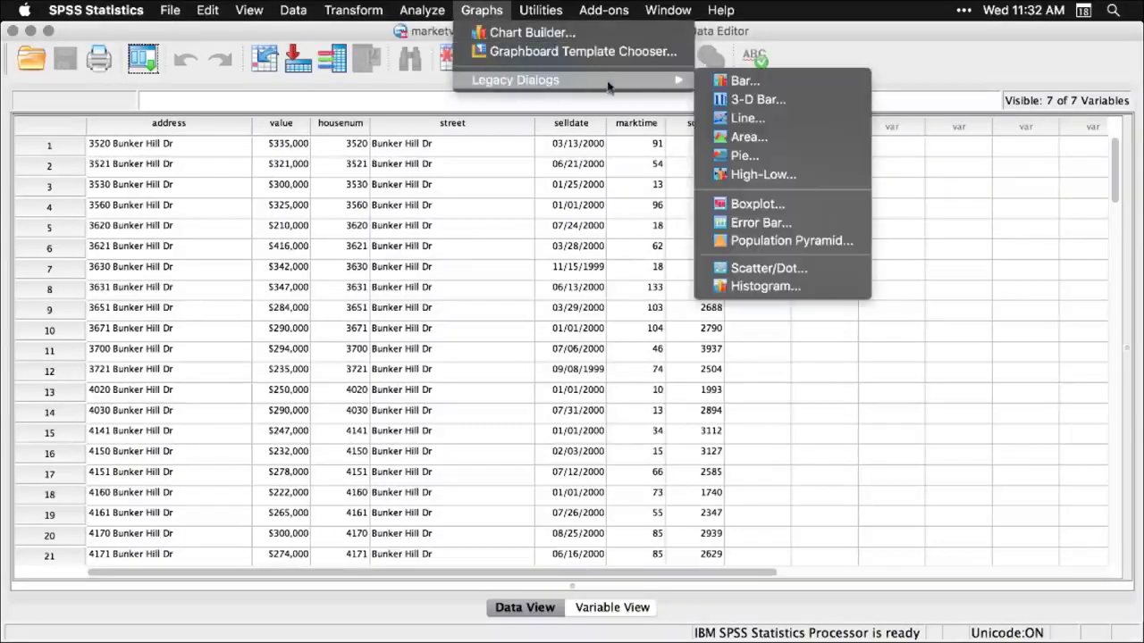
{"action": "left_click", "coordinate": [750, 286]}
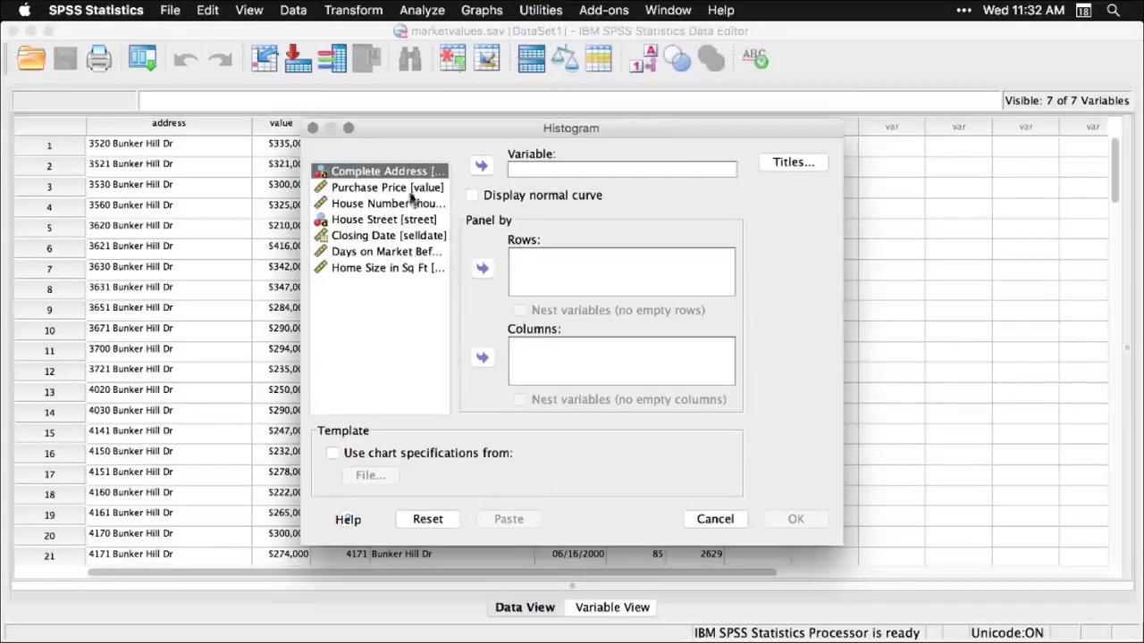
{"action": "left_click", "coordinate": [407, 190]}
{"action": "left_click", "coordinate": [482, 168]}
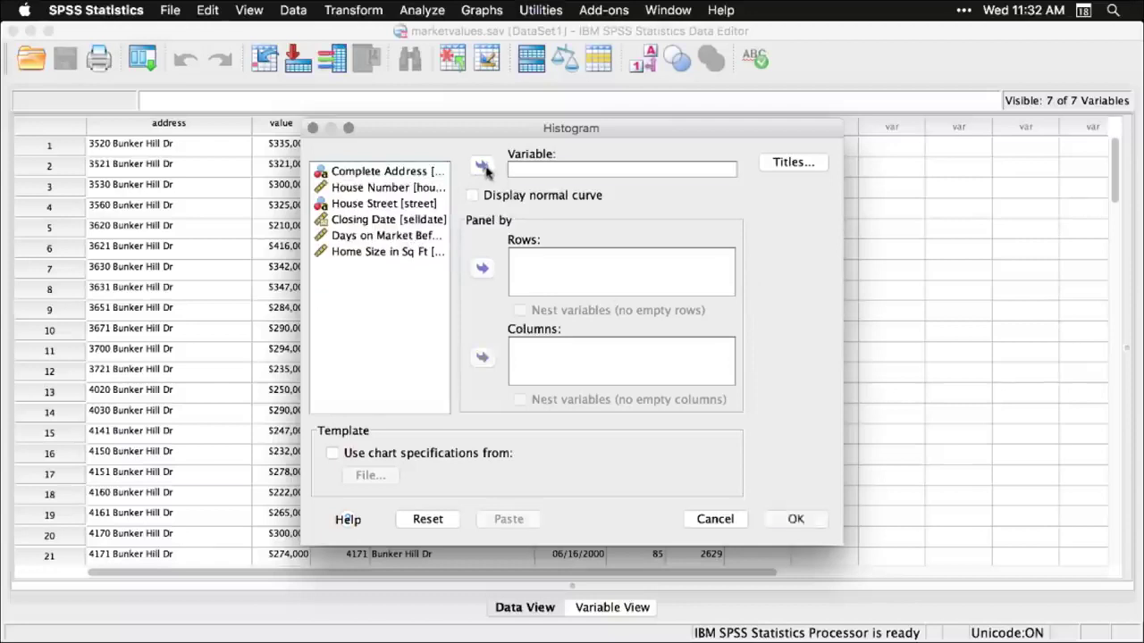
{"action": "left_click", "coordinate": [472, 197]}
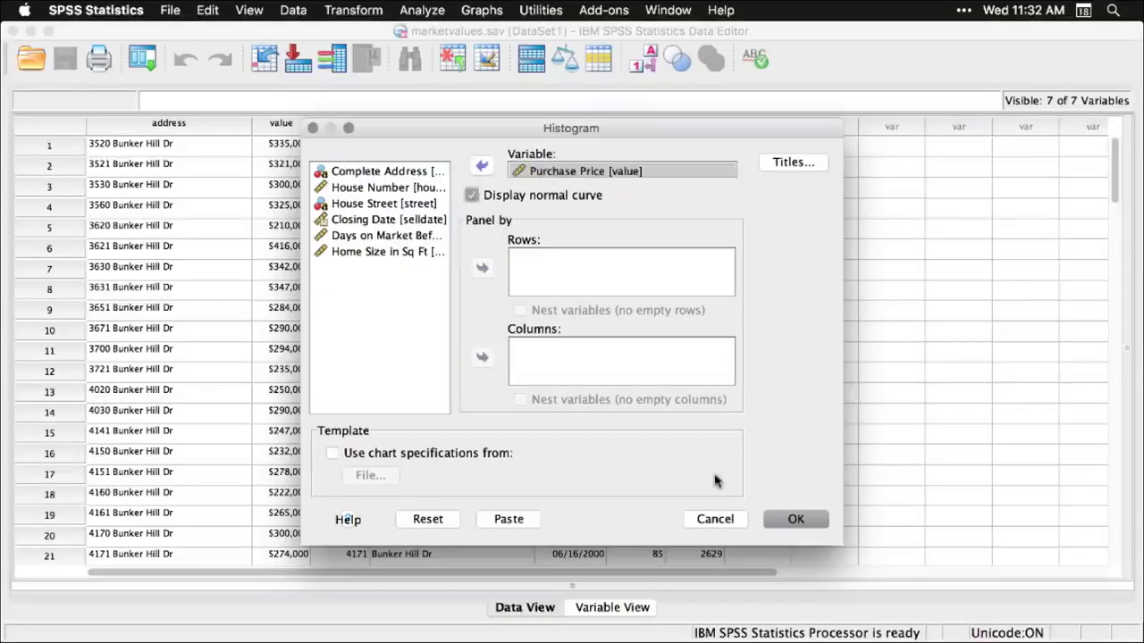
{"action": "left_click", "coordinate": [798, 521]}
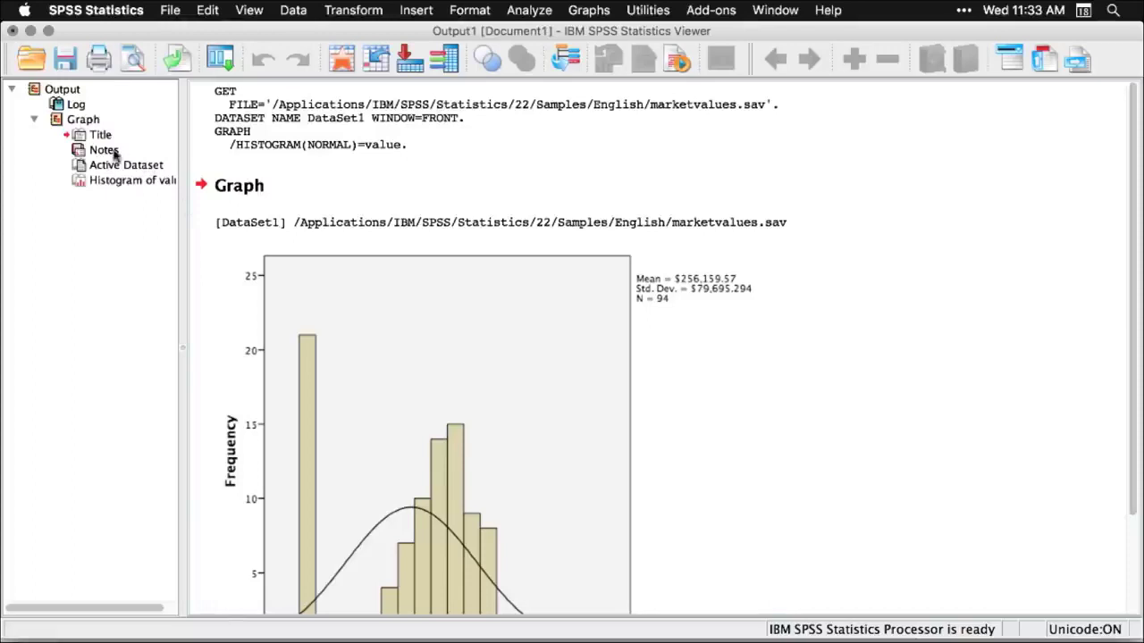
{"action": "scroll", "coordinate": [115, 154], "scroll_direction": "right", "scroll_amount": 2}
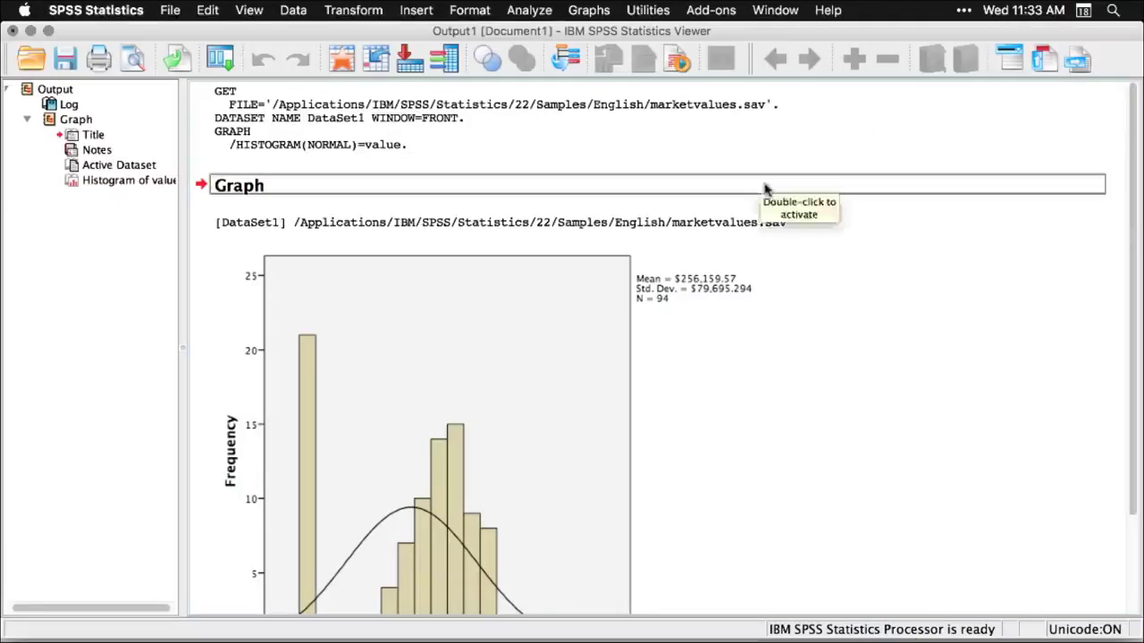
- Return to the marketvalues.sav data and run the Explore descriptive analysis with Purchase Price [value] as the dependent variable
{"action": "scroll", "coordinate": [788, 326], "scroll_direction": "down", "scroll_amount": 3}
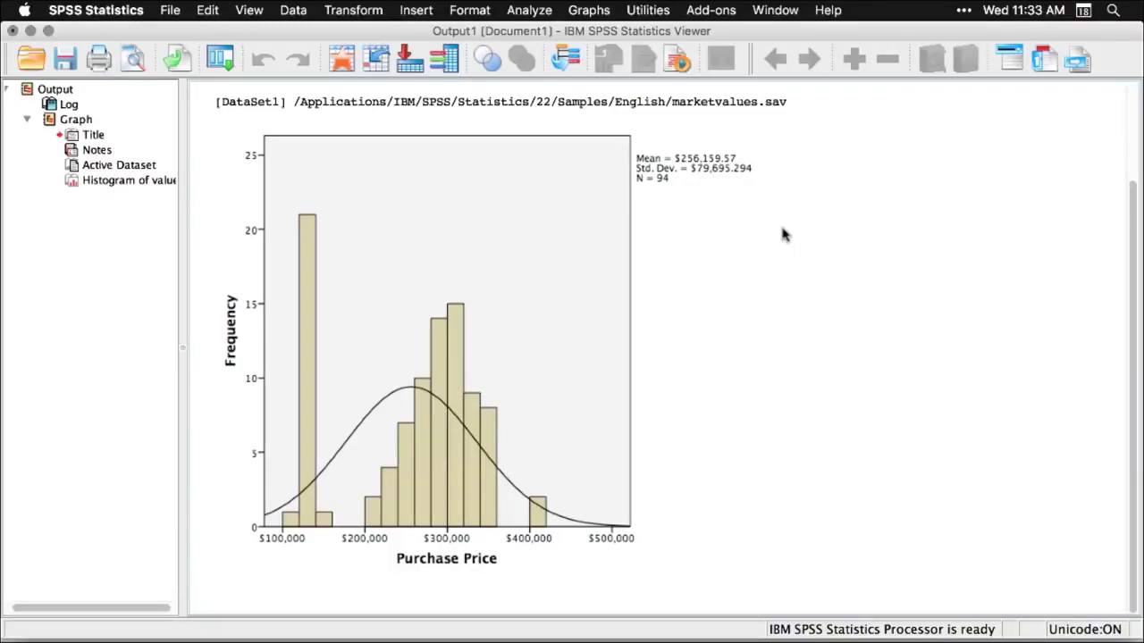
{"action": "key", "text": "super+grave"}
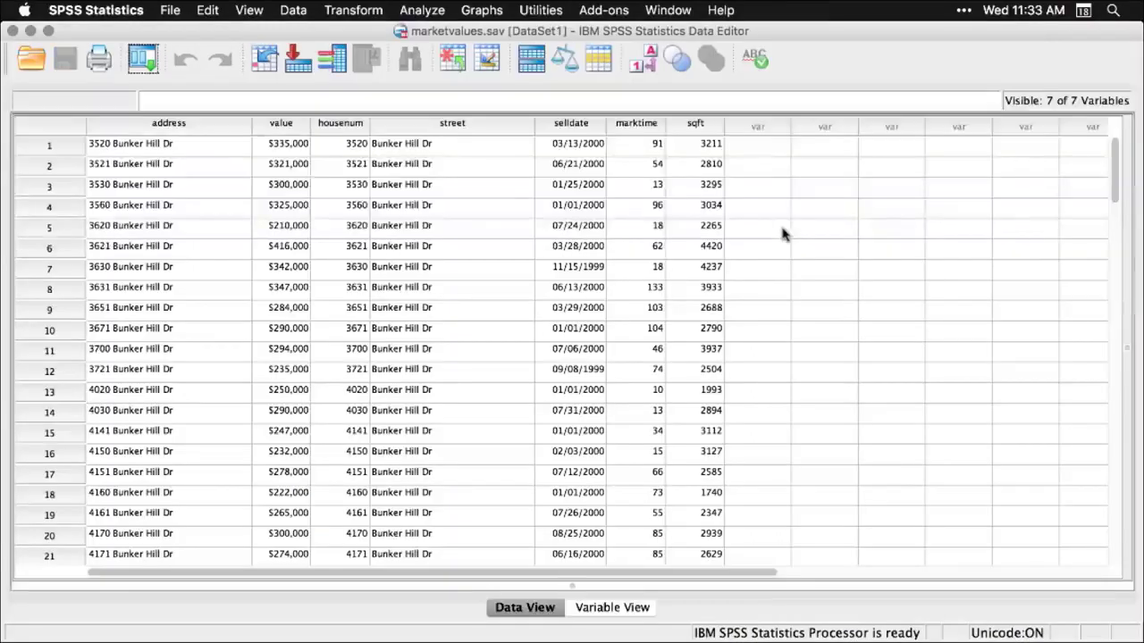
{"action": "left_click", "coordinate": [427, 11]}
{"action": "mouse_move", "coordinate": [435, 50]}
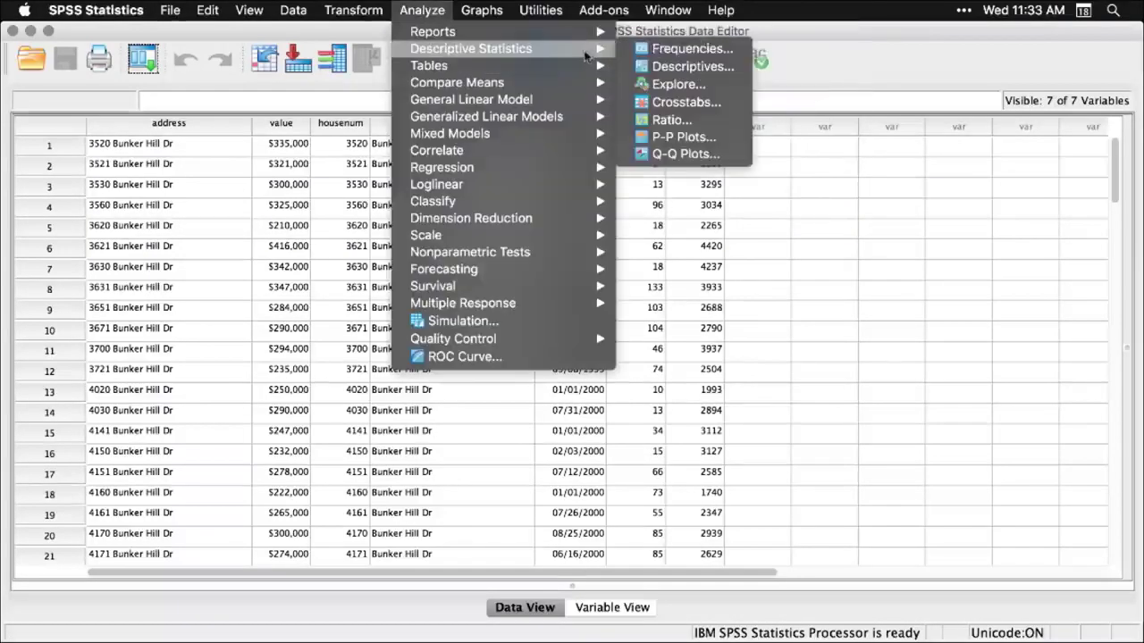
{"action": "left_click", "coordinate": [675, 85]}
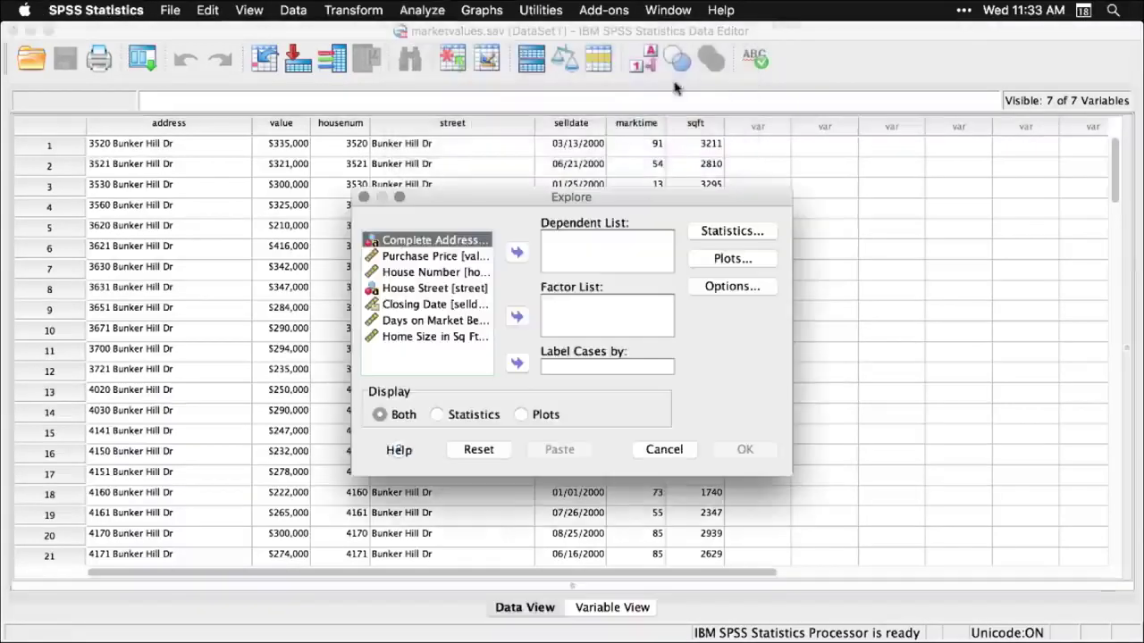
{"action": "left_click", "coordinate": [446, 258]}
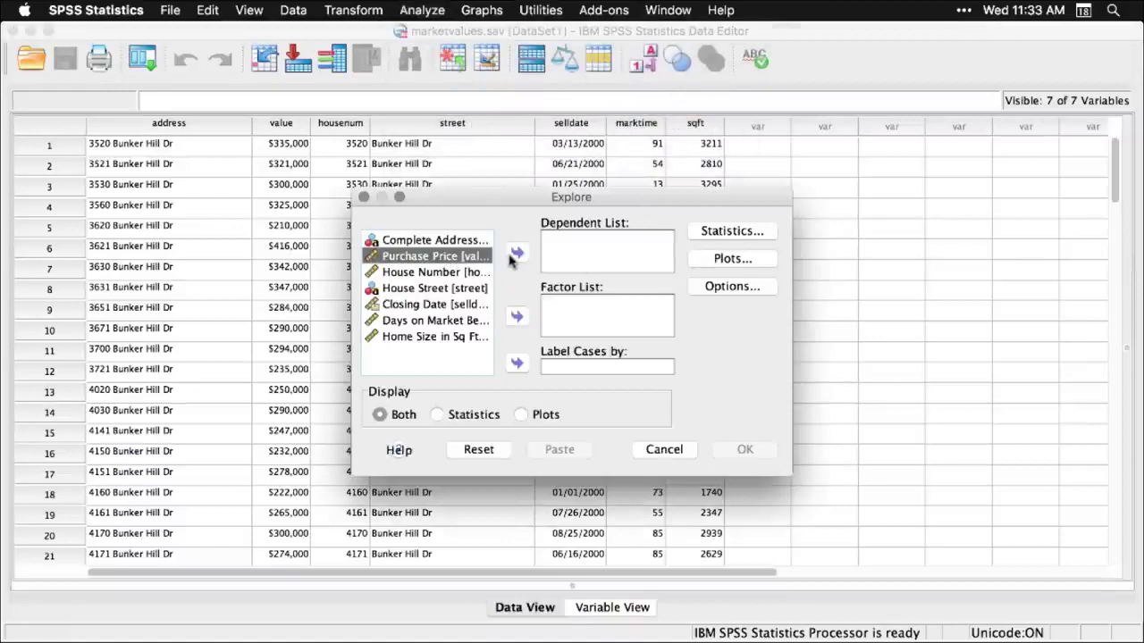
{"action": "left_click", "coordinate": [509, 254]}
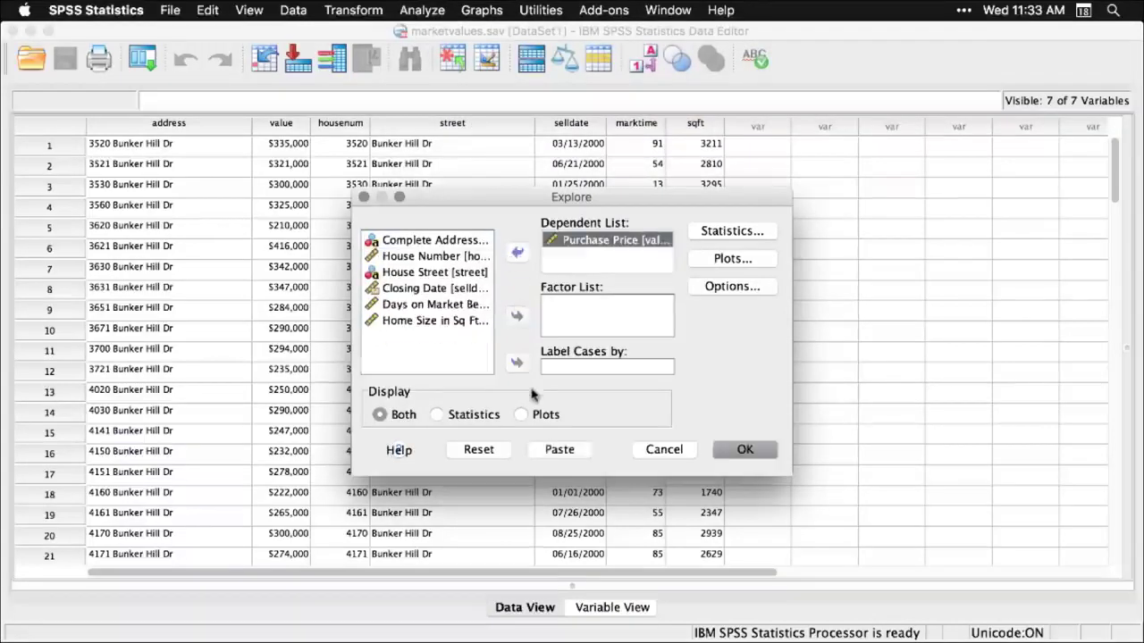
{"action": "left_click", "coordinate": [744, 453]}
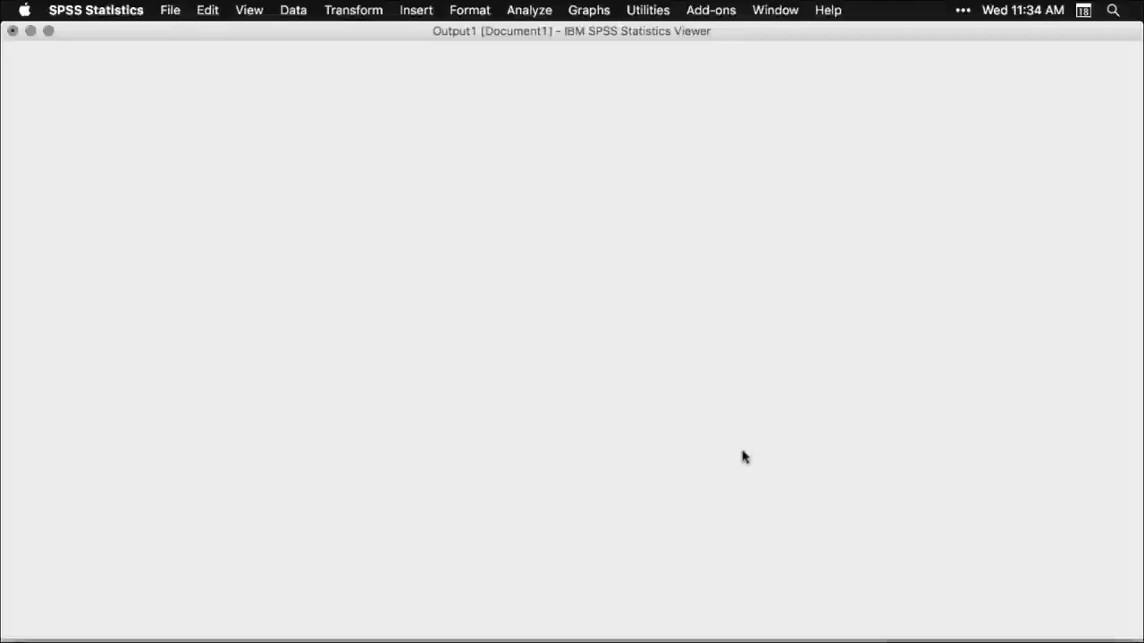
- Examine the Explore output for Purchase Price, from the case summary and descriptives through the stem-and-leaf plot and boxplot
{"action": "scroll", "coordinate": [742, 457], "scroll_direction": "up", "scroll_amount": 10}
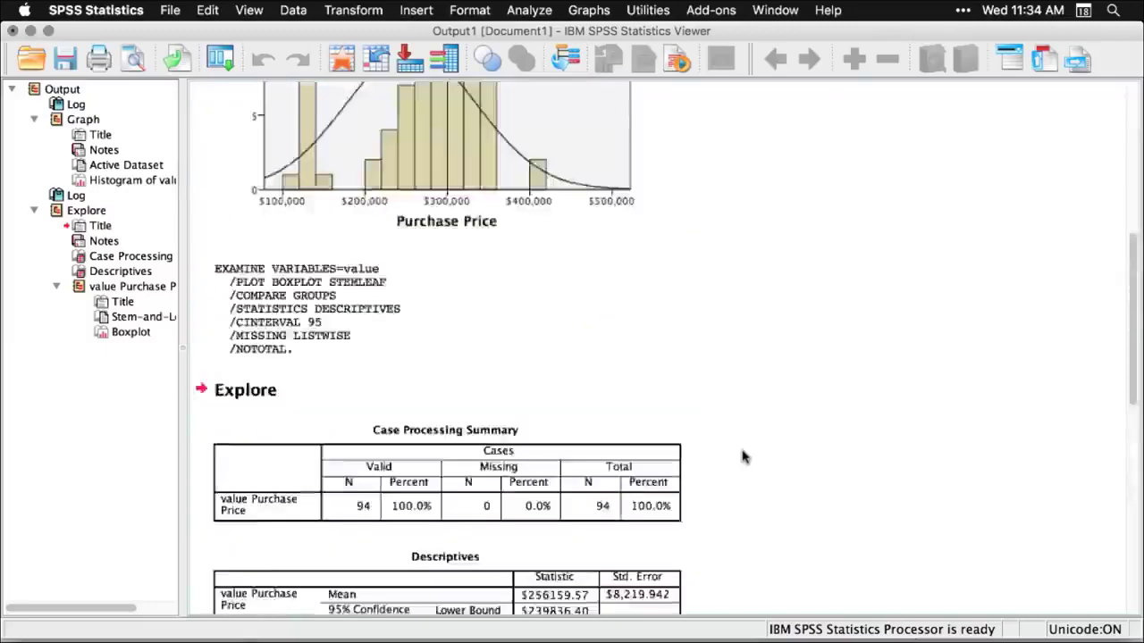
{"action": "scroll", "coordinate": [742, 456], "scroll_direction": "down", "scroll_amount": 5}
{"action": "scroll", "coordinate": [742, 457], "scroll_direction": "down", "scroll_amount": 4}
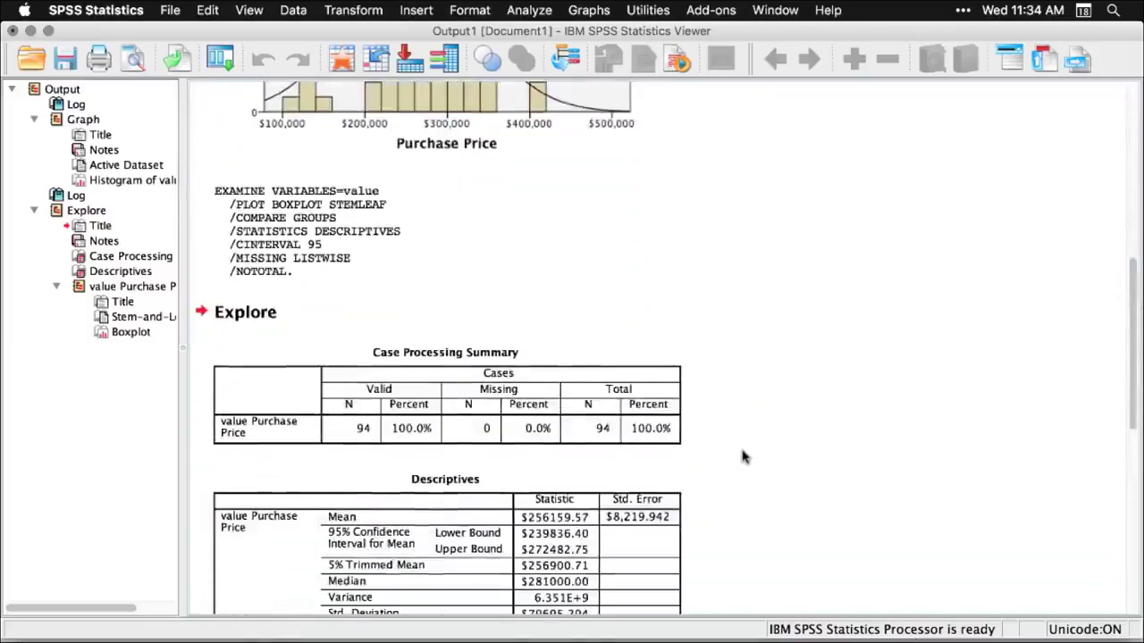
{"action": "scroll", "coordinate": [741, 457], "scroll_direction": "down", "scroll_amount": 5}
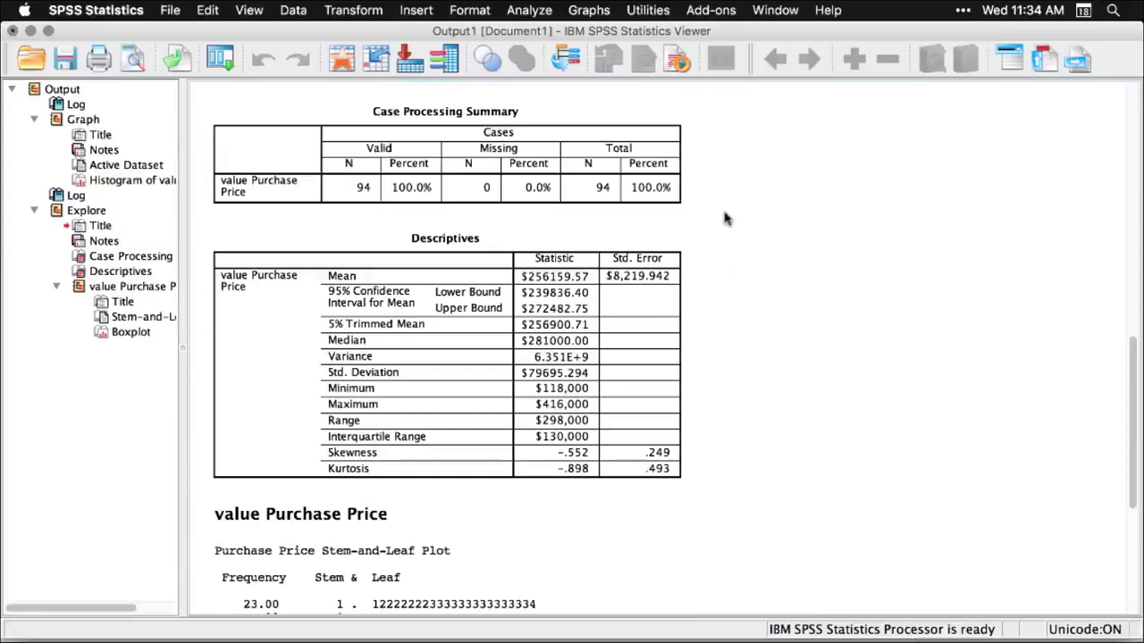
{"action": "scroll", "coordinate": [723, 219], "scroll_direction": "down", "scroll_amount": 10}
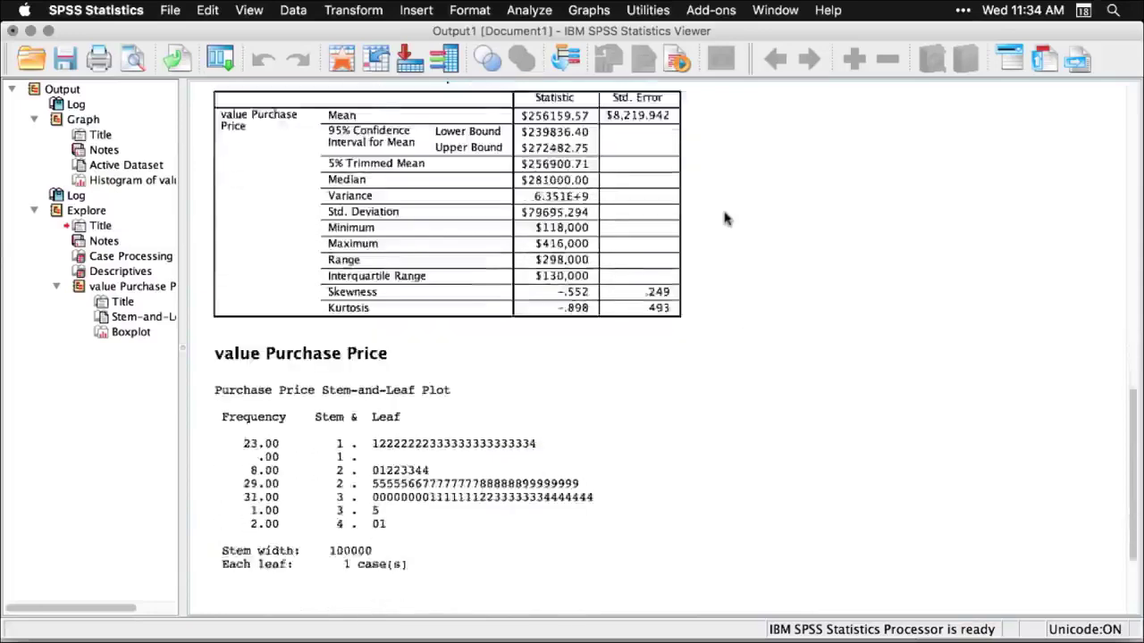
{"action": "scroll", "coordinate": [724, 219], "scroll_direction": "down", "scroll_amount": 6}
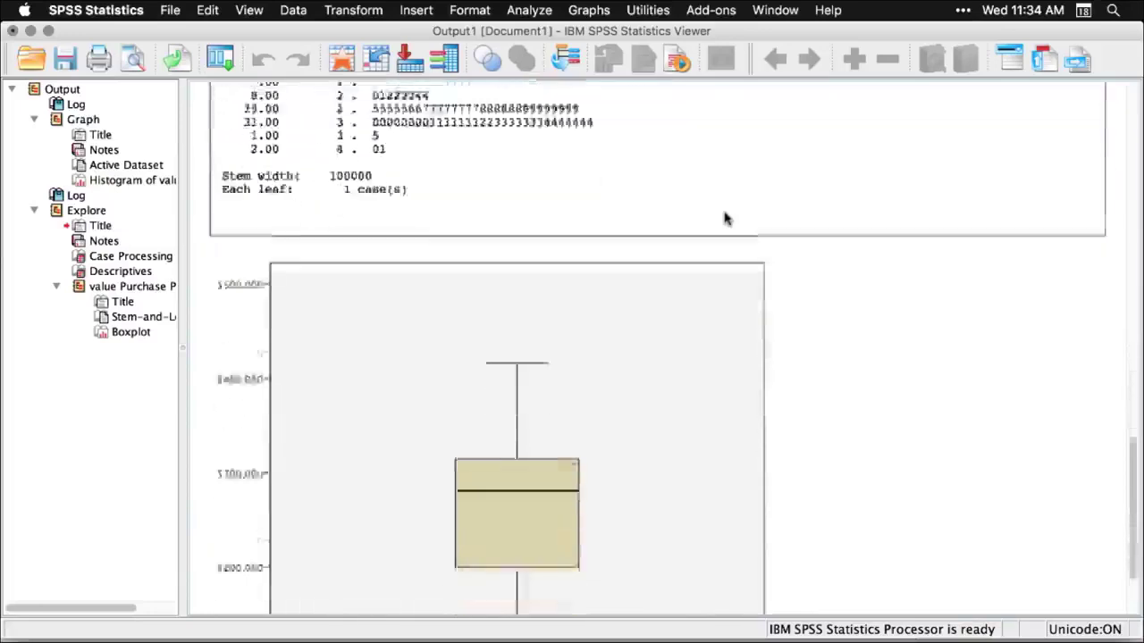
{"action": "left_click", "coordinate": [950, 315]}
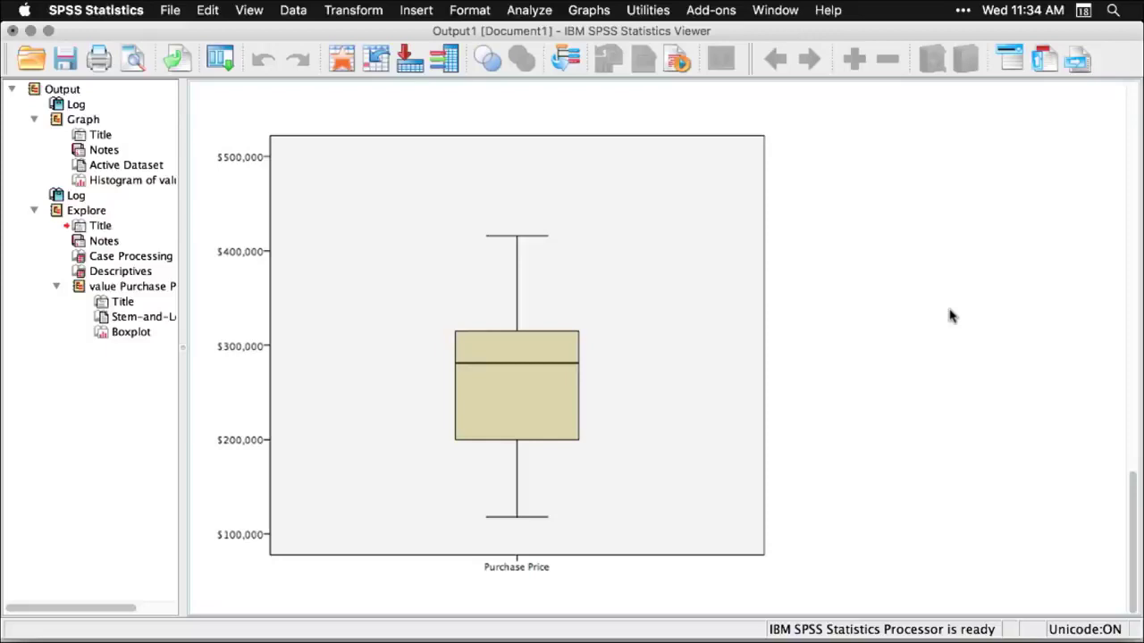
- Review the logged command syntax for the histogram and the Explore analysis in the output
{"action": "scroll", "coordinate": [950, 315], "scroll_direction": "up", "scroll_amount": 15}
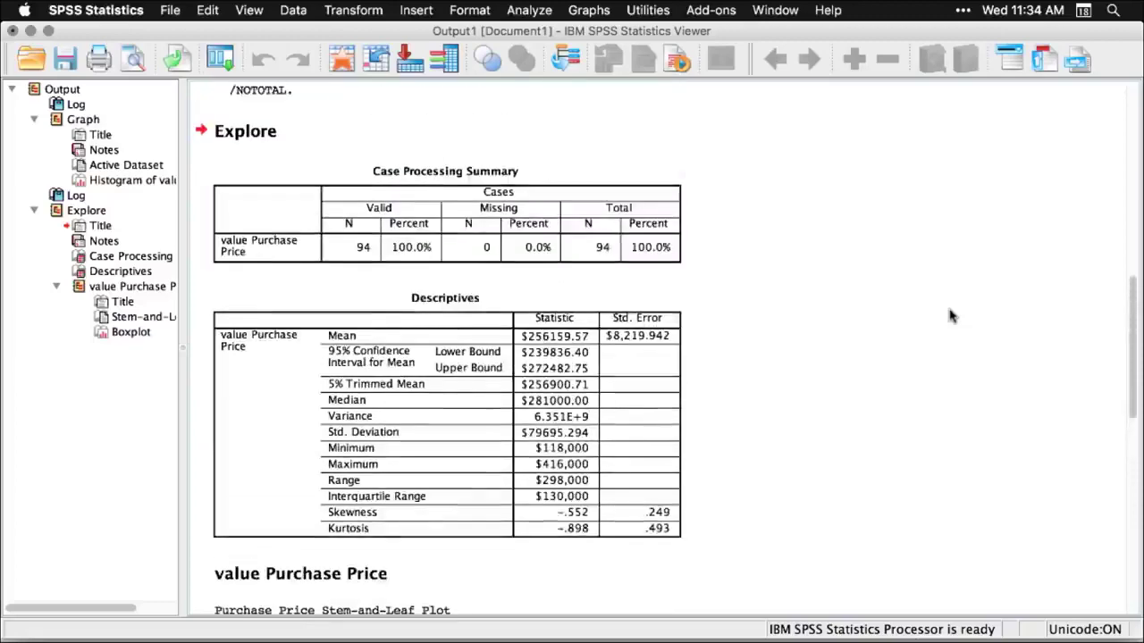
{"action": "scroll", "coordinate": [950, 316], "scroll_direction": "up", "scroll_amount": 10}
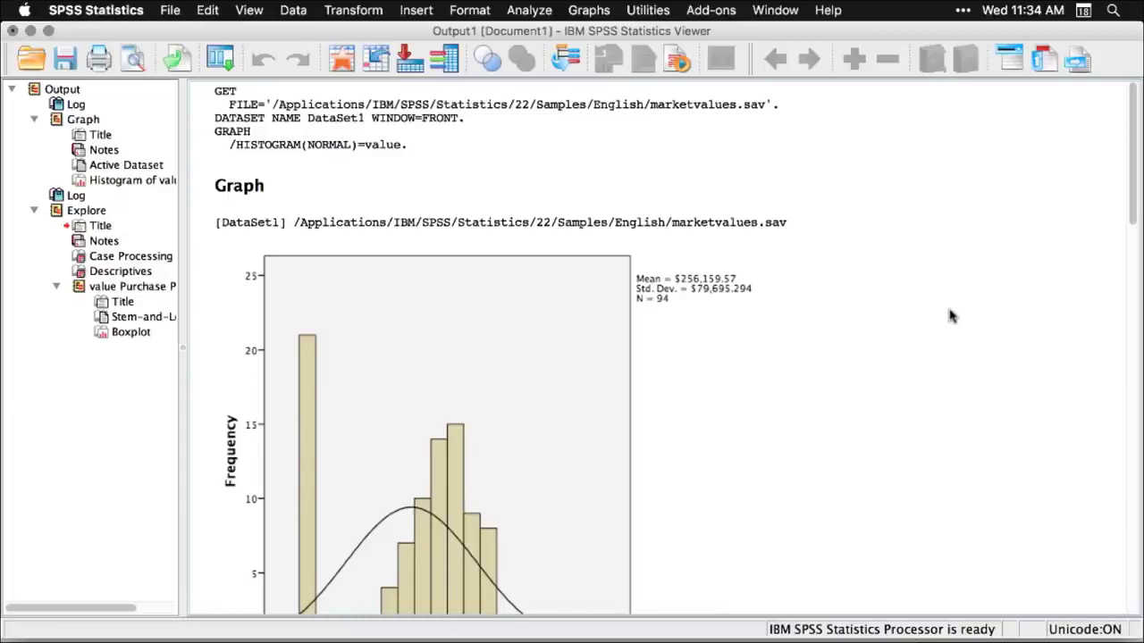
{"action": "left_click", "coordinate": [401, 147]}
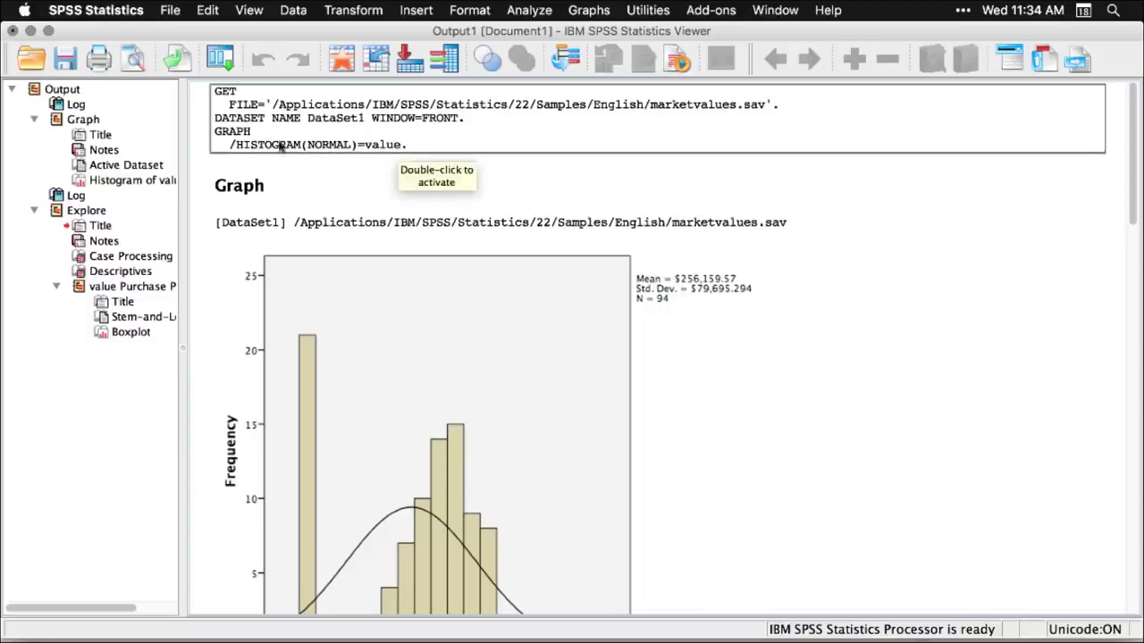
{"action": "scroll", "coordinate": [876, 388], "scroll_direction": "down", "scroll_amount": 10}
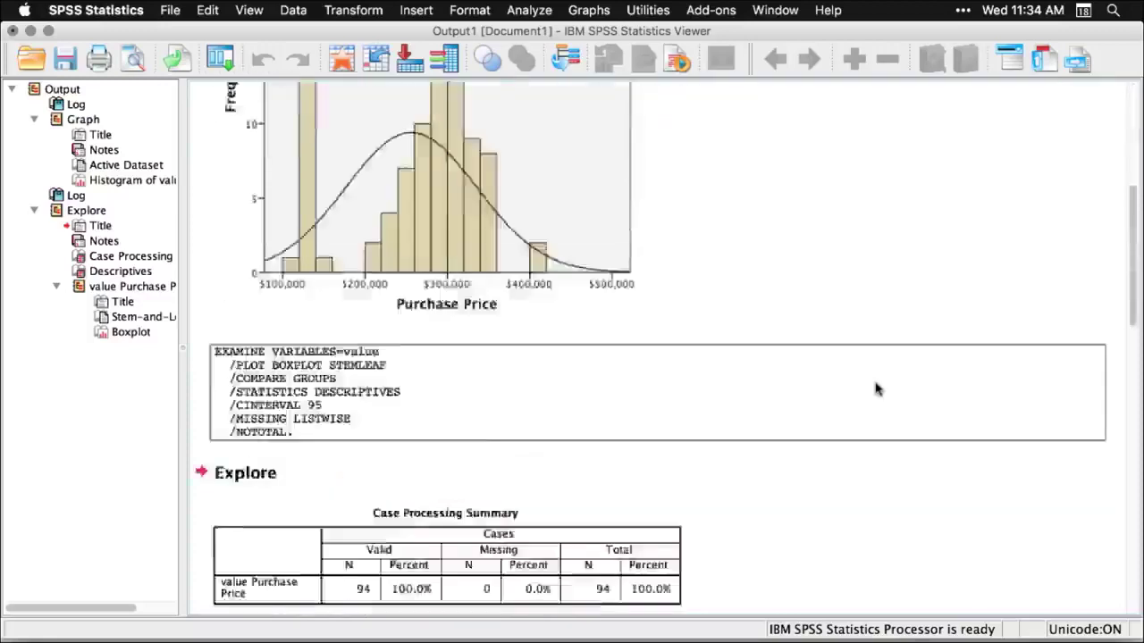
{"action": "scroll", "coordinate": [876, 388], "scroll_direction": "up", "scroll_amount": 3}
{"action": "left_click", "coordinate": [333, 167]}
{"action": "left_click", "coordinate": [867, 333]}
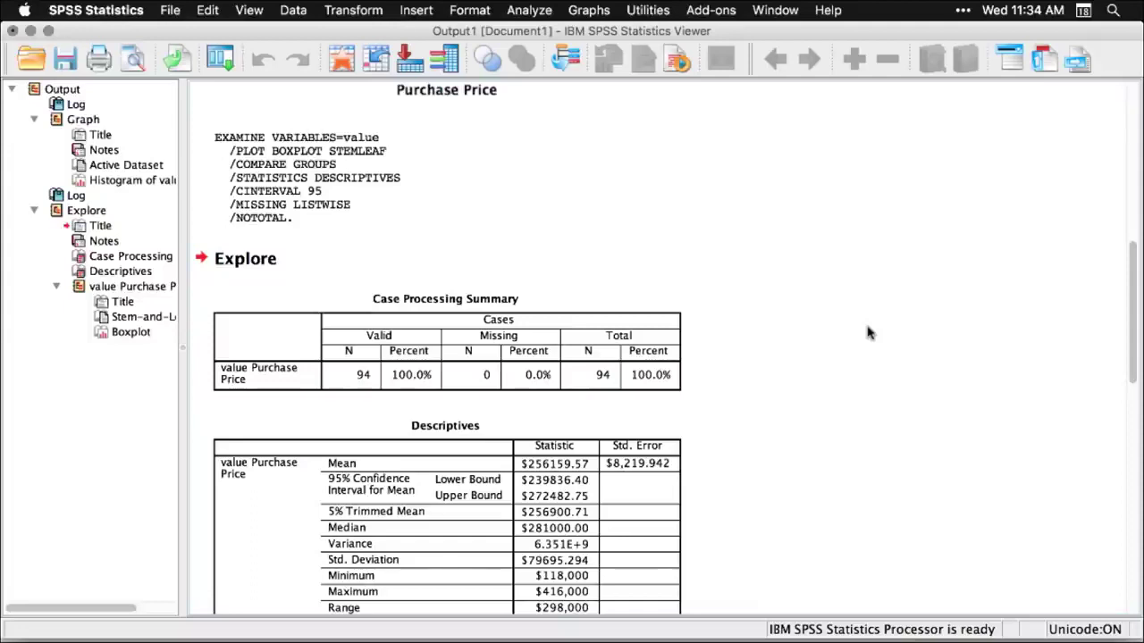
- Create a new, empty syntax file
{"action": "left_click", "coordinate": [170, 11]}
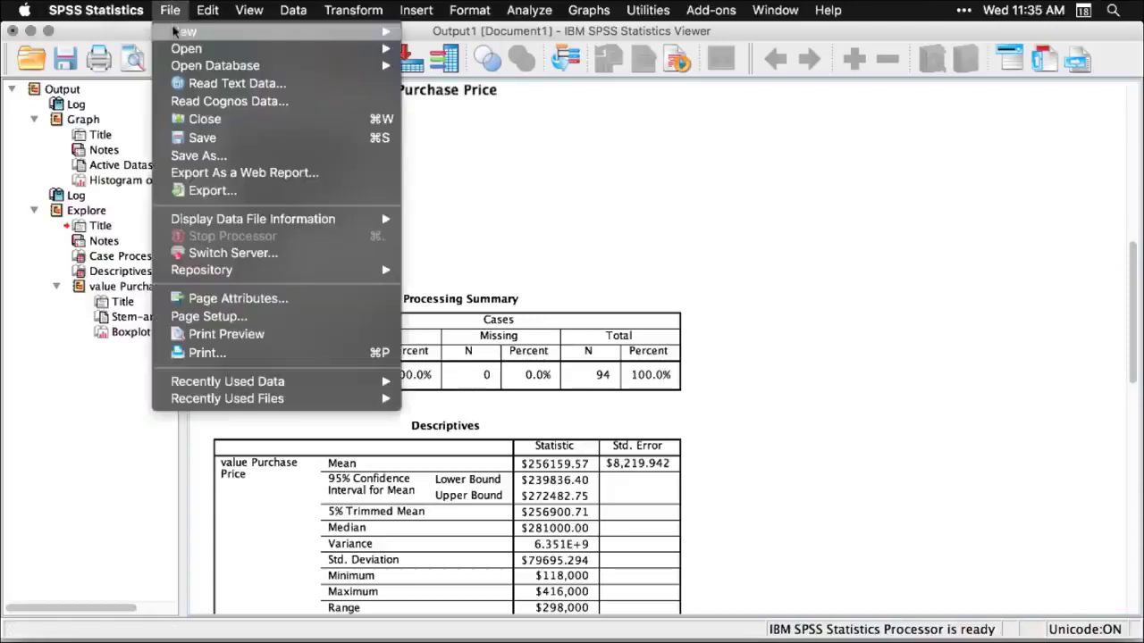
{"action": "mouse_move", "coordinate": [400, 34]}
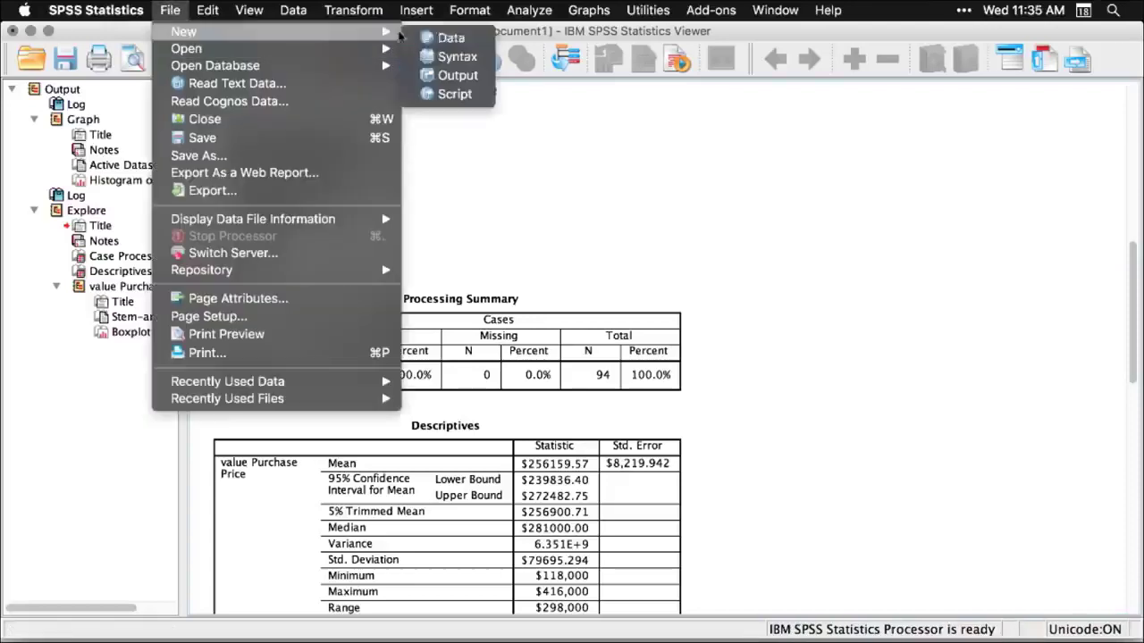
{"action": "left_click", "coordinate": [445, 57]}
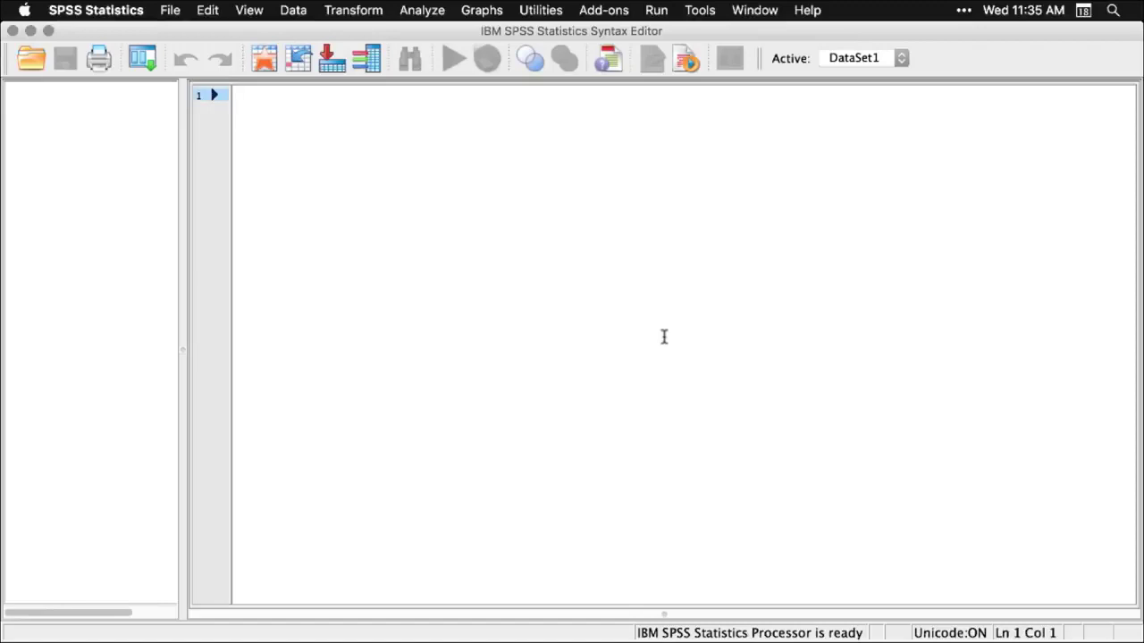
- Paste the Explore command for Purchase Price into the syntax file, keeping both statistics and plots displayed
{"action": "left_click", "coordinate": [439, 13]}
{"action": "mouse_move", "coordinate": [438, 39]}
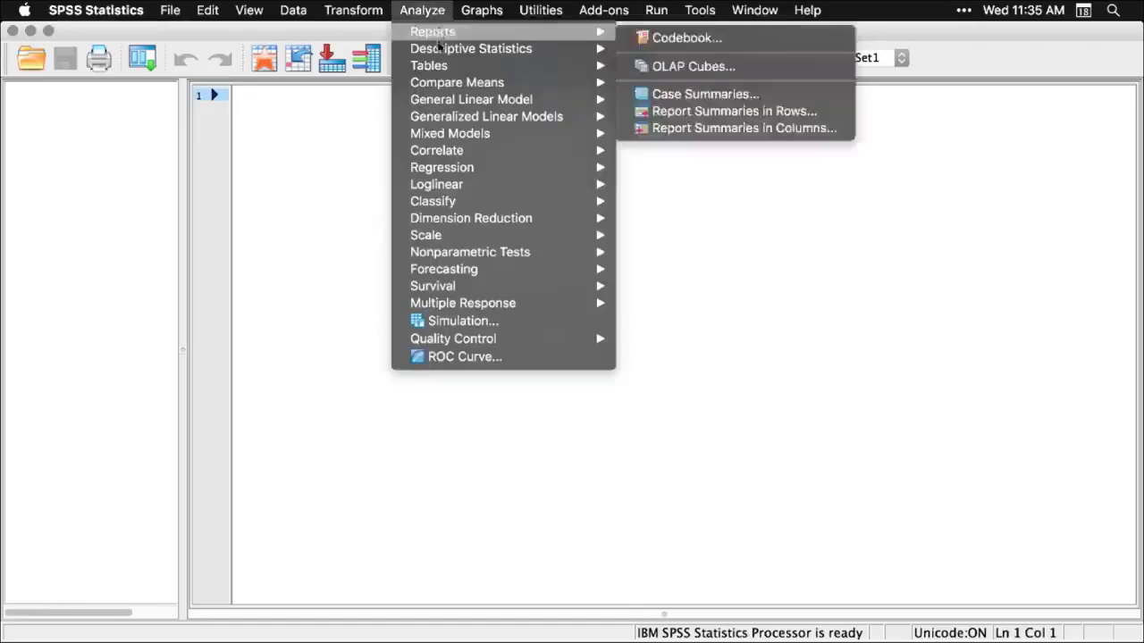
{"action": "mouse_move", "coordinate": [515, 48]}
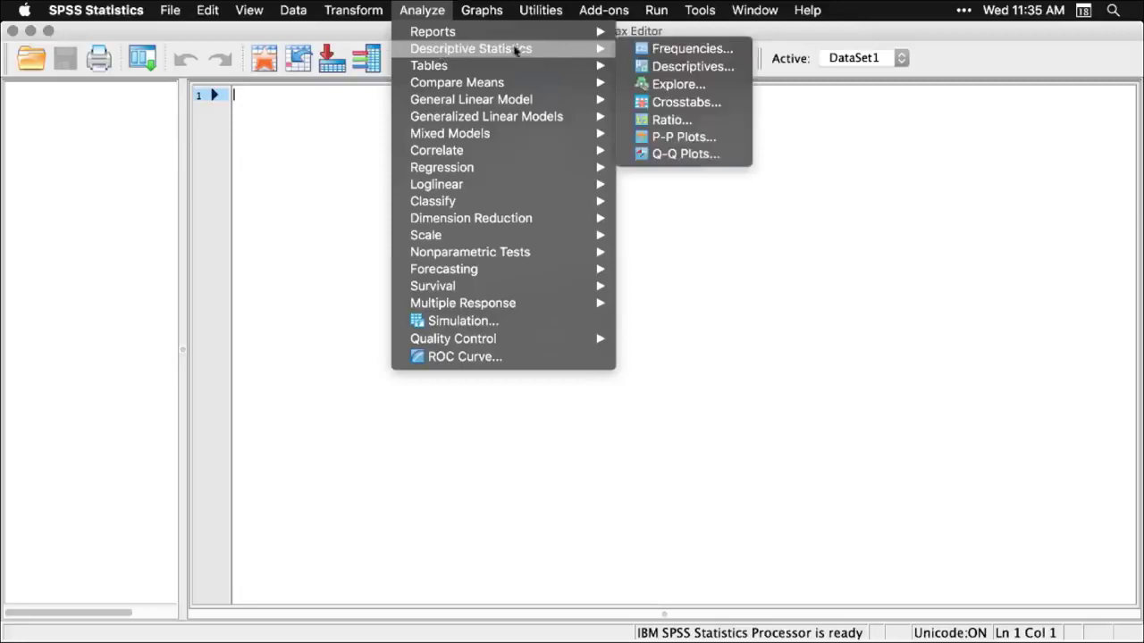
{"action": "left_click", "coordinate": [681, 84]}
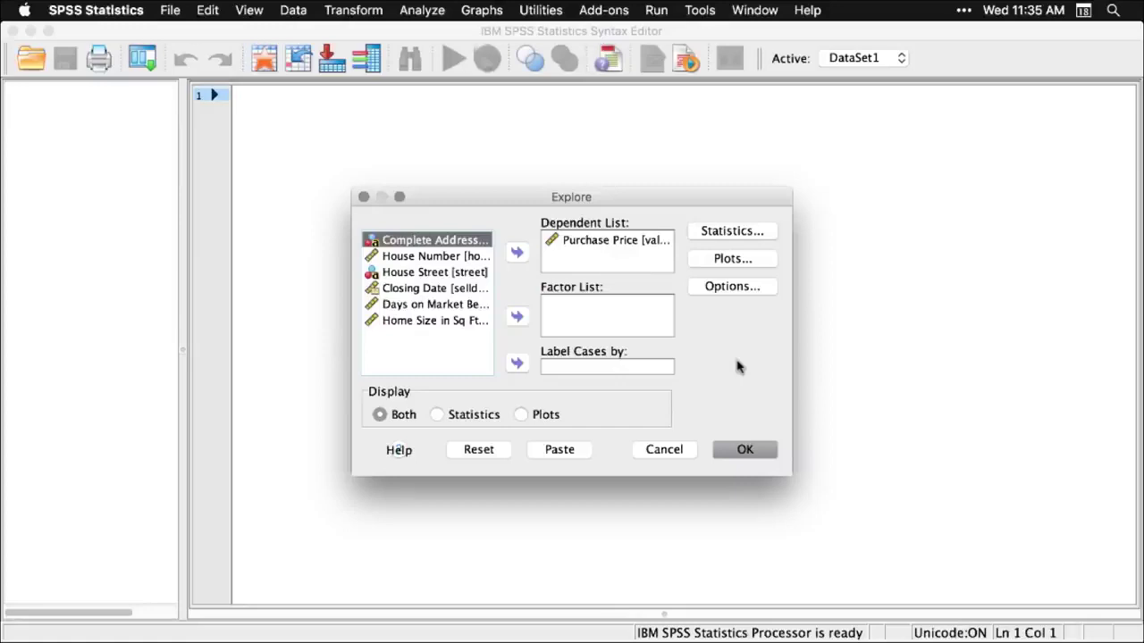
{"action": "left_click", "coordinate": [559, 449]}
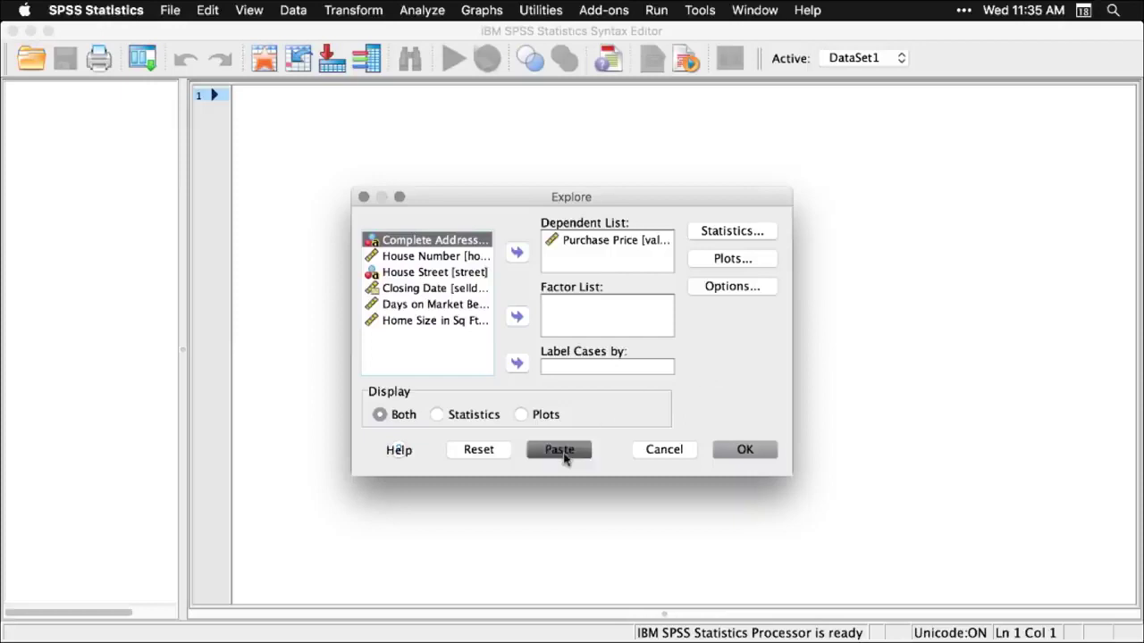
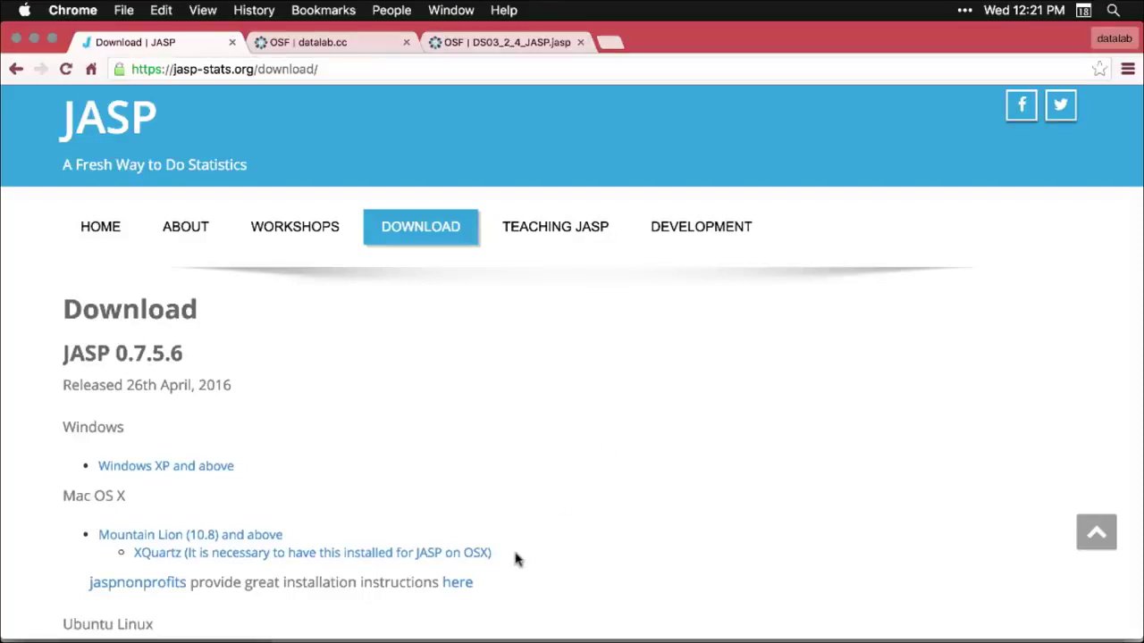
- View the JASP download page, switch to JASP, open the Big 5 example data set, and narrow the data pane slightly
{"action": "scroll", "coordinate": [516, 559], "scroll_direction": "down", "scroll_amount": 5}
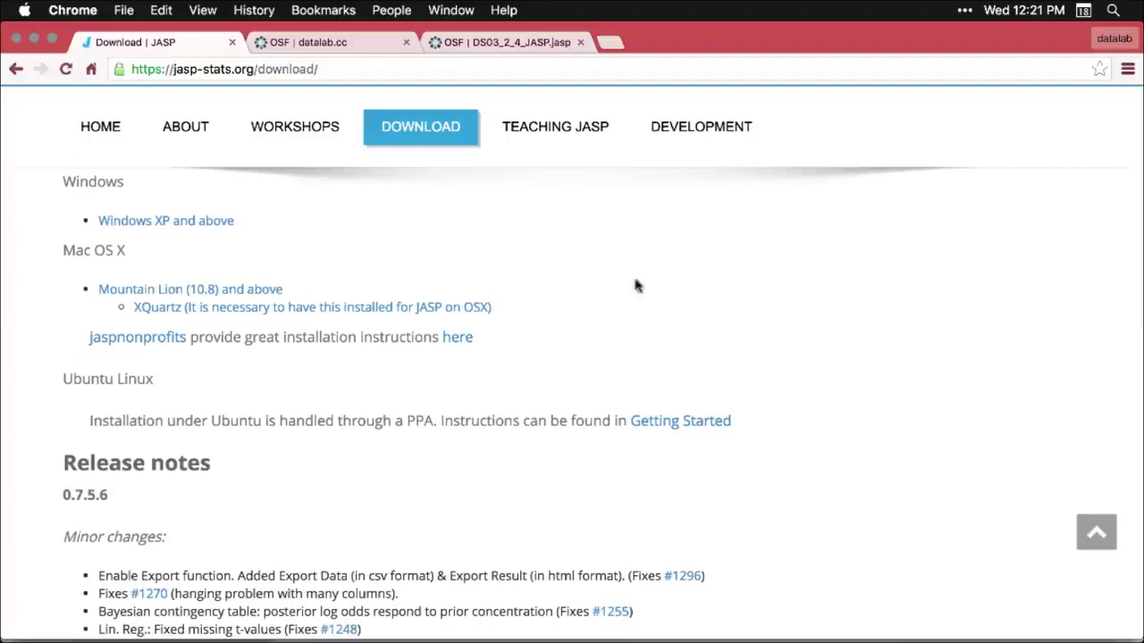
{"action": "key", "text": "super+Tab"}
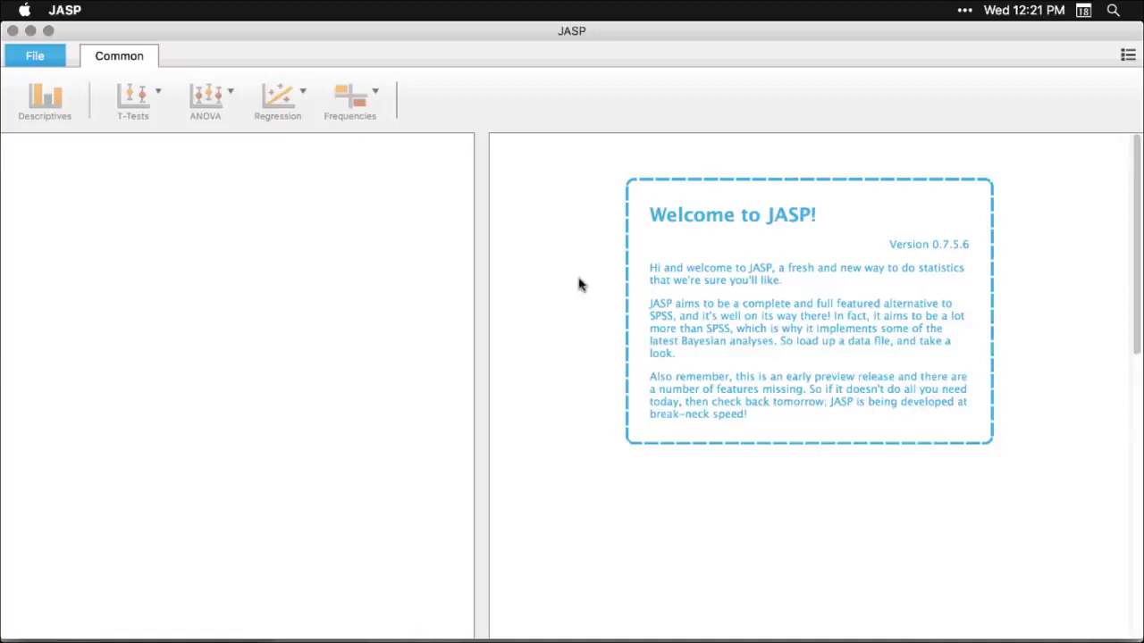
{"action": "left_click", "coordinate": [36, 57]}
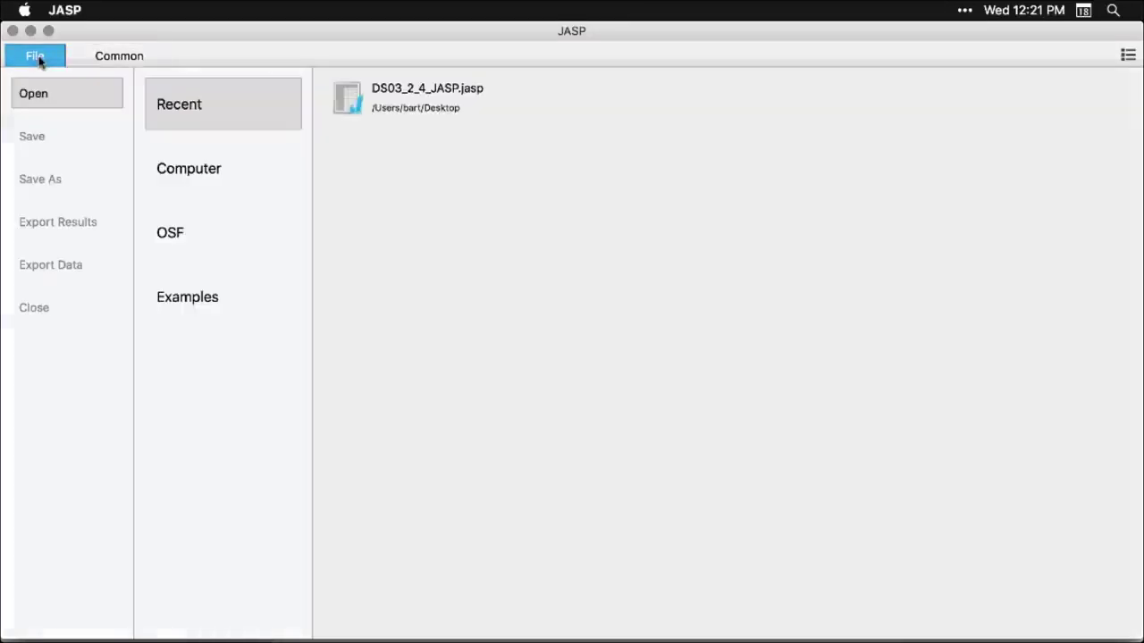
{"action": "left_click", "coordinate": [187, 302]}
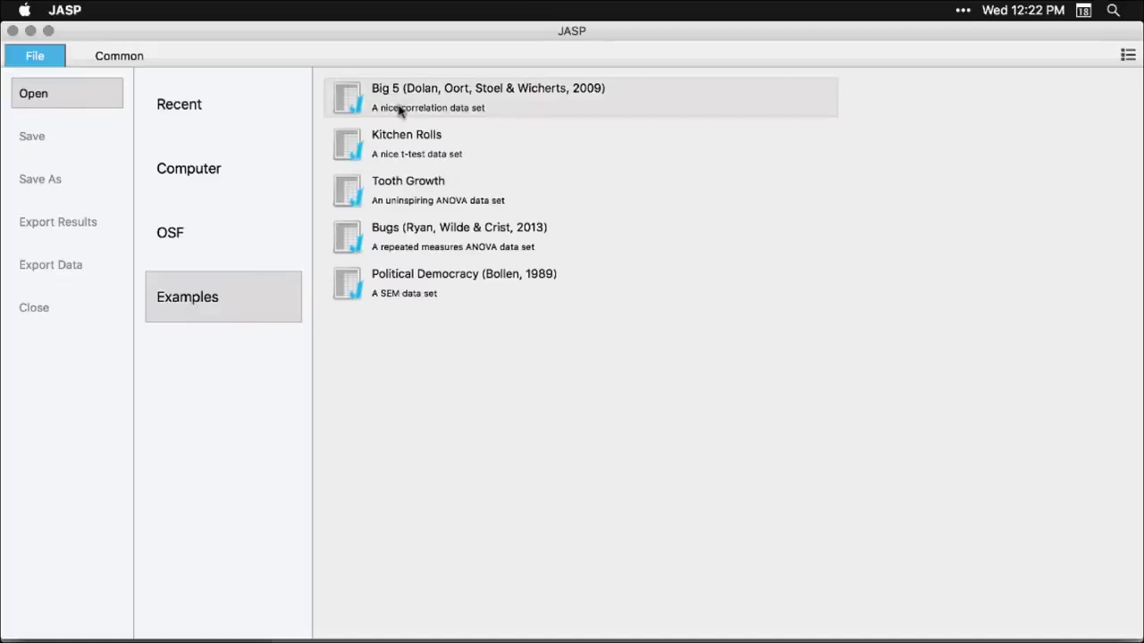
{"action": "left_click", "coordinate": [549, 109]}
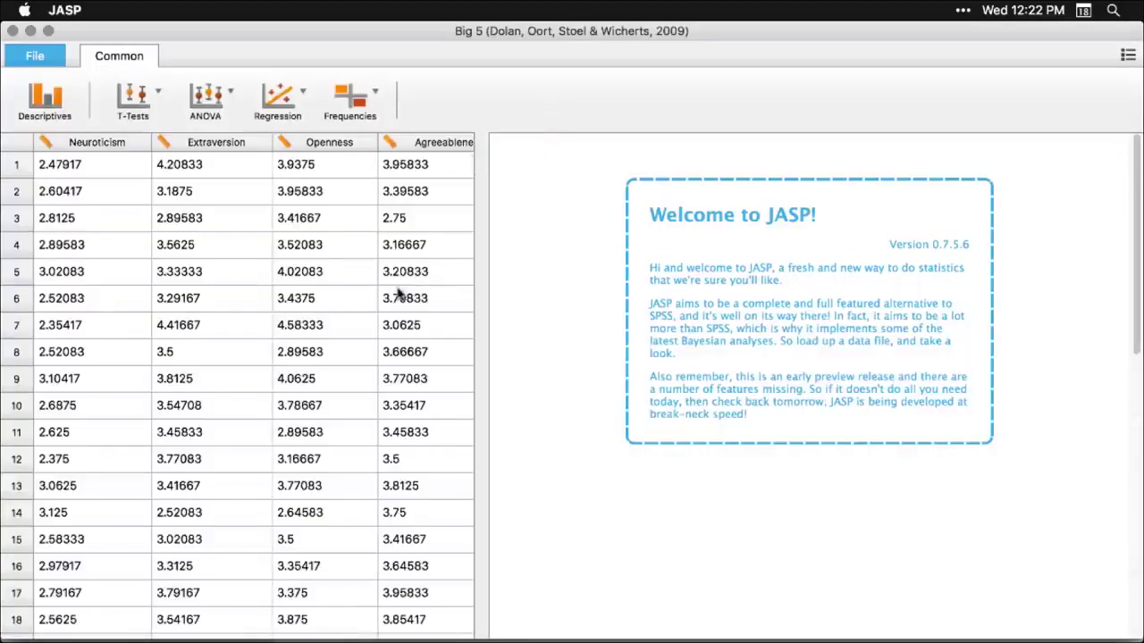
{"action": "left_click_drag", "start_coordinate": [481, 377], "coordinate": [421, 388]}
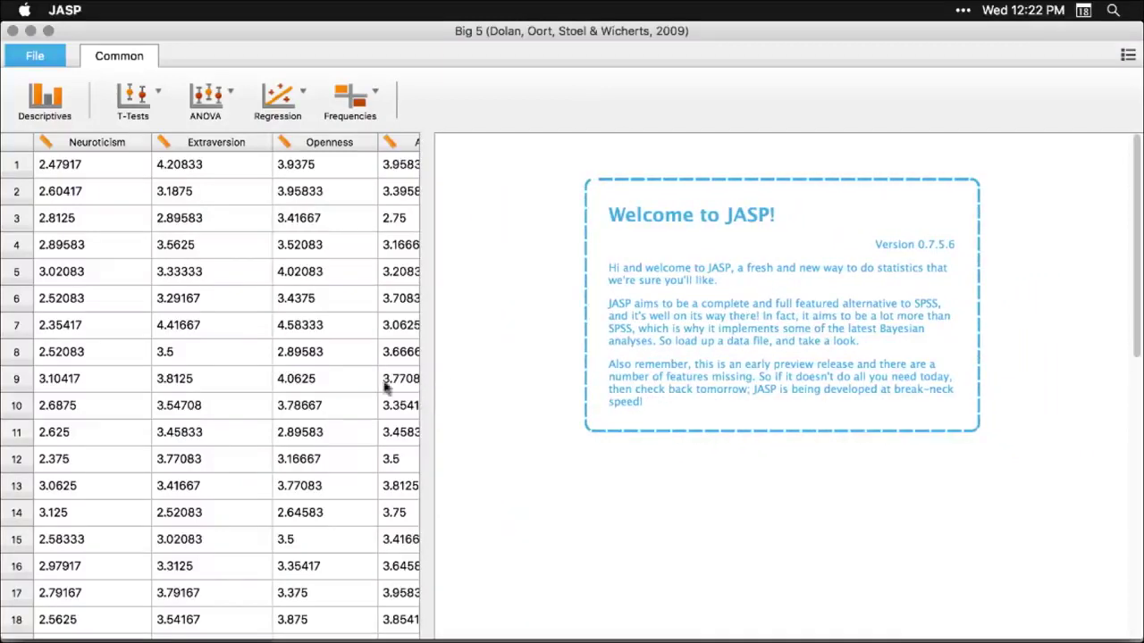
- Run a Descriptives analysis on all five variables, from Neuroticism through Conscientiousness
{"action": "left_click", "coordinate": [61, 108]}
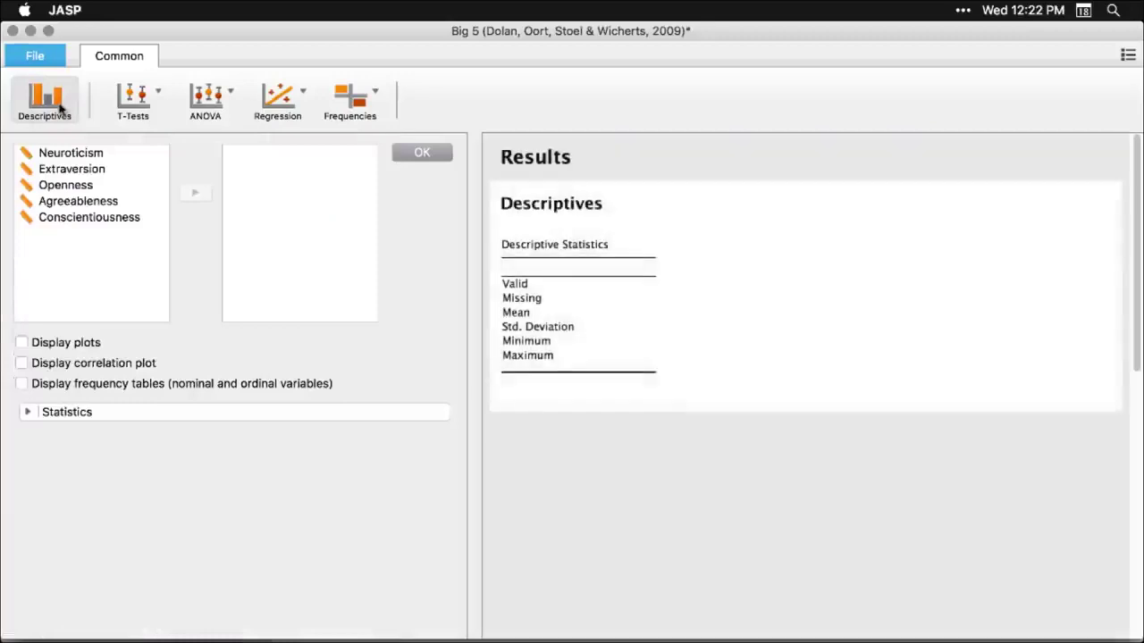
{"action": "left_click", "coordinate": [68, 162]}
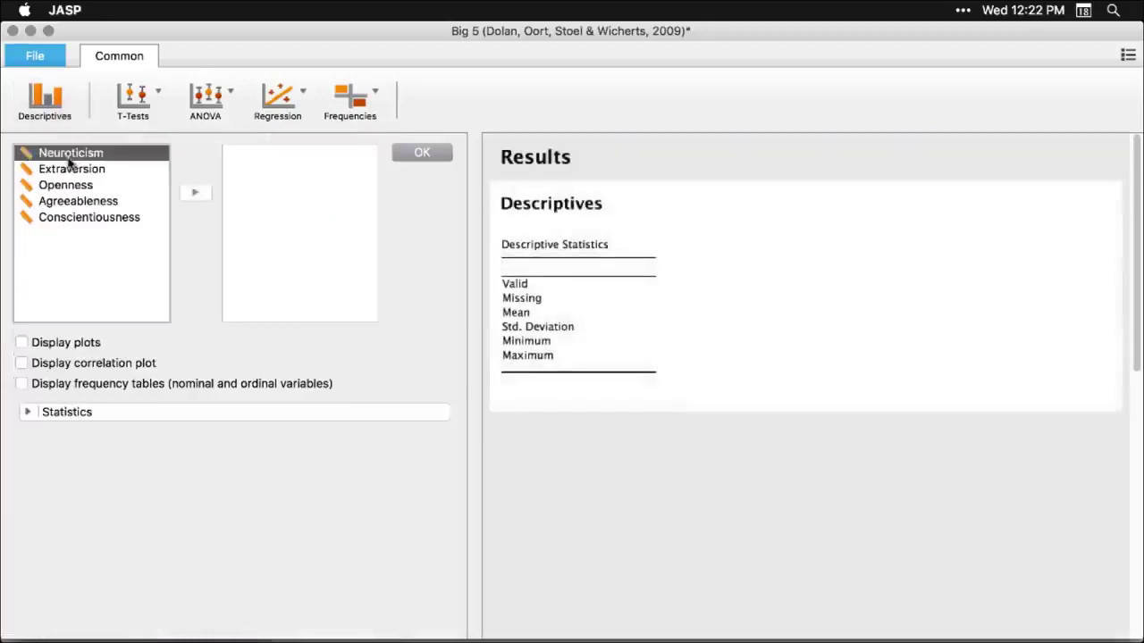
{"action": "left_click", "coordinate": [65, 222], "text": "shift"}
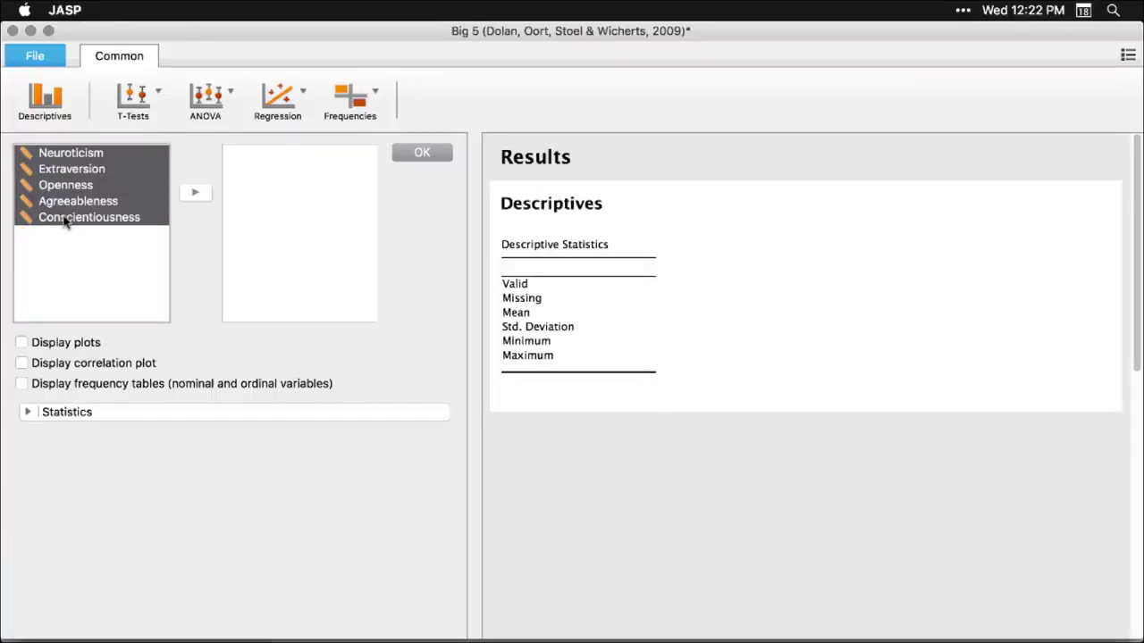
{"action": "left_click", "coordinate": [196, 195]}
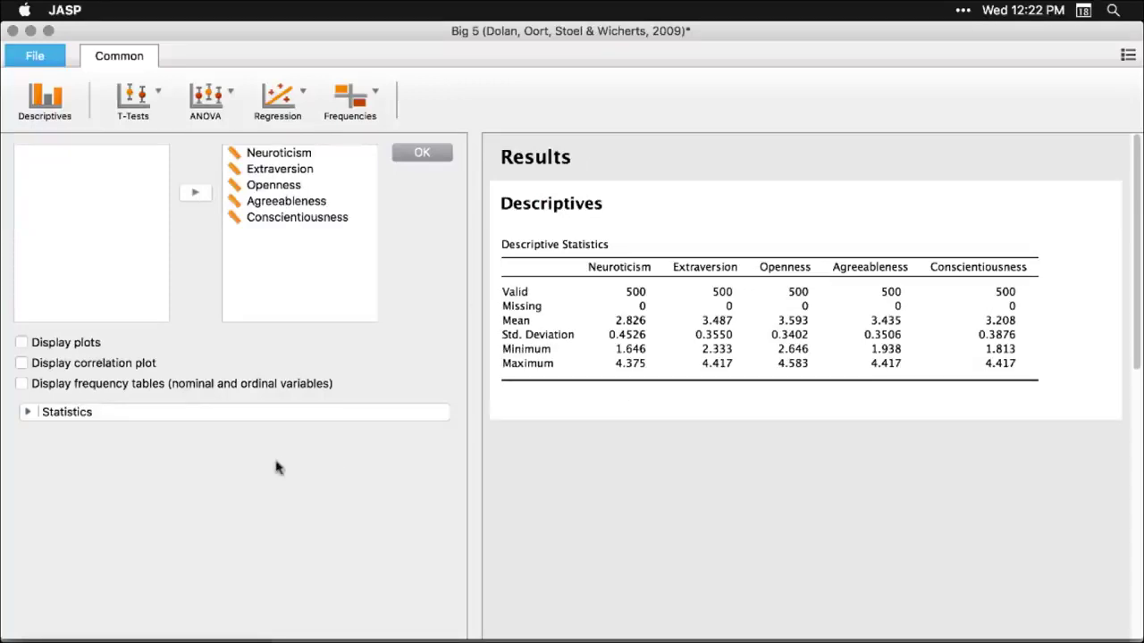
- Add quartiles and the median to the descriptive statistics
{"action": "left_click", "coordinate": [27, 413]}
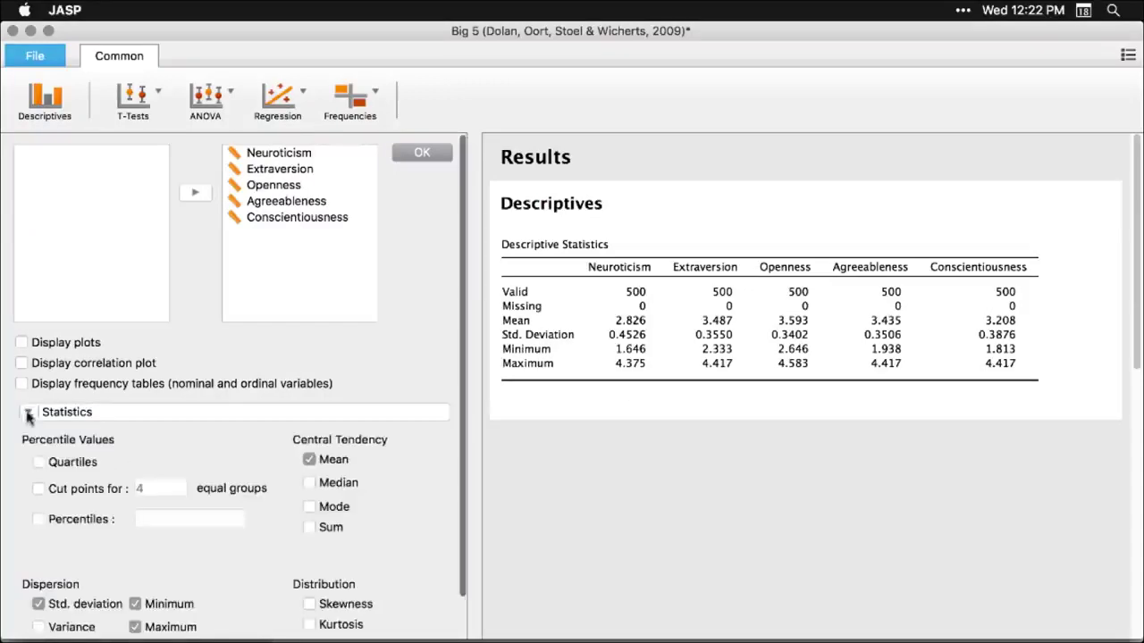
{"action": "left_click", "coordinate": [37, 463]}
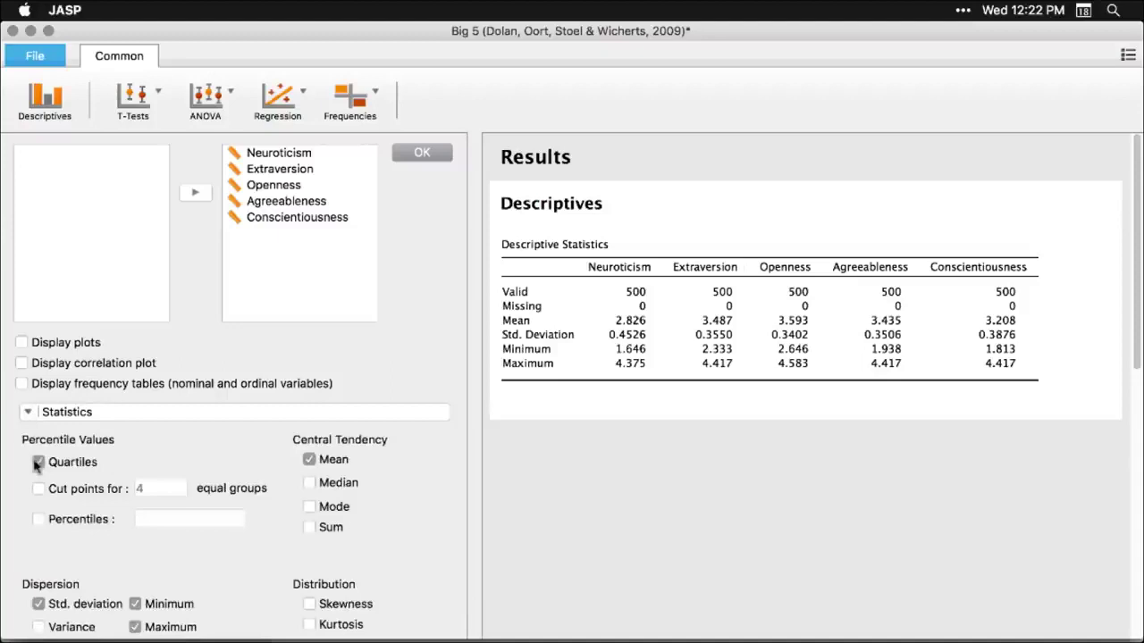
{"action": "left_click", "coordinate": [310, 483]}
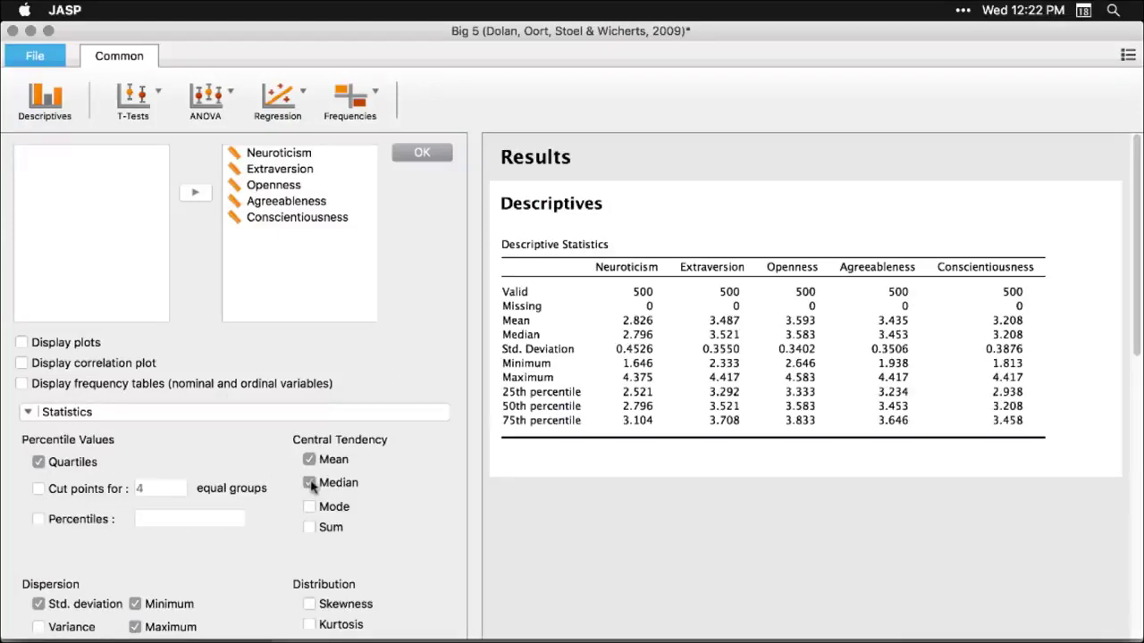
- Display the distribution plots for the five variables and look through them alongside the statistics table
{"action": "left_click", "coordinate": [22, 343]}
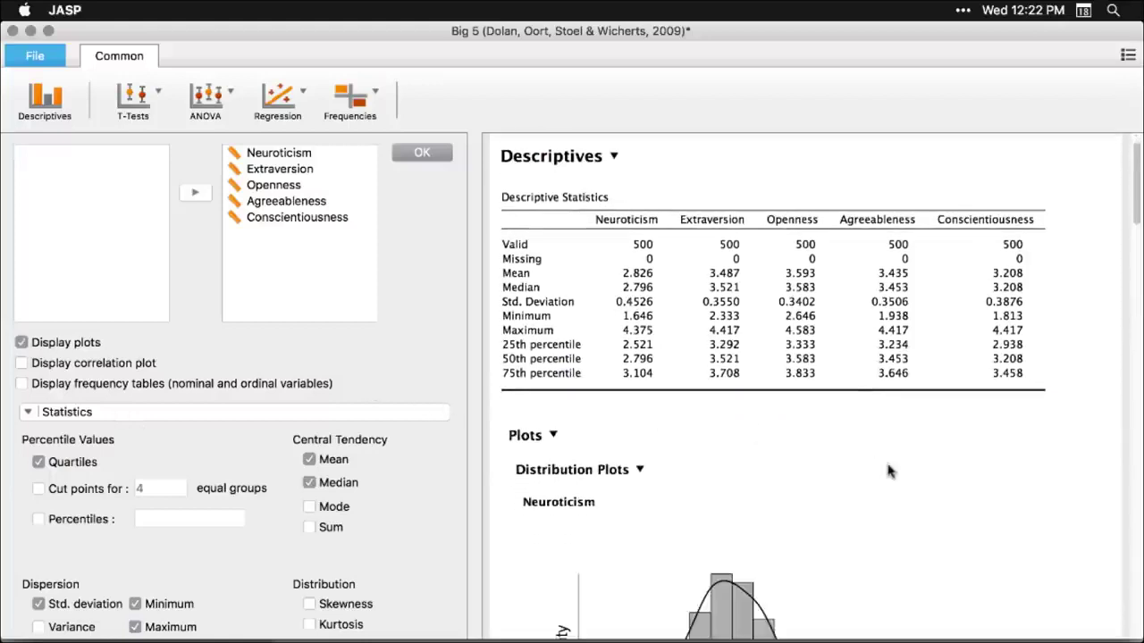
{"action": "scroll", "coordinate": [888, 471], "scroll_direction": "down", "scroll_amount": 8}
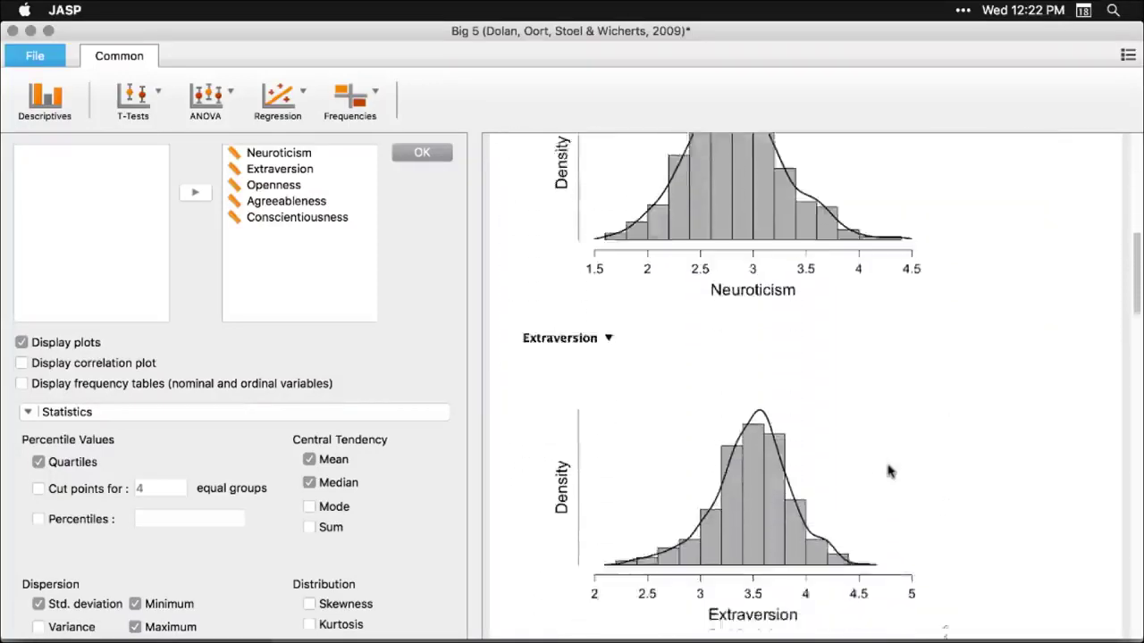
{"action": "scroll", "coordinate": [889, 471], "scroll_direction": "down", "scroll_amount": 7}
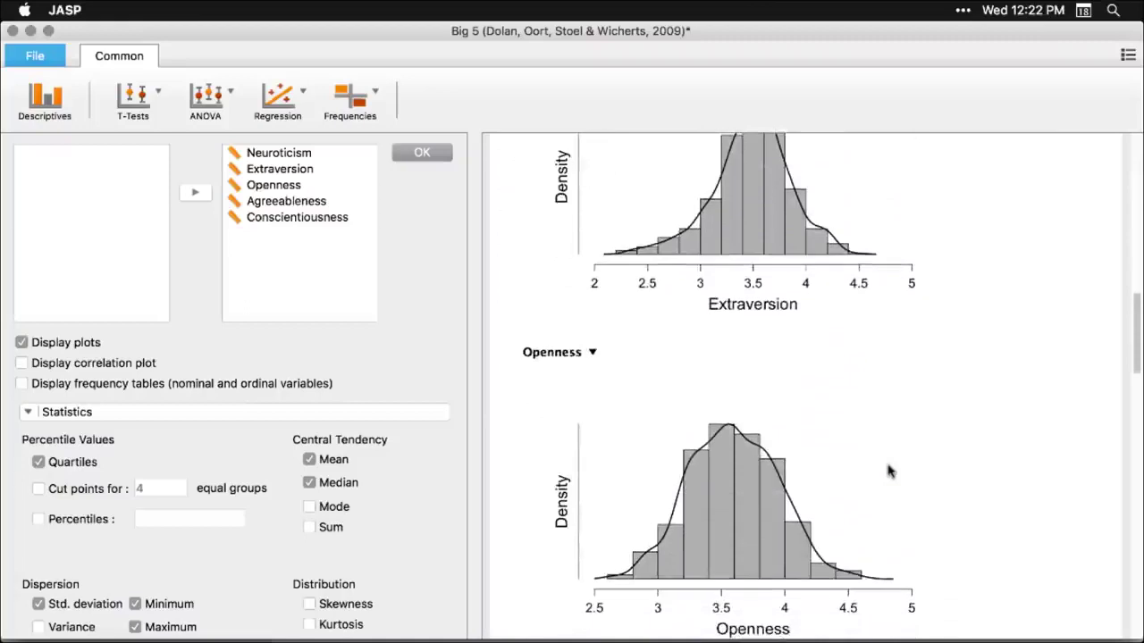
{"action": "scroll", "coordinate": [888, 471], "scroll_direction": "up", "scroll_amount": 15}
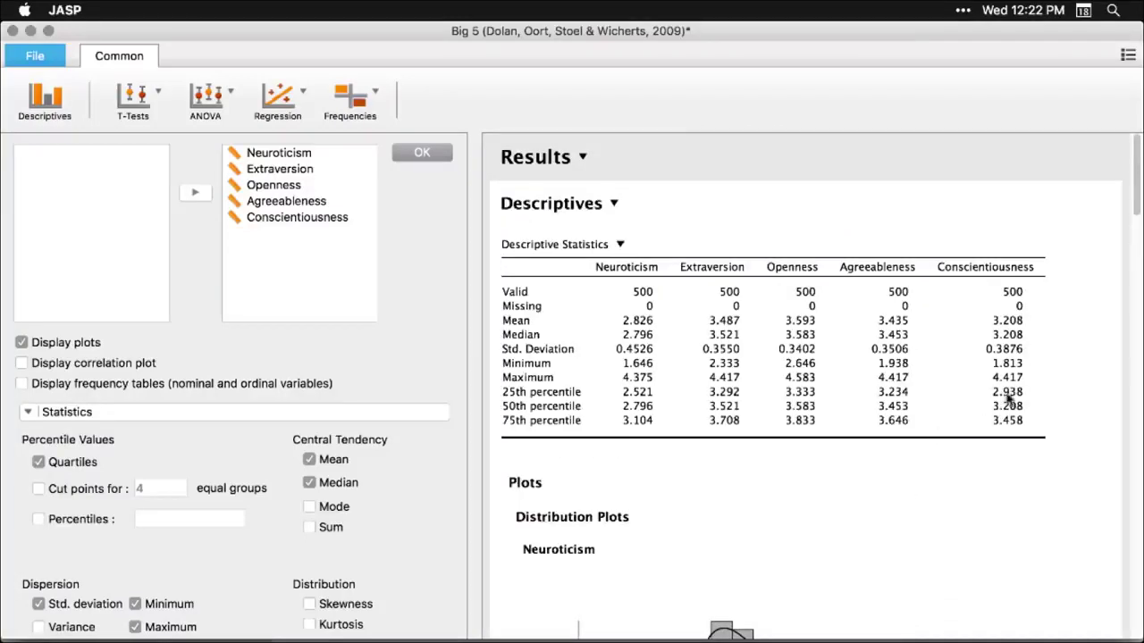
{"action": "scroll", "coordinate": [787, 570], "scroll_direction": "down", "scroll_amount": 5}
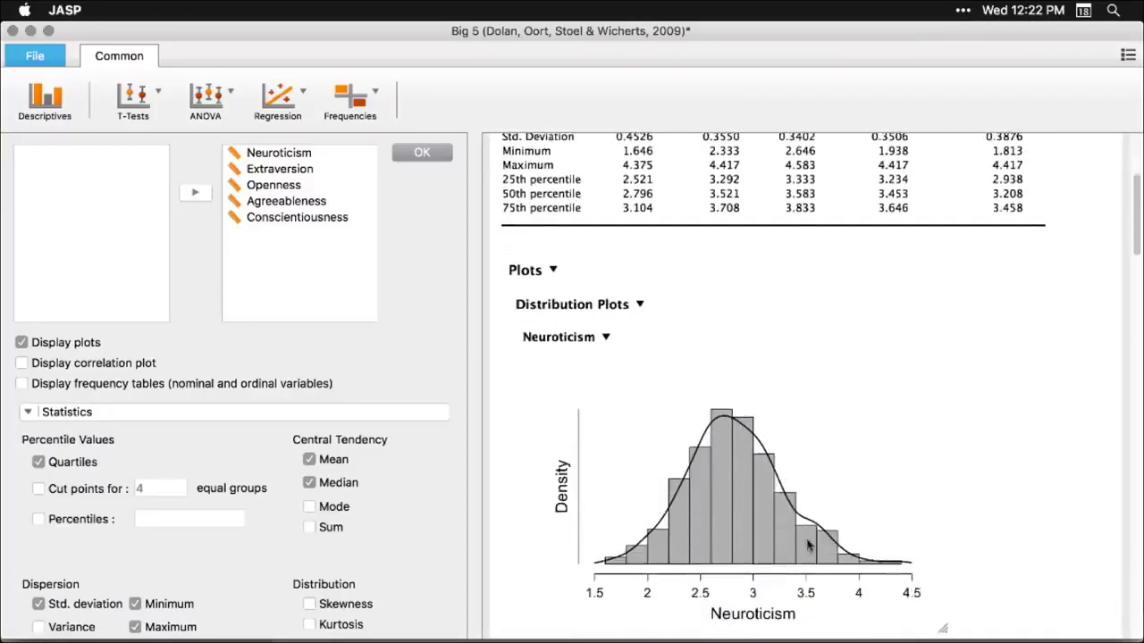
- Resize the distribution plots, shrinking them to thumbnails and enlarging them again to a medium size
{"action": "left_click_drag", "start_coordinate": [943, 628], "coordinate": [643, 447]}
{"action": "scroll", "coordinate": [939, 521], "scroll_direction": "down", "scroll_amount": 5}
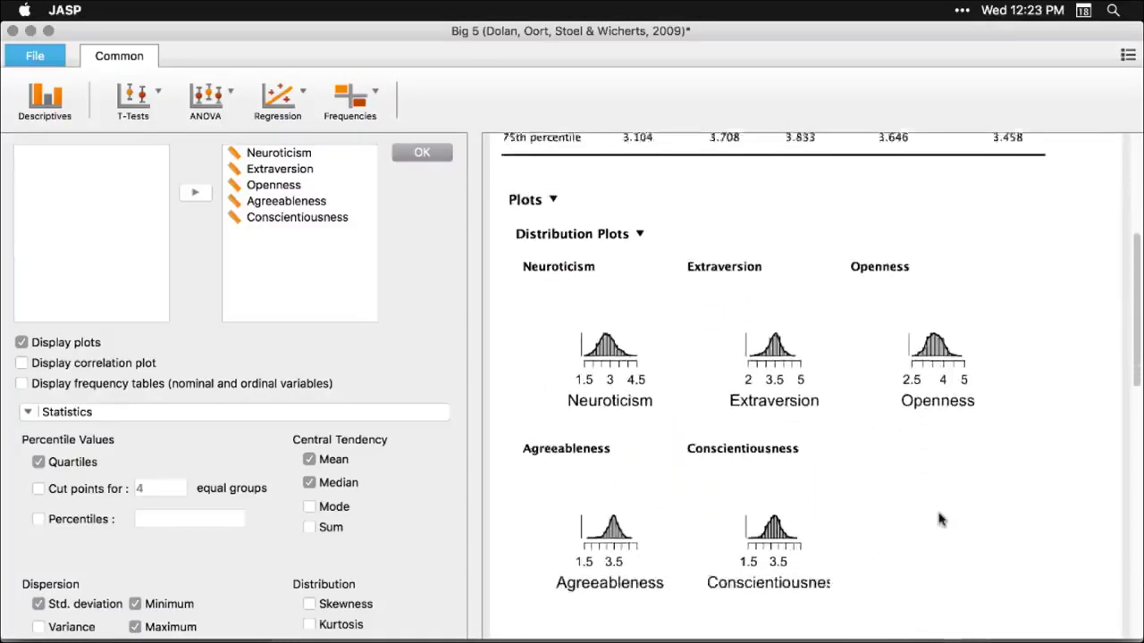
{"action": "mouse_move", "coordinate": [815, 426]}
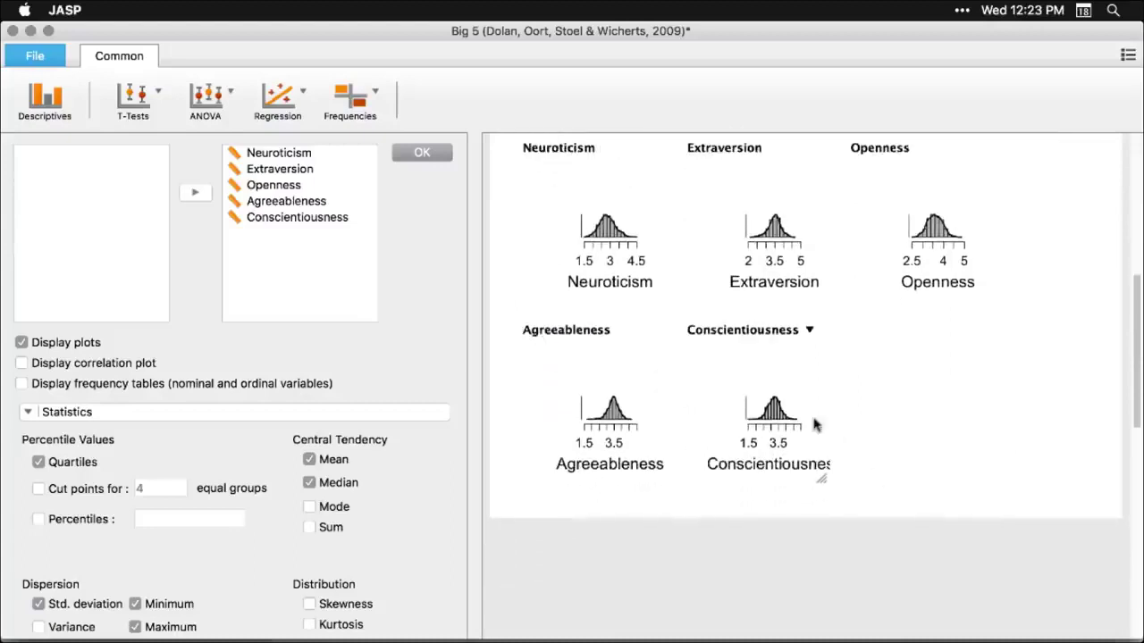
{"action": "scroll", "coordinate": [815, 425], "scroll_direction": "up", "scroll_amount": 3}
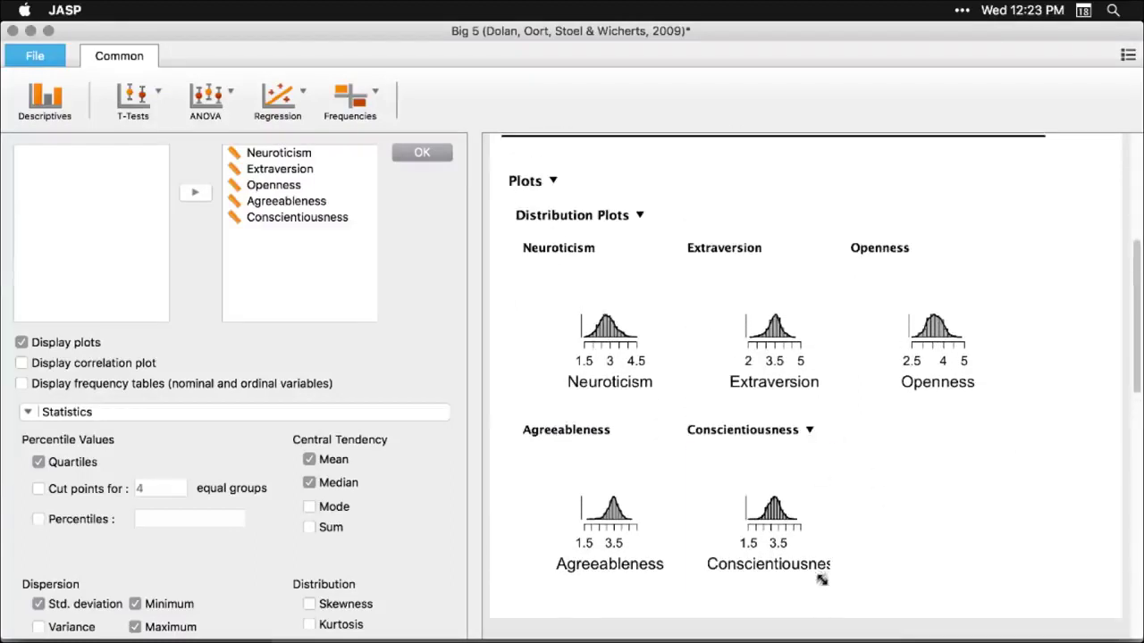
{"action": "left_click_drag", "start_coordinate": [822, 580], "coordinate": [953, 599]}
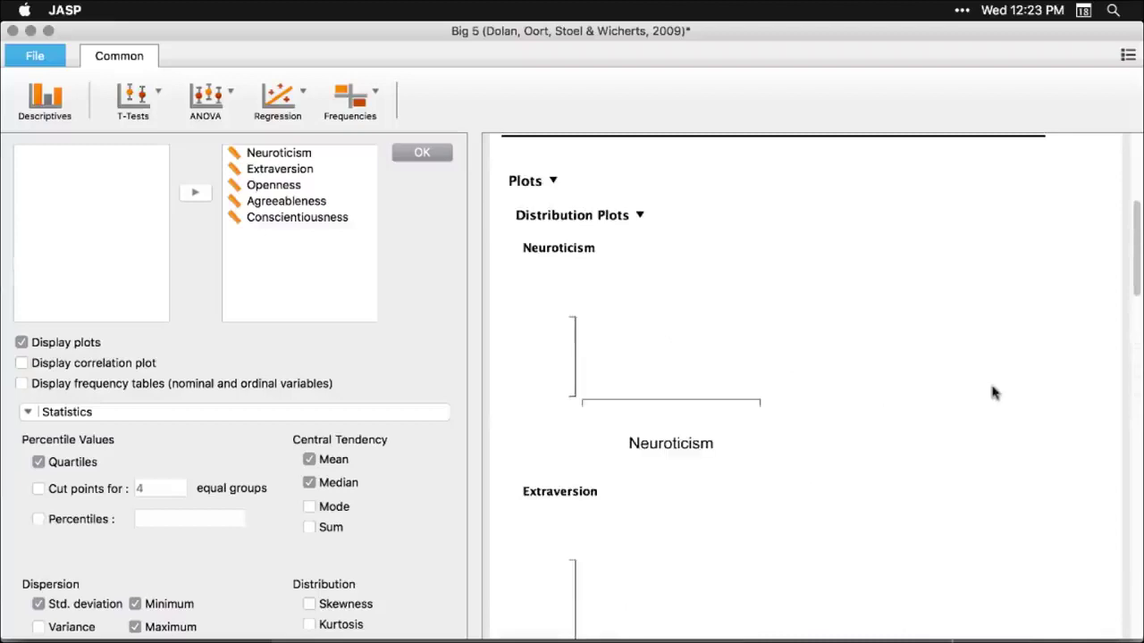
{"action": "scroll", "coordinate": [993, 393], "scroll_direction": "down", "scroll_amount": 10}
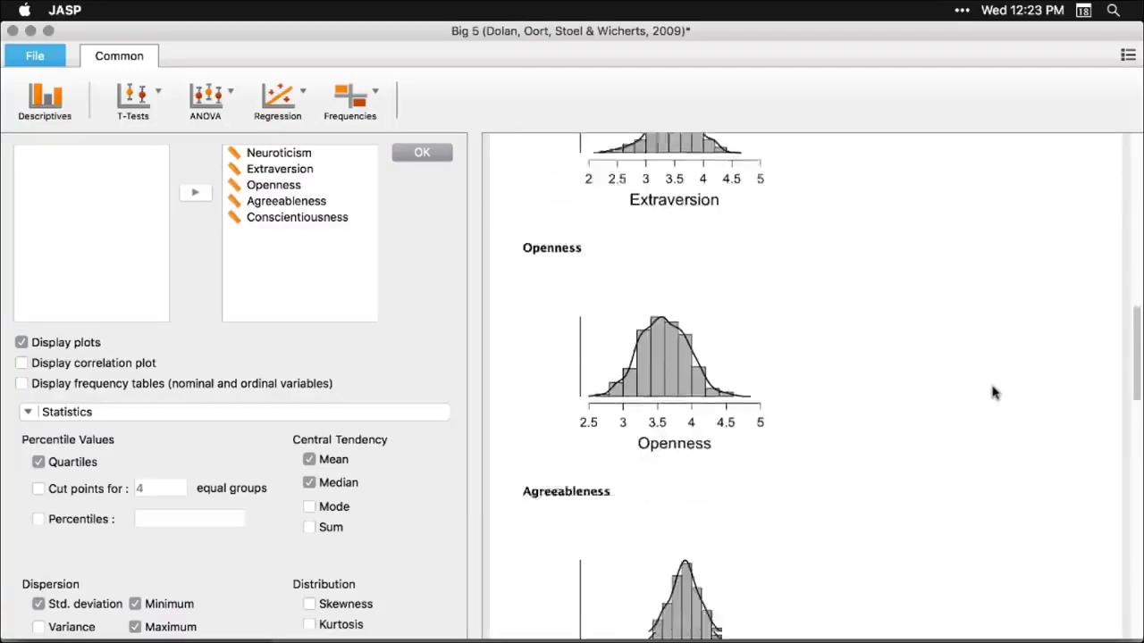
- Collapse the Distribution Plots section in the results and close the Descriptives options to return to the data view
{"action": "scroll", "coordinate": [994, 393], "scroll_direction": "up", "scroll_amount": 15}
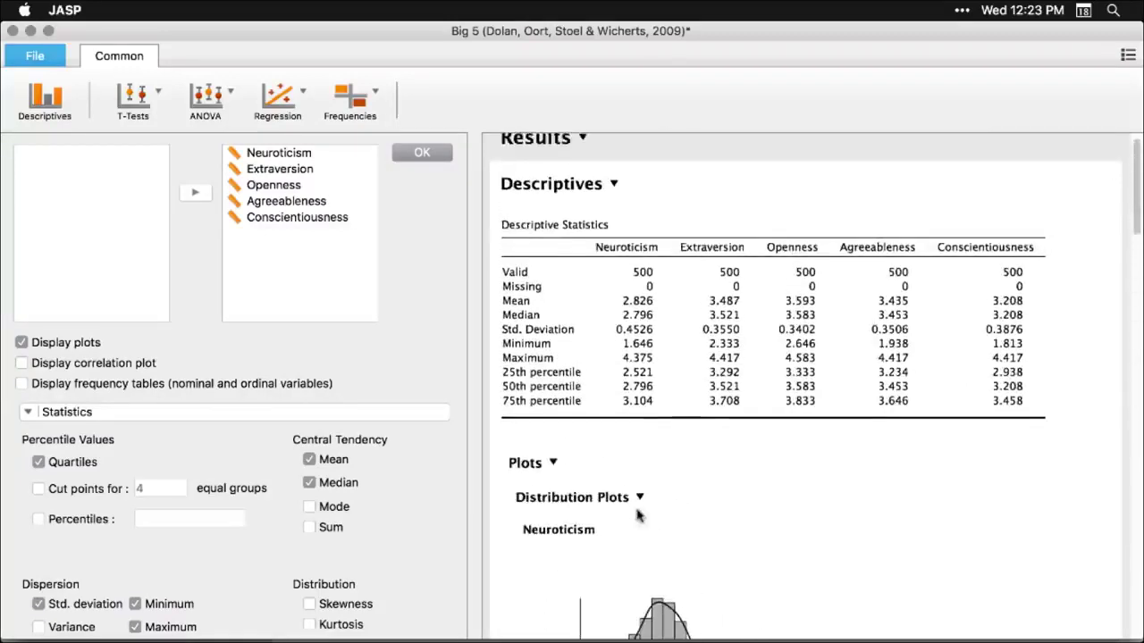
{"action": "left_click", "coordinate": [638, 505]}
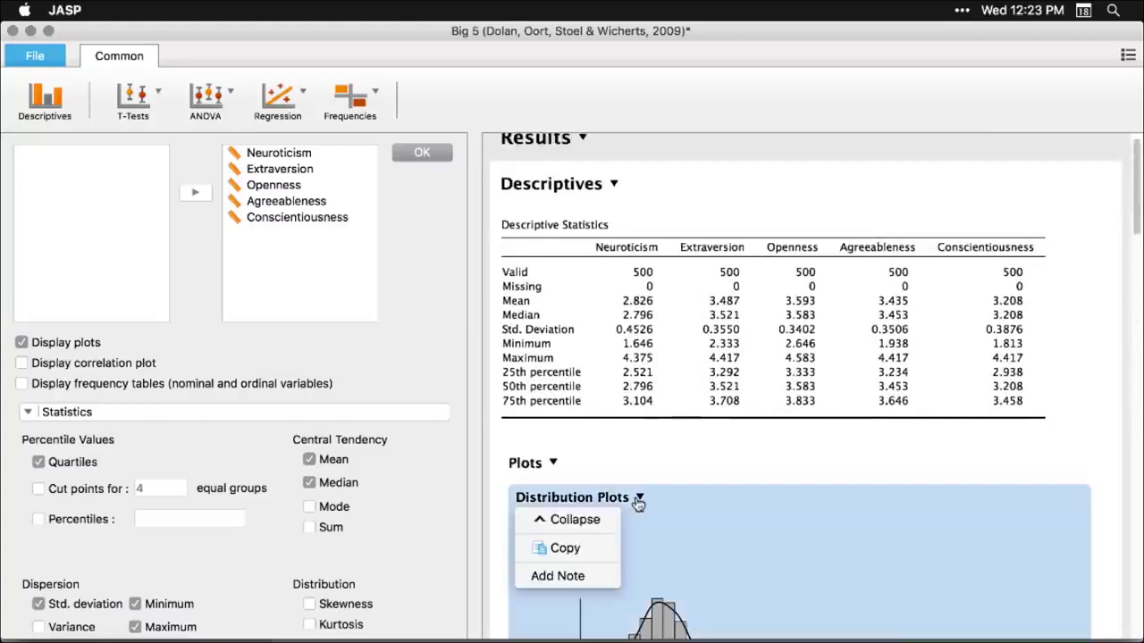
{"action": "left_click", "coordinate": [572, 520]}
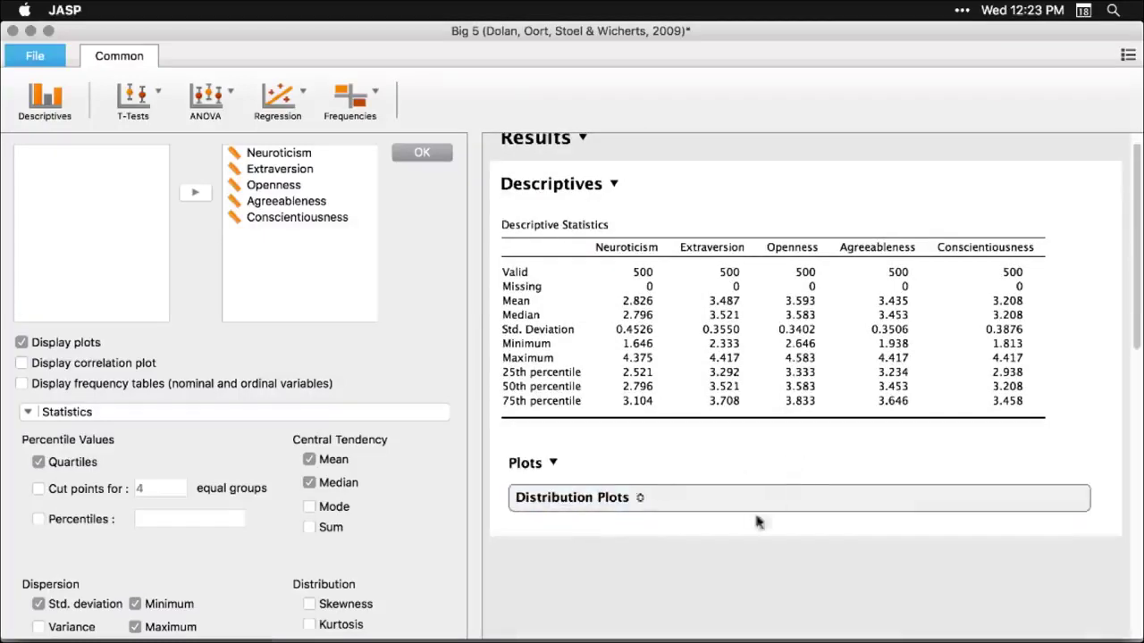
{"action": "left_click", "coordinate": [716, 588]}
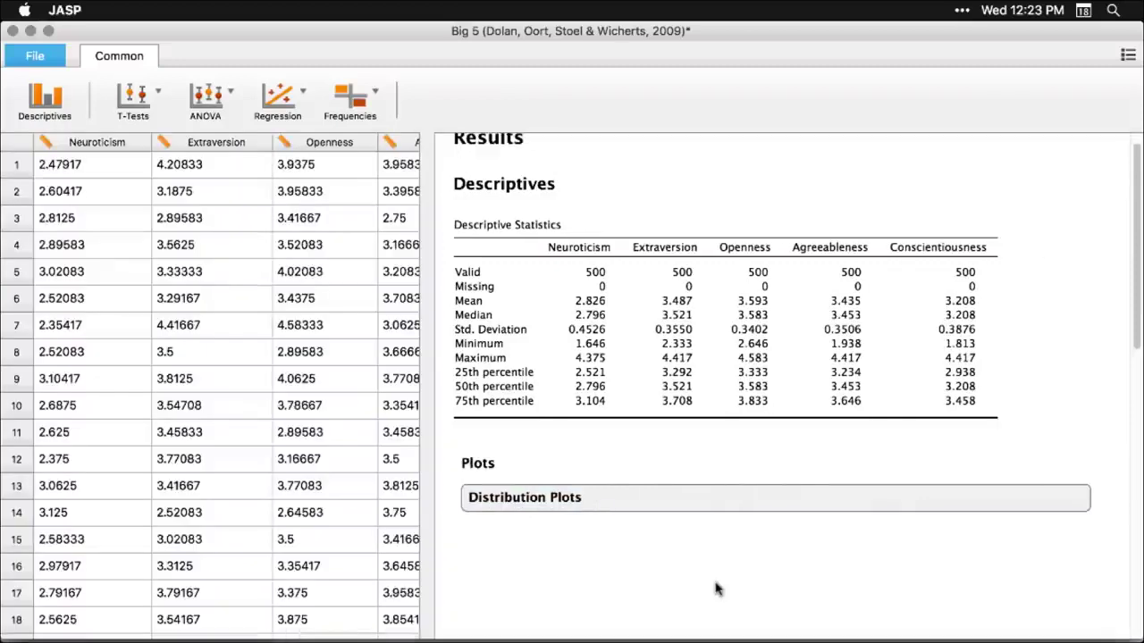
{"action": "scroll", "coordinate": [734, 500], "scroll_direction": "up", "scroll_amount": 1}
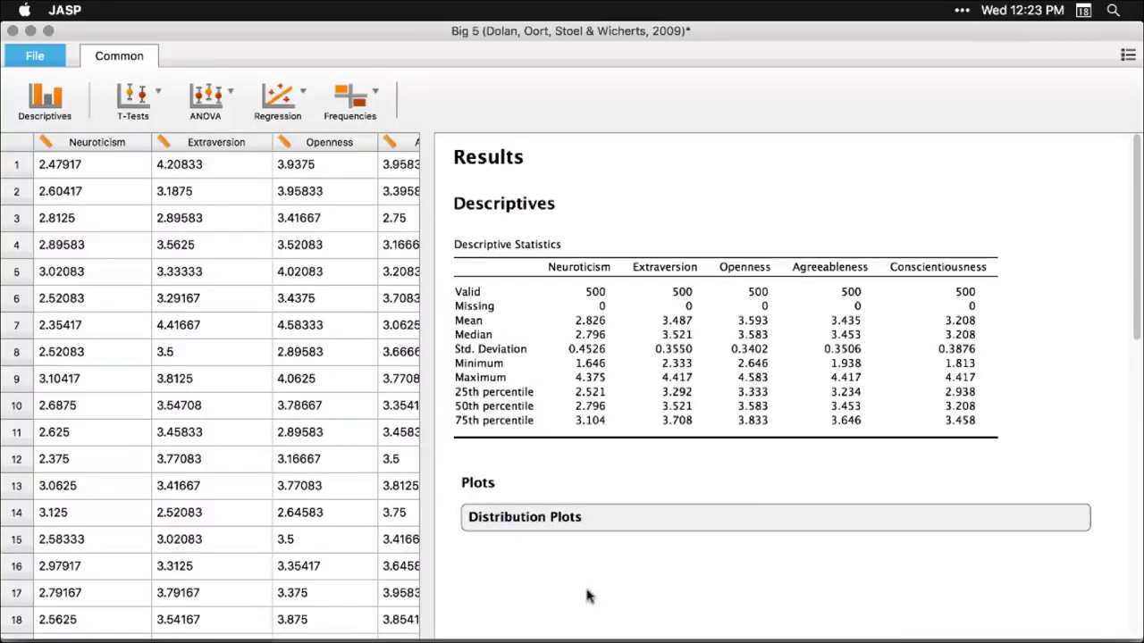
- Reopen the Descriptives analysis, add skewness and kurtosis to the table, and close its options
{"action": "left_click", "coordinate": [672, 337]}
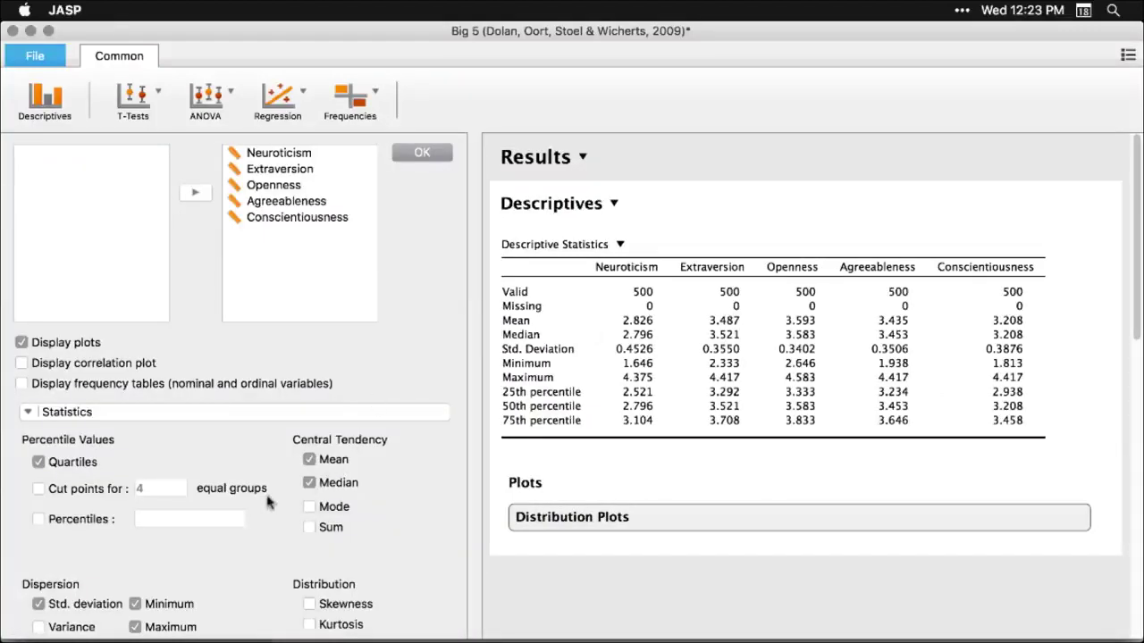
{"action": "scroll", "coordinate": [298, 542], "scroll_direction": "down", "scroll_amount": 2}
{"action": "left_click", "coordinate": [310, 560]}
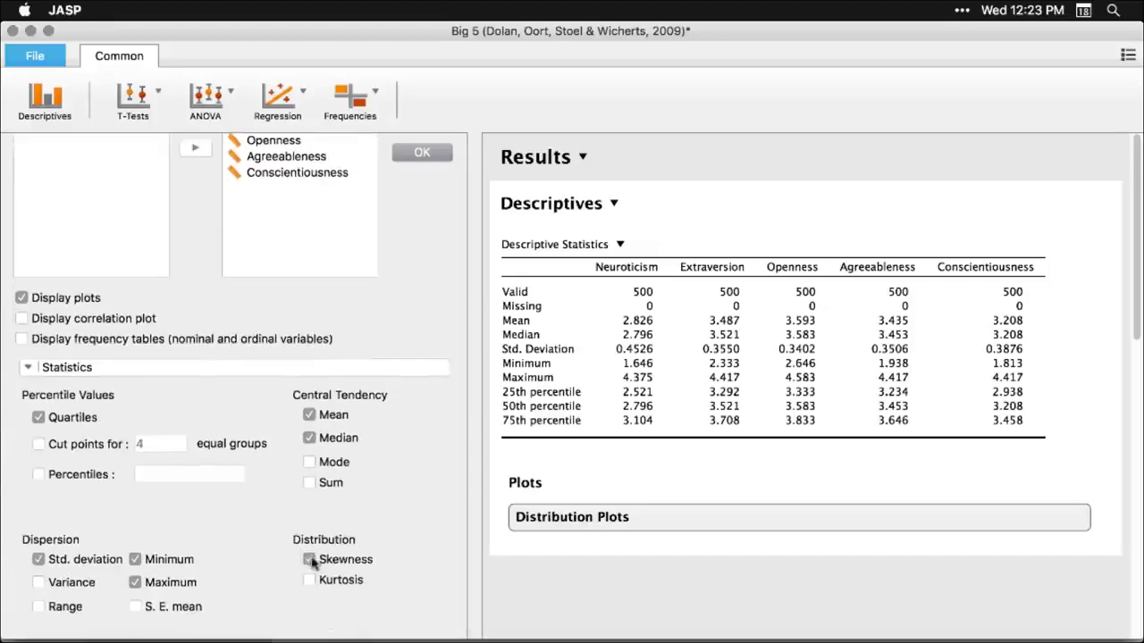
{"action": "left_click", "coordinate": [309, 580]}
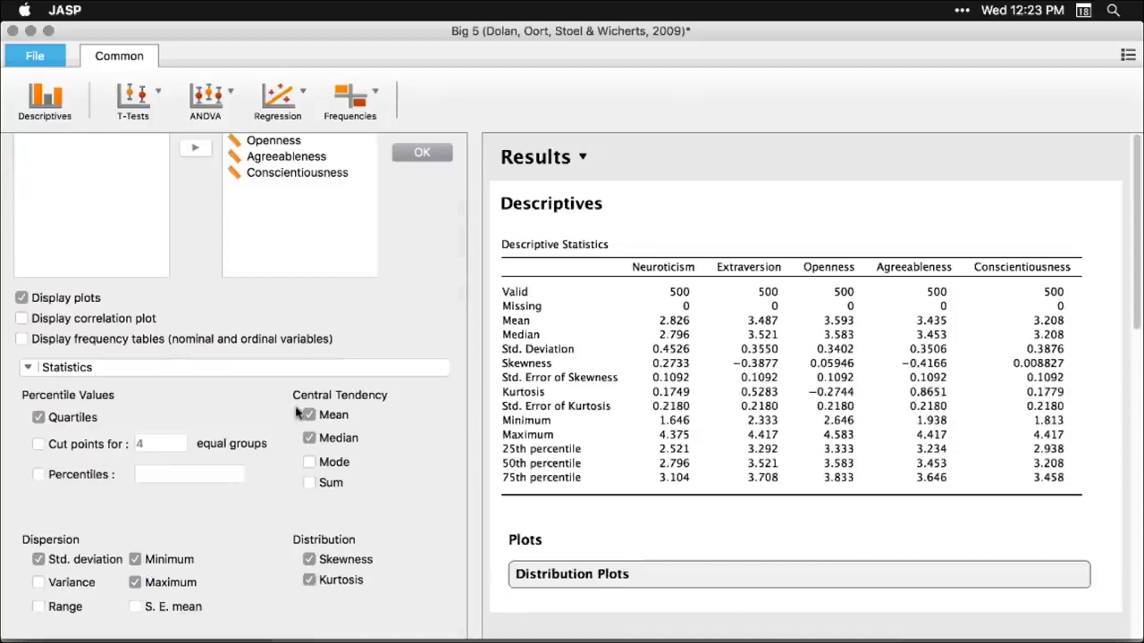
{"action": "left_click", "coordinate": [831, 161]}
- Expand the collapsed Distribution Plots section in the results
{"action": "scroll", "coordinate": [806, 378], "scroll_direction": "down", "scroll_amount": 5}
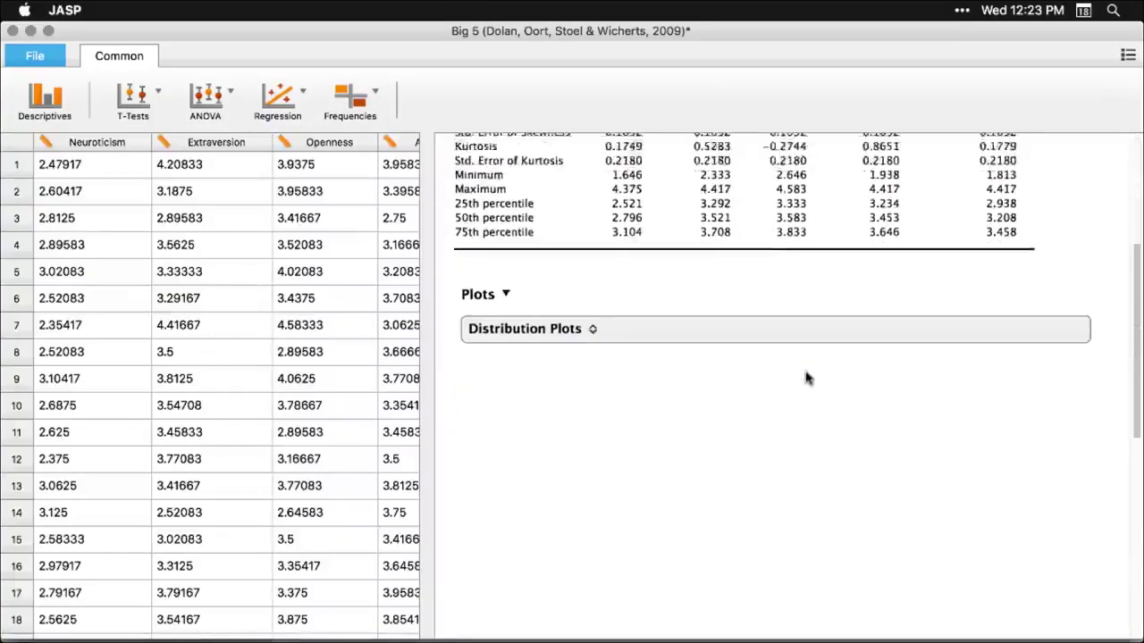
{"action": "scroll", "coordinate": [806, 379], "scroll_direction": "down", "scroll_amount": 1}
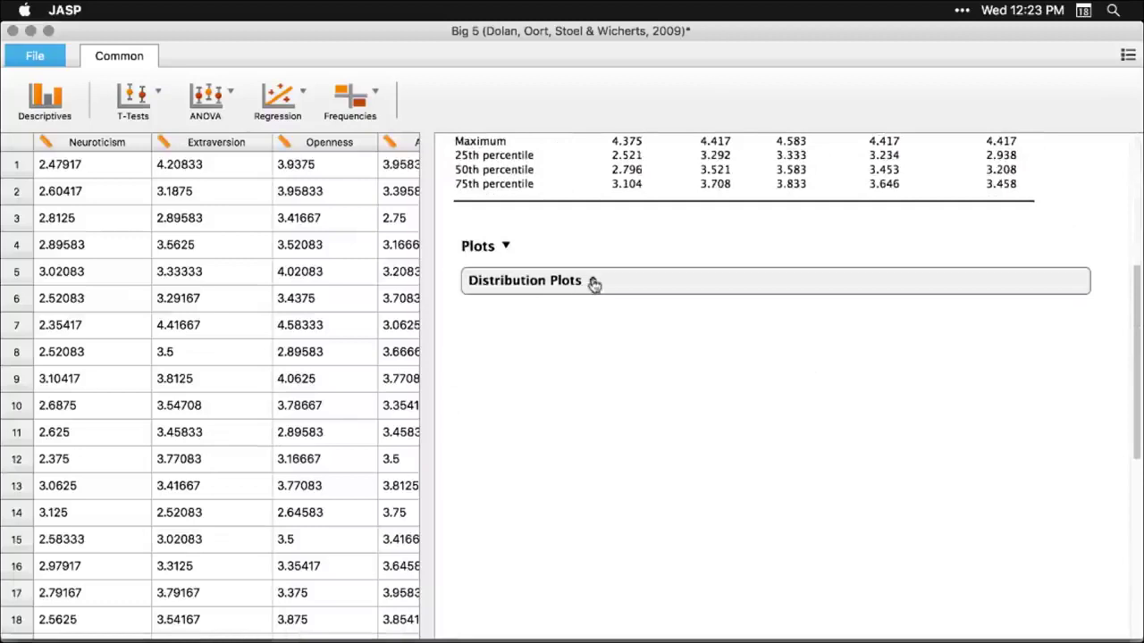
{"action": "left_click", "coordinate": [595, 284]}
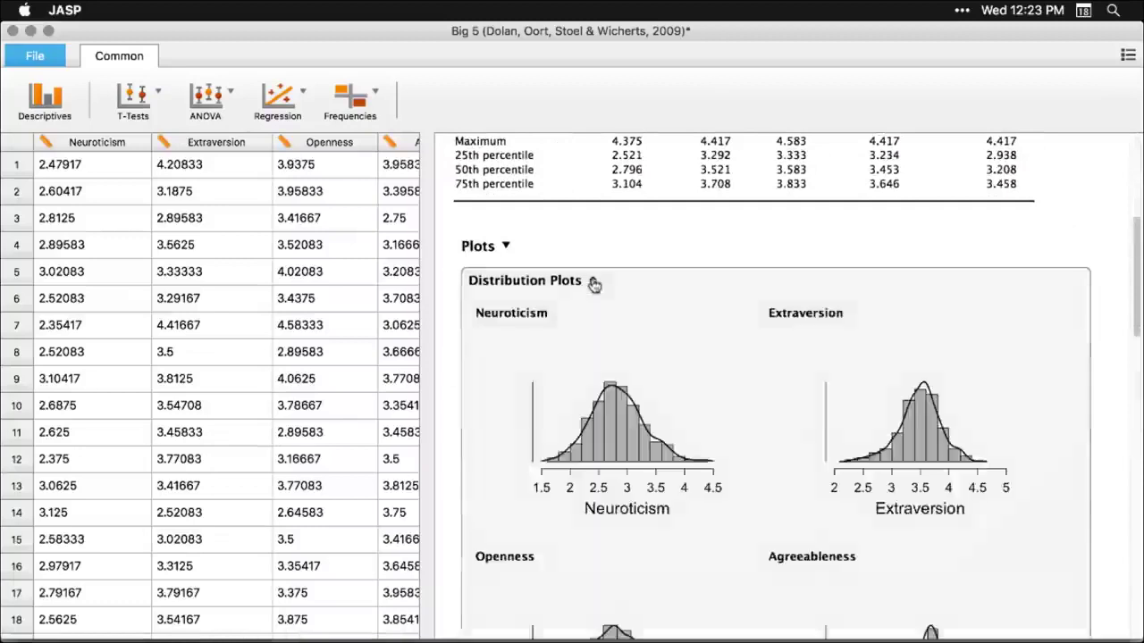
- Reopen the Descriptives analysis options from its results
{"action": "left_click", "coordinate": [605, 422]}
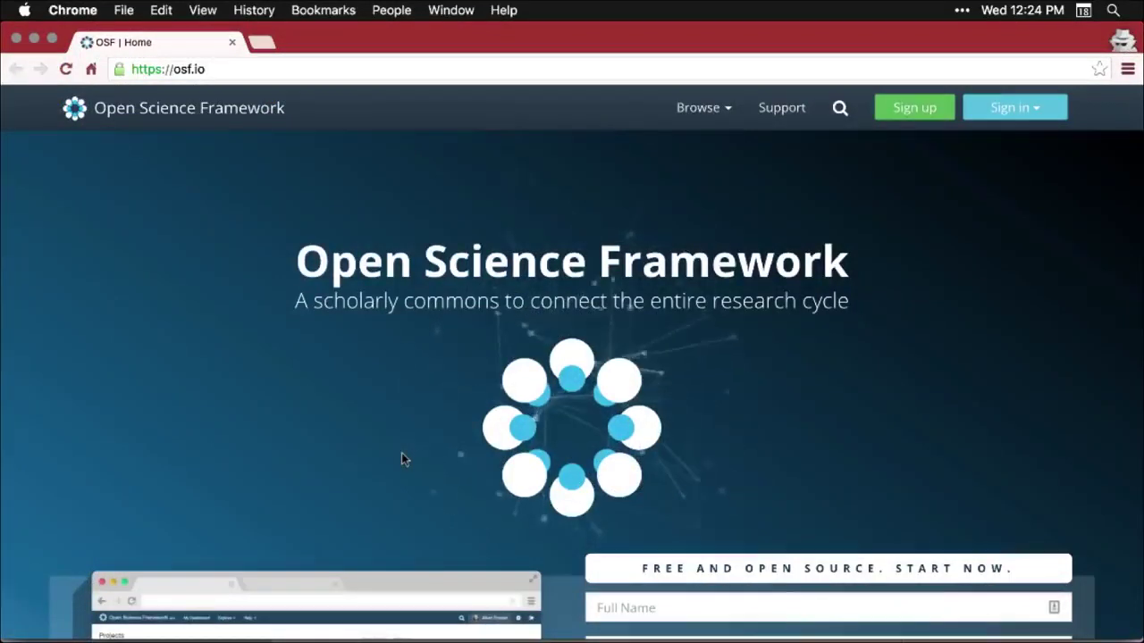
- Switch to Chrome and review the Open Science Framework homepage, from the sign-up form and collaboration features to the third-party integrations
{"action": "scroll", "coordinate": [401, 453], "scroll_direction": "down", "scroll_amount": 3}
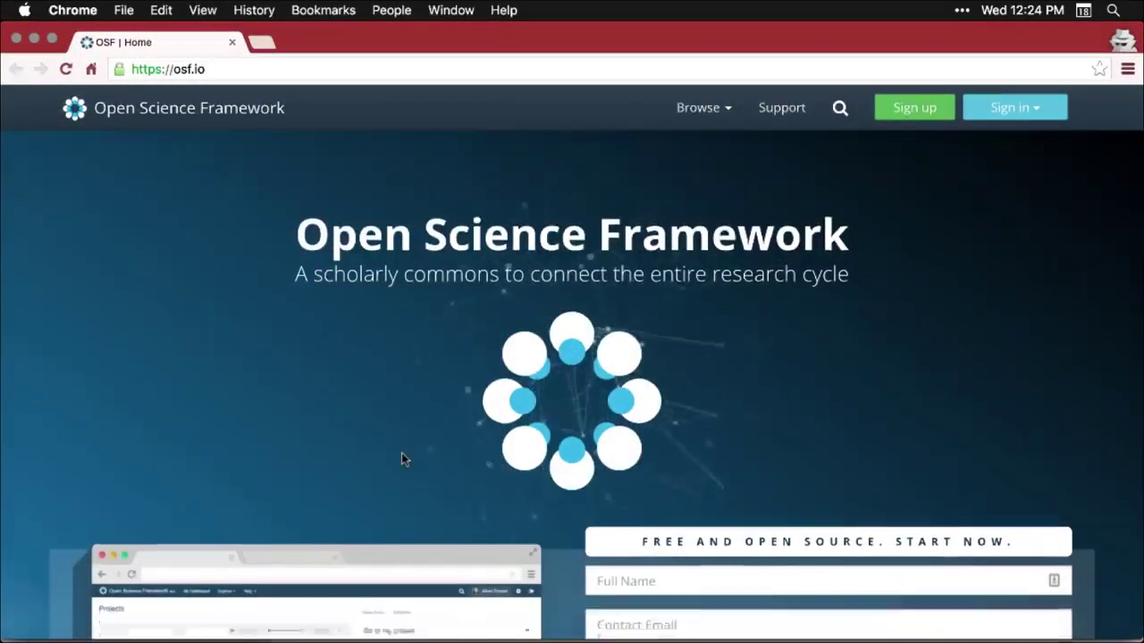
{"action": "scroll", "coordinate": [401, 458], "scroll_direction": "down", "scroll_amount": 3}
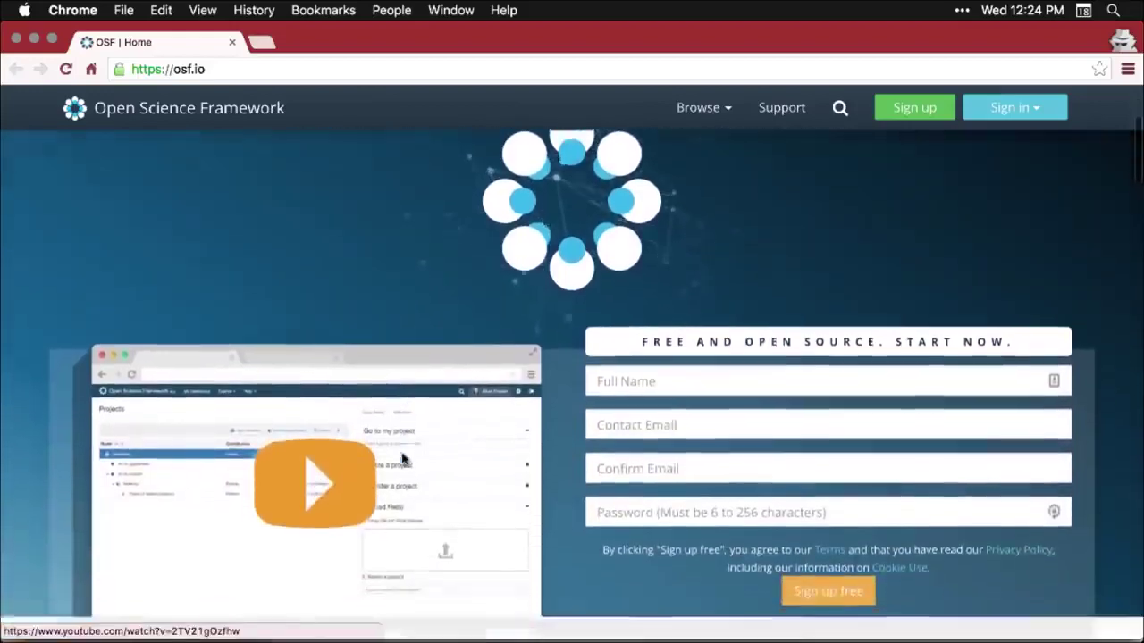
{"action": "scroll", "coordinate": [402, 459], "scroll_direction": "down", "scroll_amount": 1}
{"action": "scroll", "coordinate": [401, 458], "scroll_direction": "down", "scroll_amount": 5}
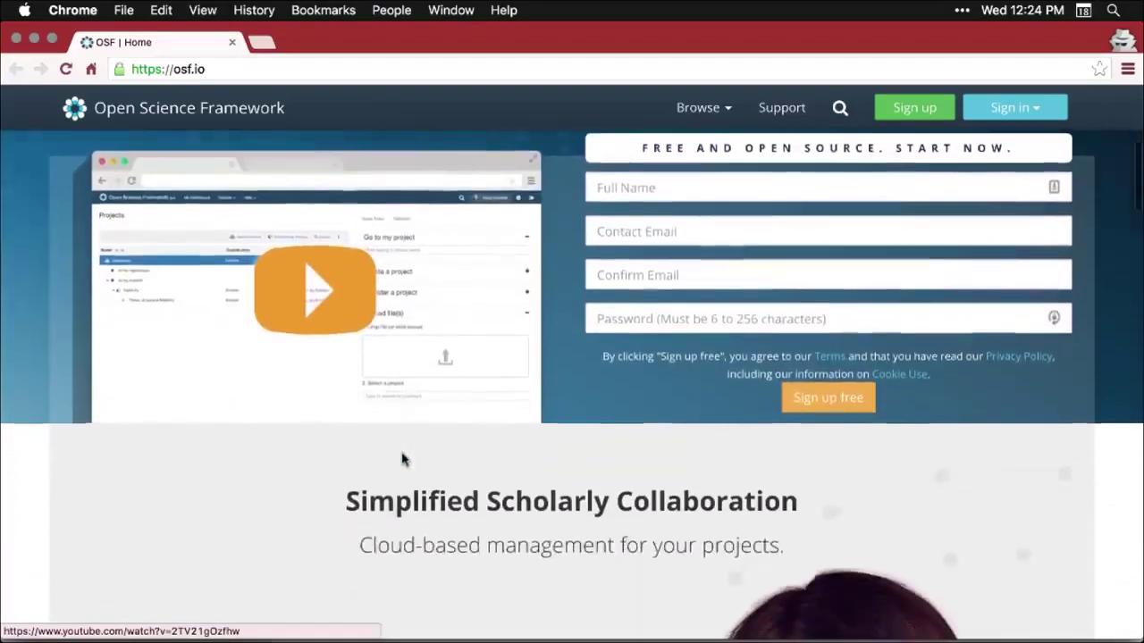
{"action": "scroll", "coordinate": [401, 459], "scroll_direction": "down", "scroll_amount": 6}
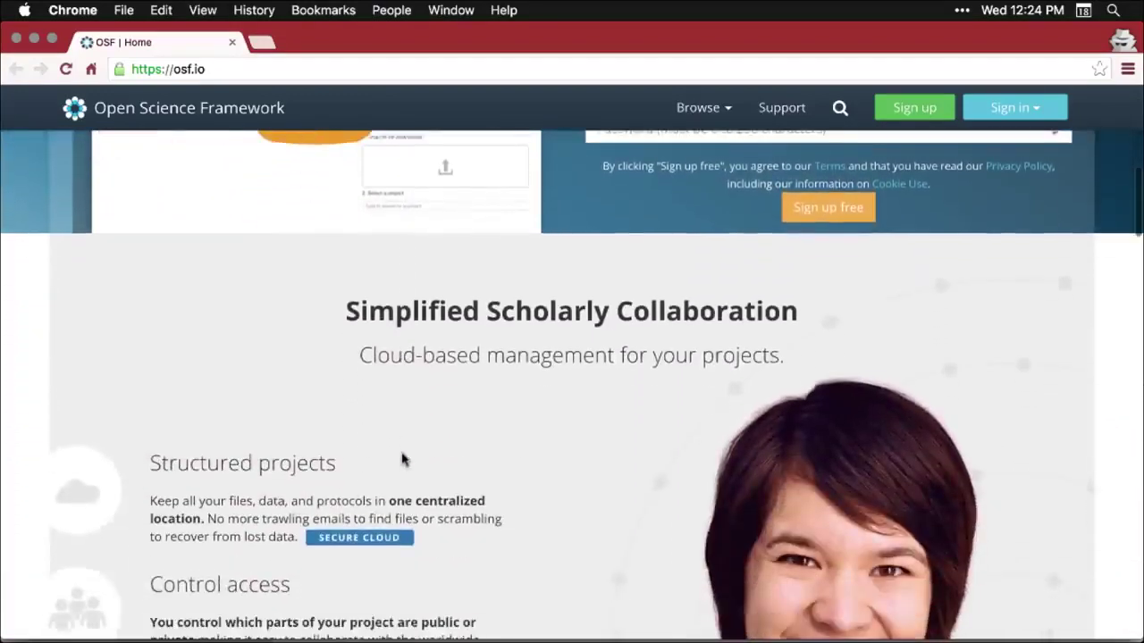
{"action": "scroll", "coordinate": [401, 458], "scroll_direction": "down", "scroll_amount": 7}
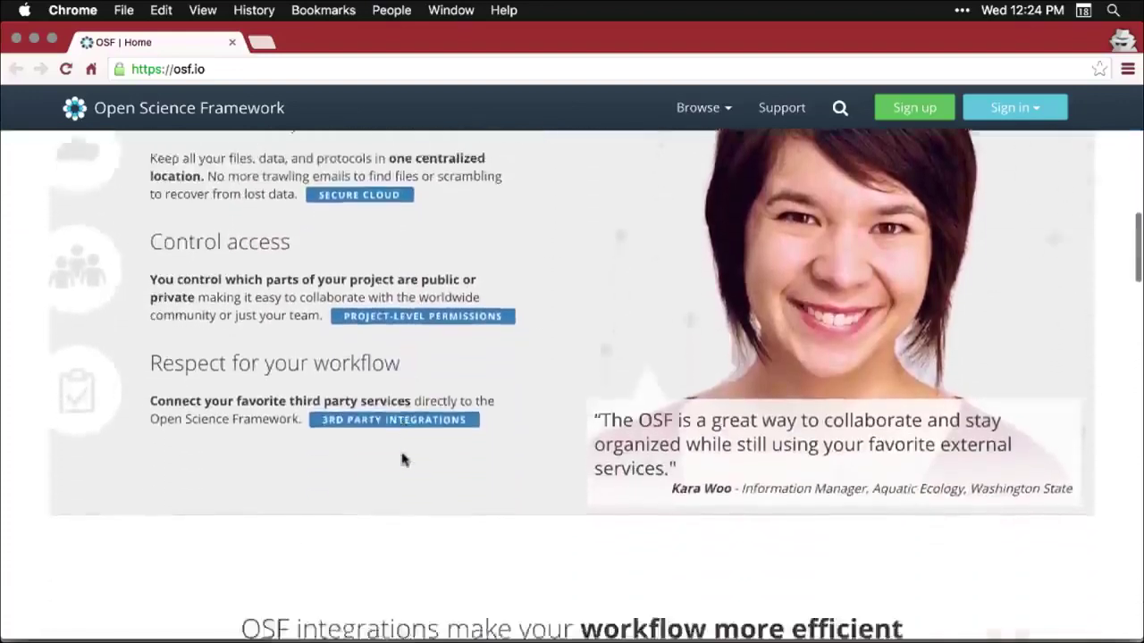
{"action": "scroll", "coordinate": [401, 458], "scroll_direction": "down", "scroll_amount": 2}
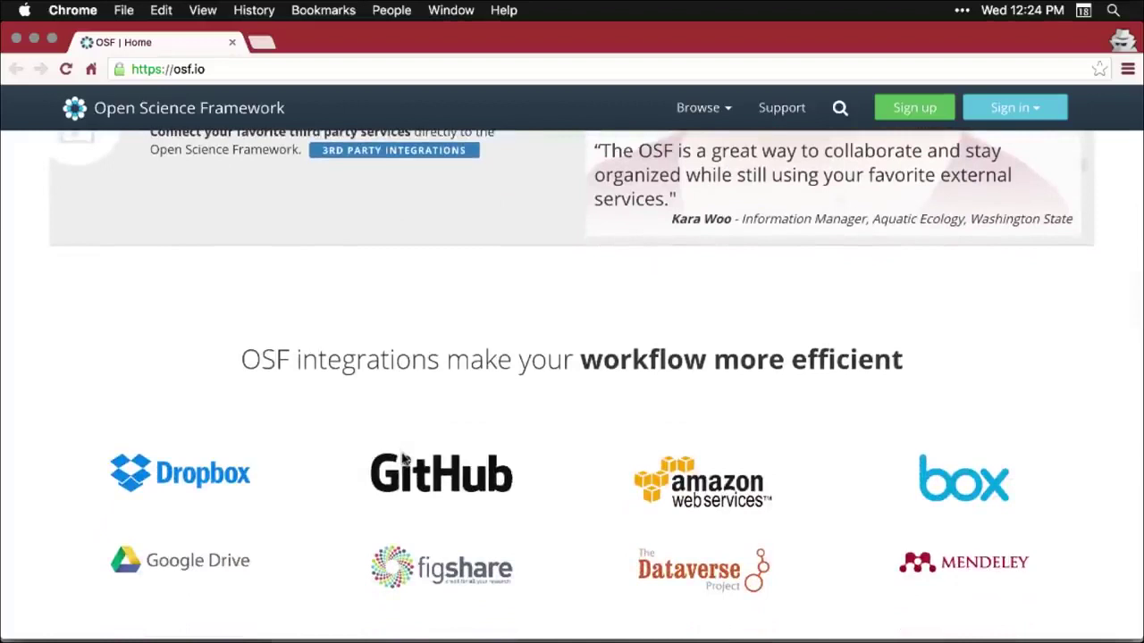
{"action": "scroll", "coordinate": [401, 459], "scroll_direction": "down", "scroll_amount": 3}
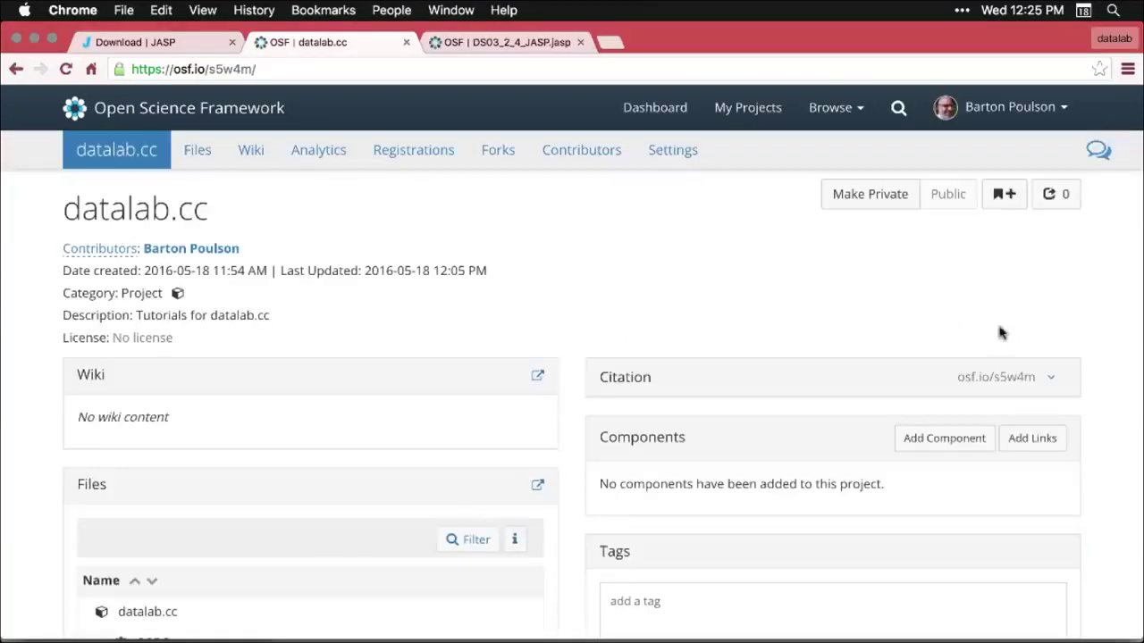
- Examine the datalab.cc project page on the Open Science Framework, including its Files section
{"action": "scroll", "coordinate": [1072, 340], "scroll_direction": "down", "scroll_amount": 4}
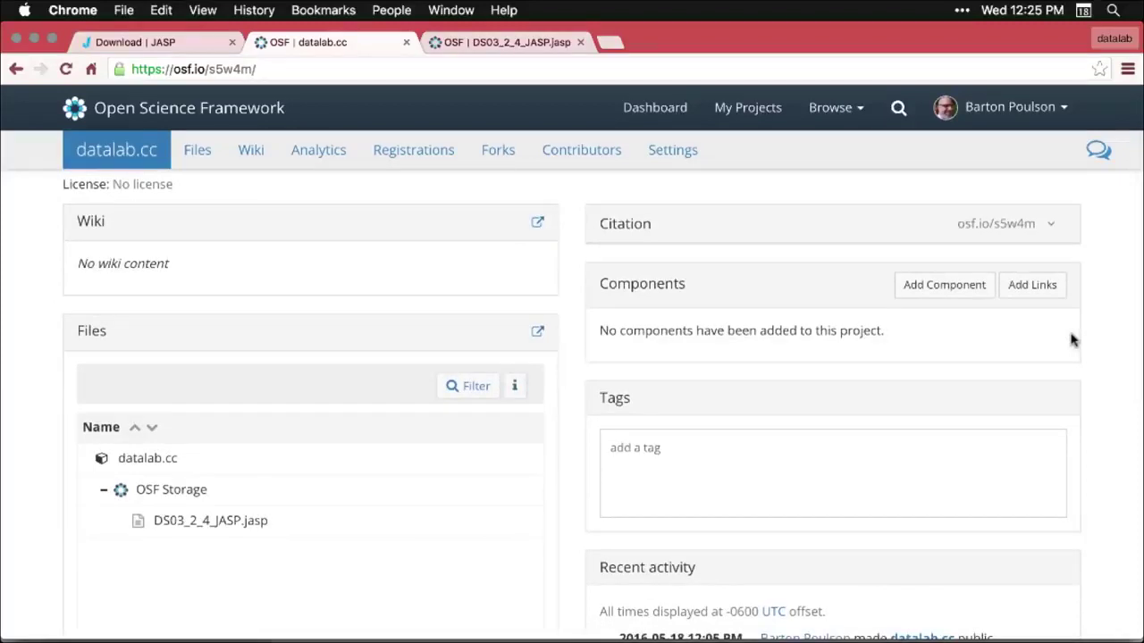
{"action": "scroll", "coordinate": [1072, 340], "scroll_direction": "down", "scroll_amount": 2}
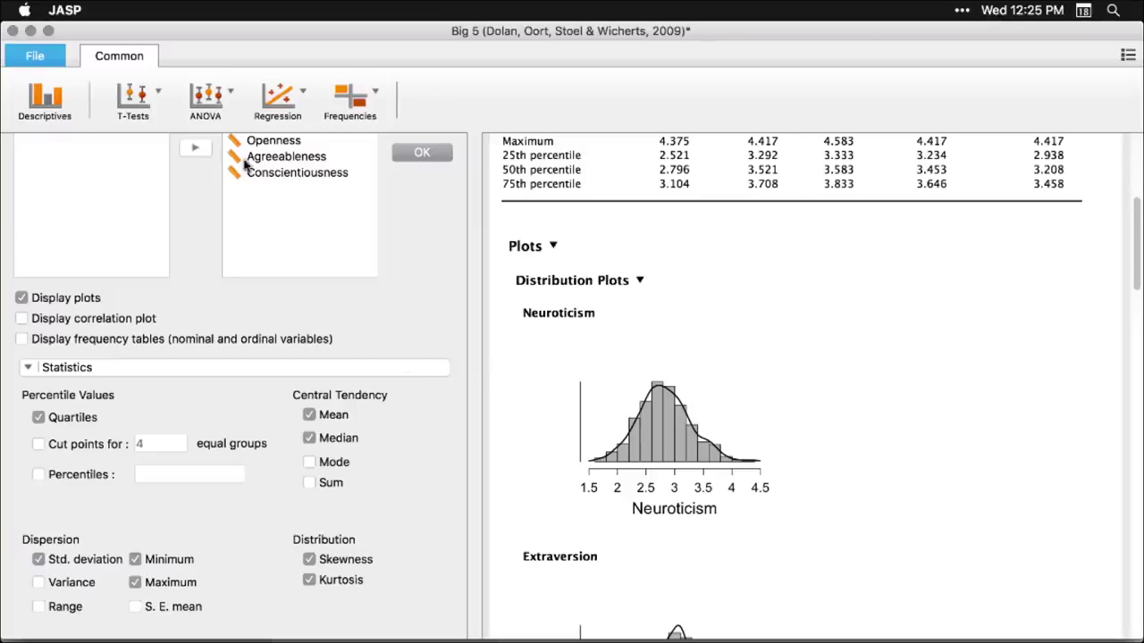
- Switch back to JASP and open the saved file DS03_2_4_JASP.jasp from the computer's Desktop folder
{"action": "left_click", "coordinate": [35, 56]}
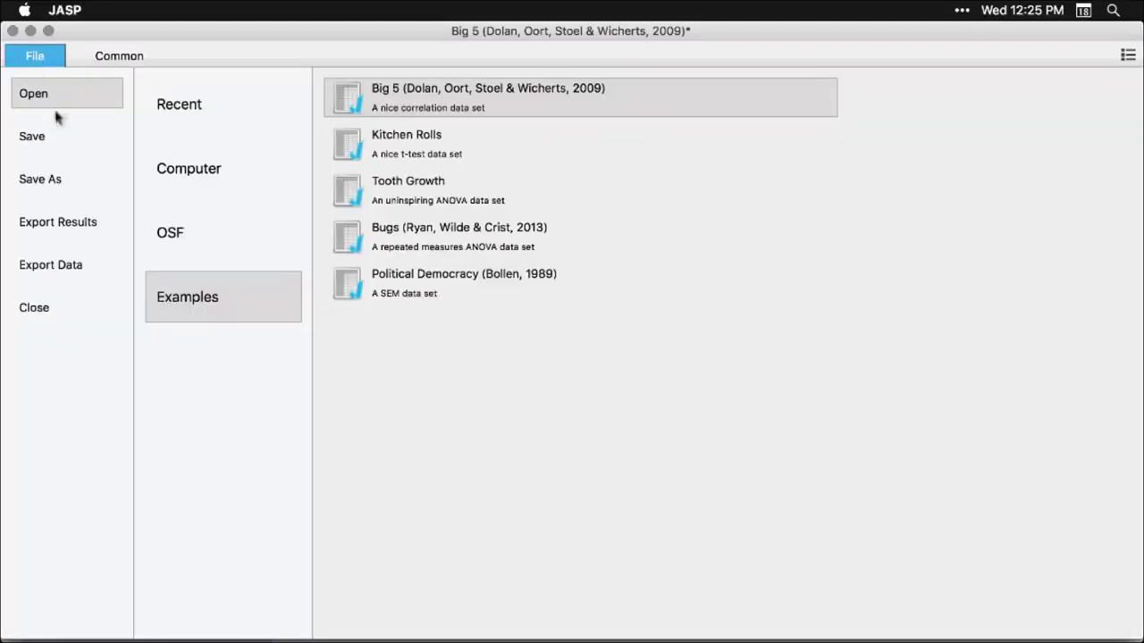
{"action": "left_click", "coordinate": [189, 177]}
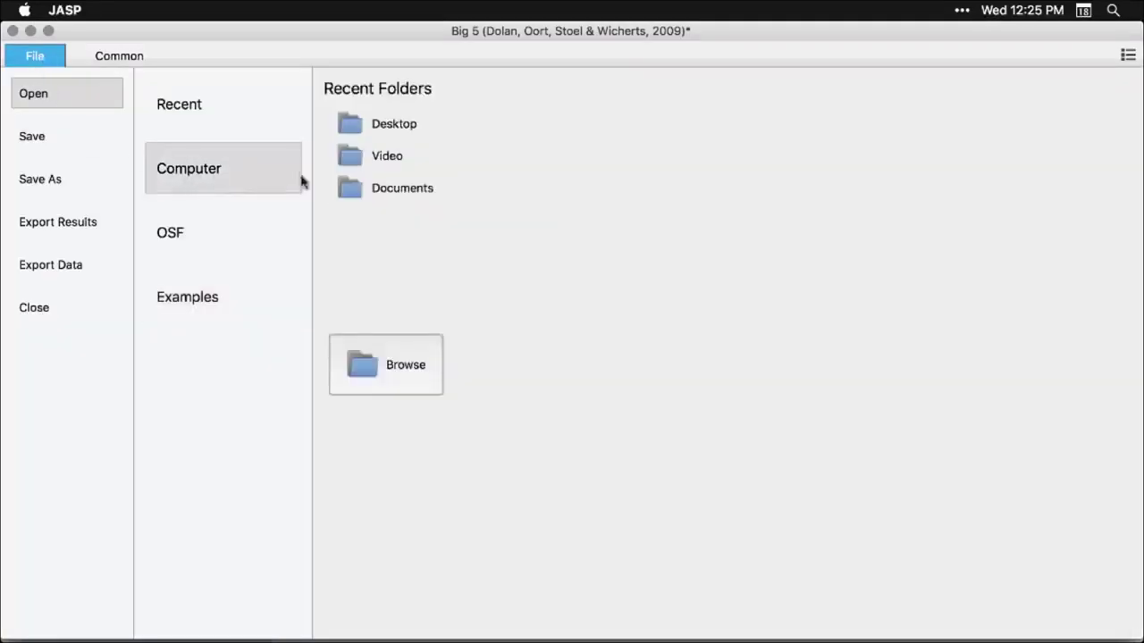
{"action": "left_click", "coordinate": [392, 196]}
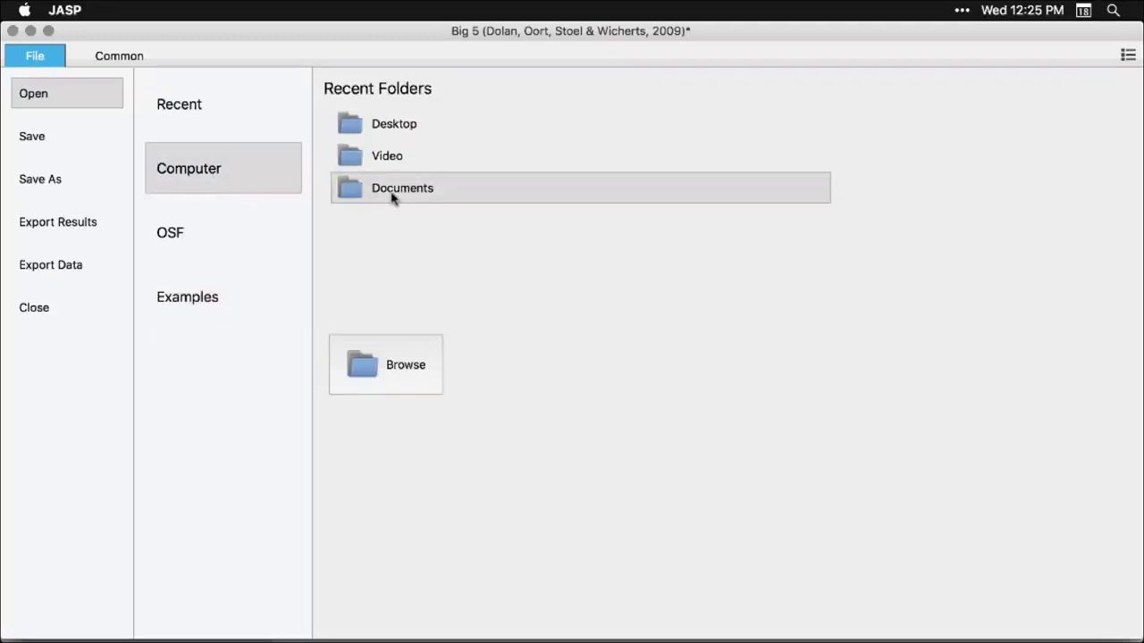
{"action": "left_click", "coordinate": [377, 131]}
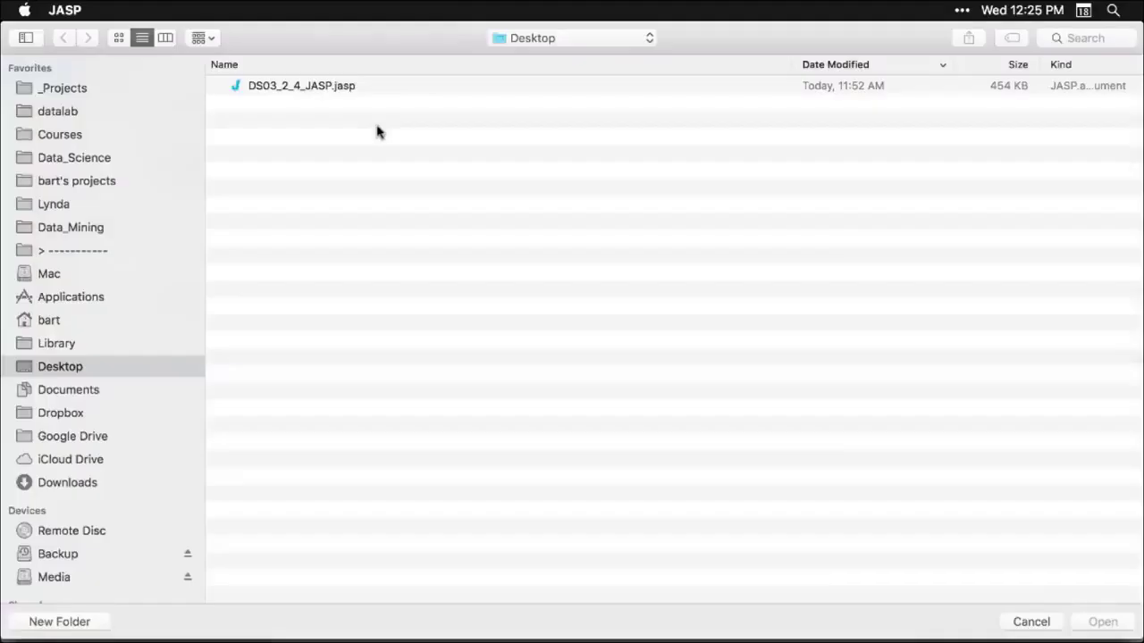
{"action": "left_click", "coordinate": [320, 88]}
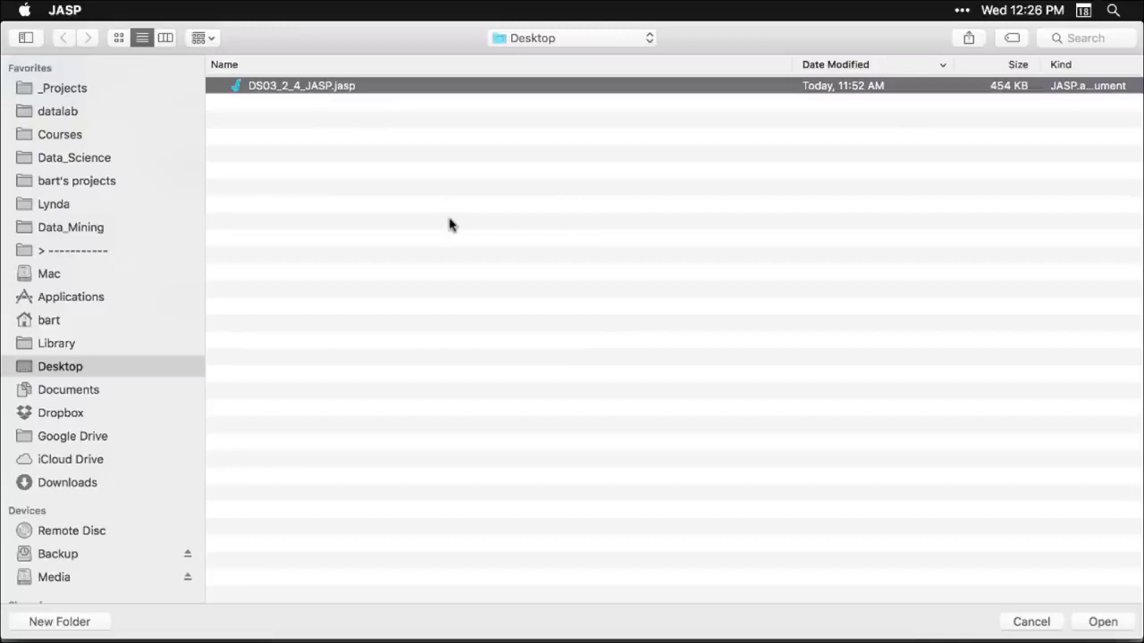
{"action": "double_click", "coordinate": [328, 89]}
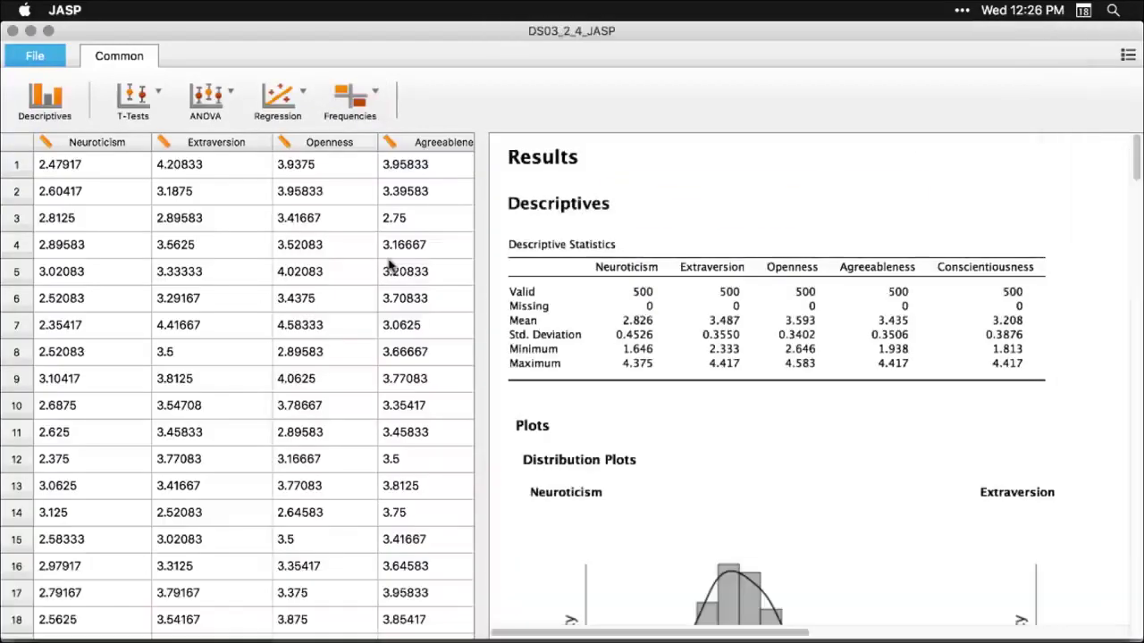
- Examine the saved results from the descriptives table and distribution plots through the correlation plot to the Linear Regression tables
{"action": "scroll", "coordinate": [686, 411], "scroll_direction": "down", "scroll_amount": 5}
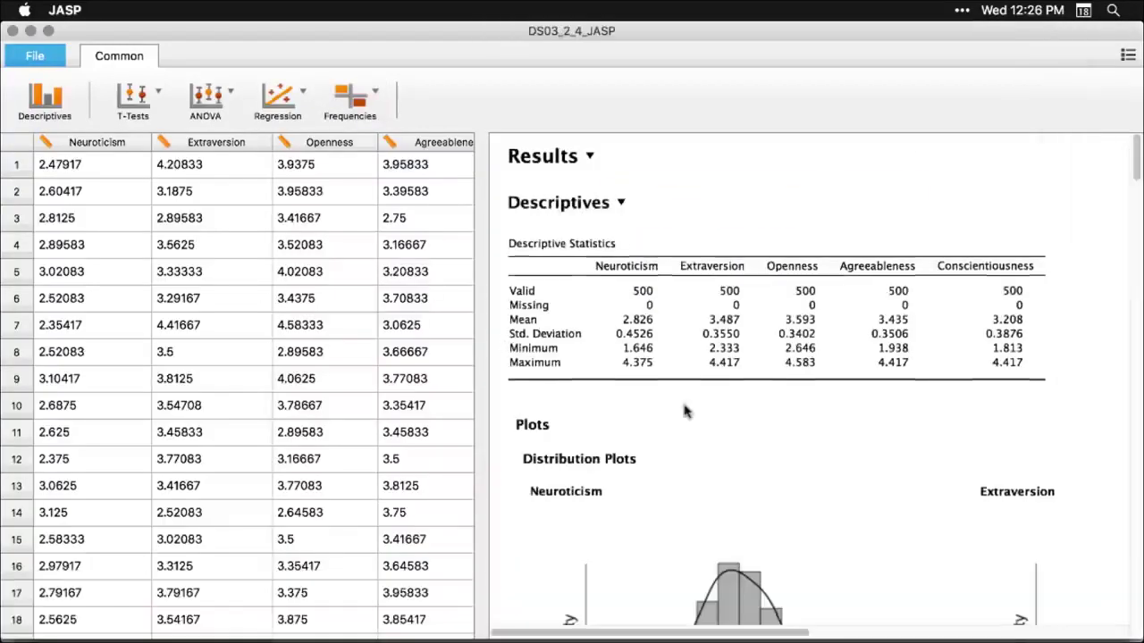
{"action": "scroll", "coordinate": [686, 411], "scroll_direction": "down", "scroll_amount": 10}
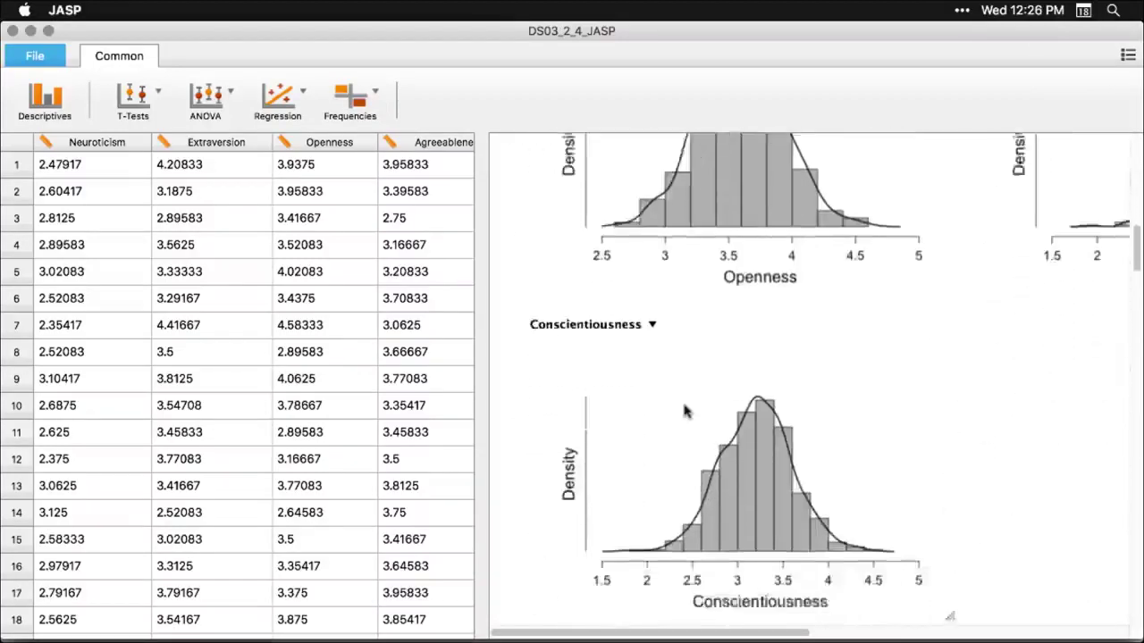
{"action": "scroll", "coordinate": [684, 409], "scroll_direction": "down", "scroll_amount": 8}
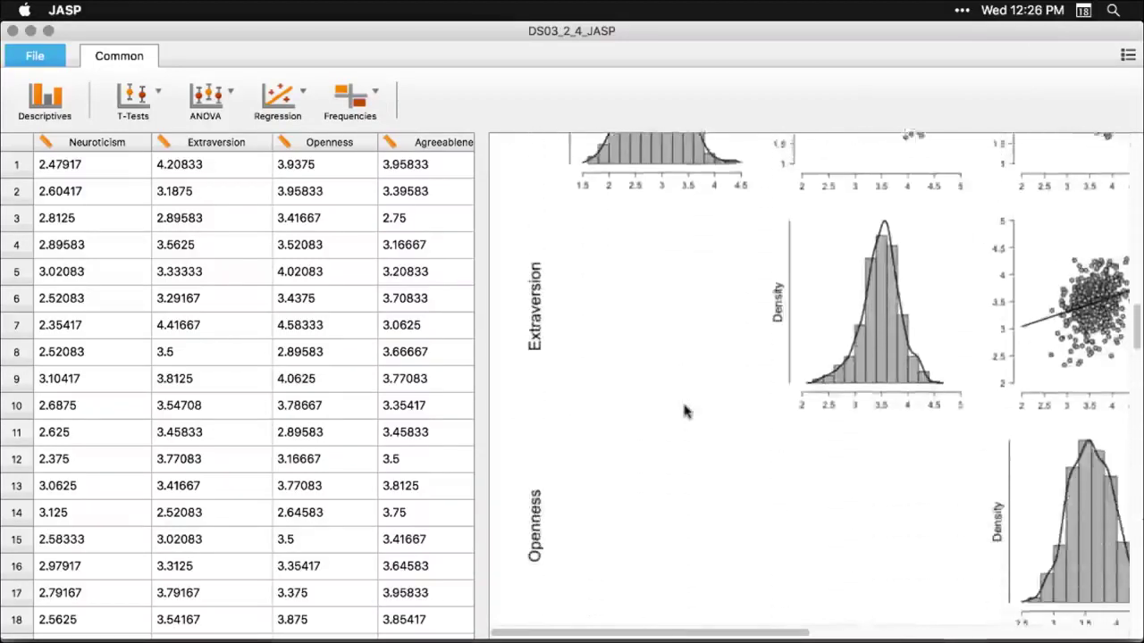
{"action": "scroll", "coordinate": [684, 411], "scroll_direction": "up", "scroll_amount": 4}
{"action": "scroll", "coordinate": [684, 411], "scroll_direction": "right", "scroll_amount": 6}
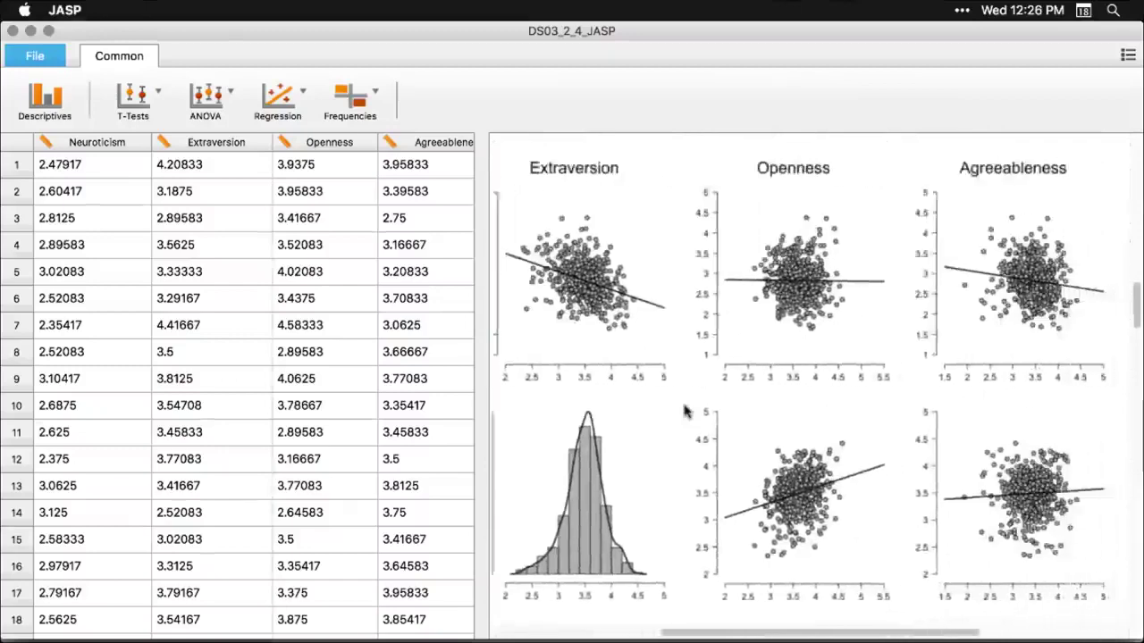
{"action": "scroll", "coordinate": [686, 411], "scroll_direction": "down", "scroll_amount": 4}
{"action": "scroll", "coordinate": [685, 411], "scroll_direction": "left", "scroll_amount": 5}
{"action": "scroll", "coordinate": [684, 412], "scroll_direction": "down", "scroll_amount": 10}
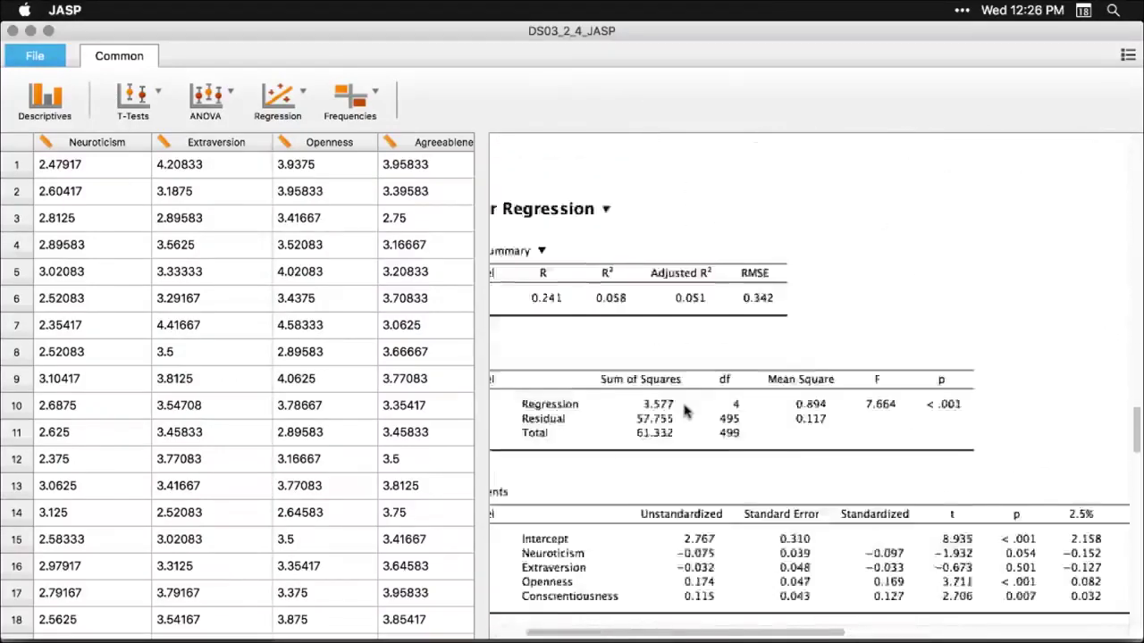
{"action": "scroll", "coordinate": [685, 411], "scroll_direction": "left", "scroll_amount": 2}
{"action": "scroll", "coordinate": [685, 411], "scroll_direction": "down", "scroll_amount": 3}
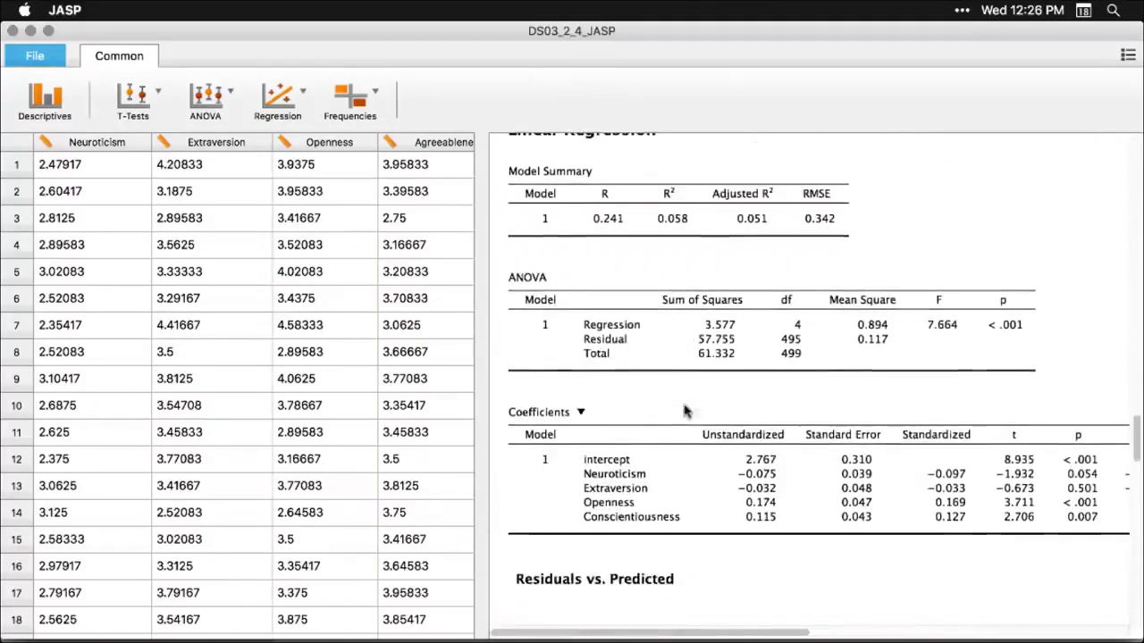
- Open the Linear Regression analysis settings, inspect the expanded Model and Statistics sections, and close the settings again
{"action": "left_click", "coordinate": [706, 320]}
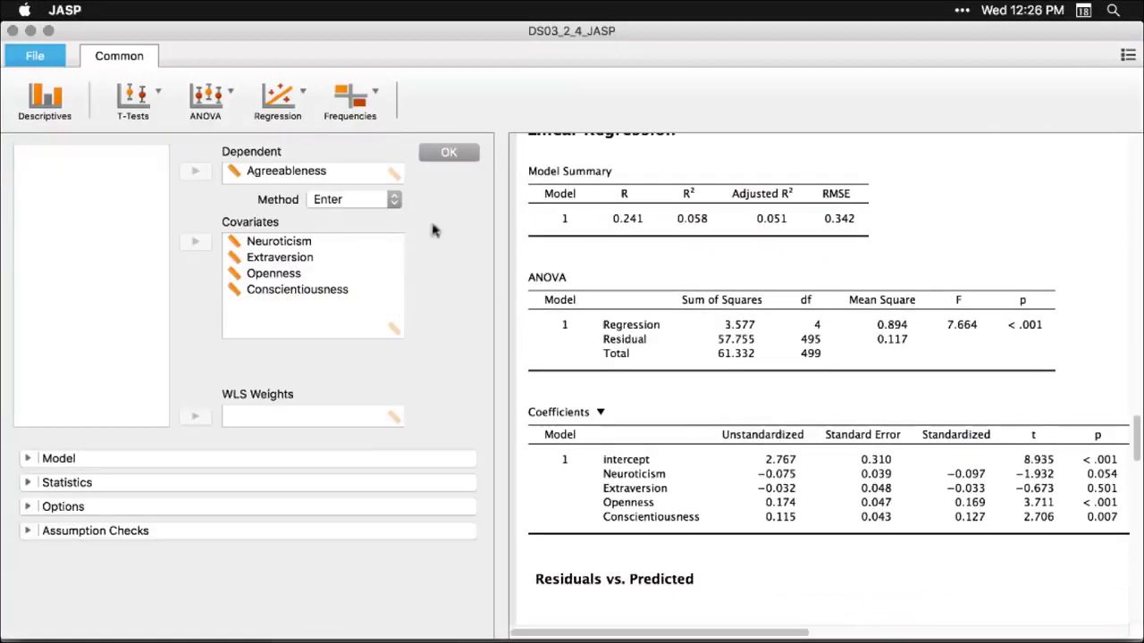
{"action": "left_click", "coordinate": [27, 458]}
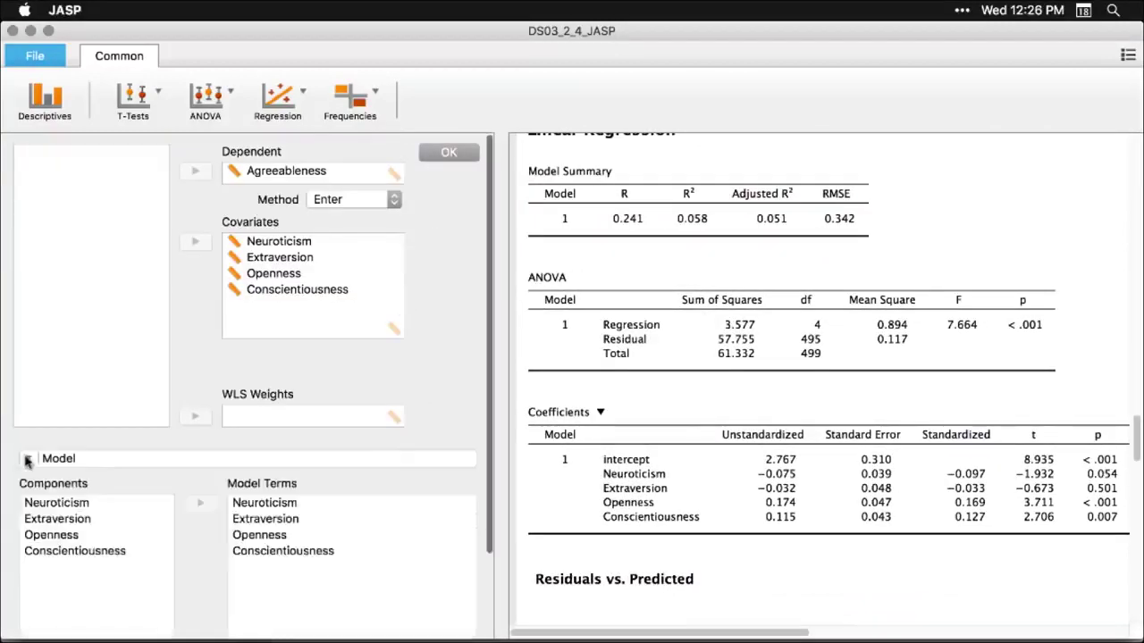
{"action": "scroll", "coordinate": [30, 505], "scroll_direction": "down", "scroll_amount": 3}
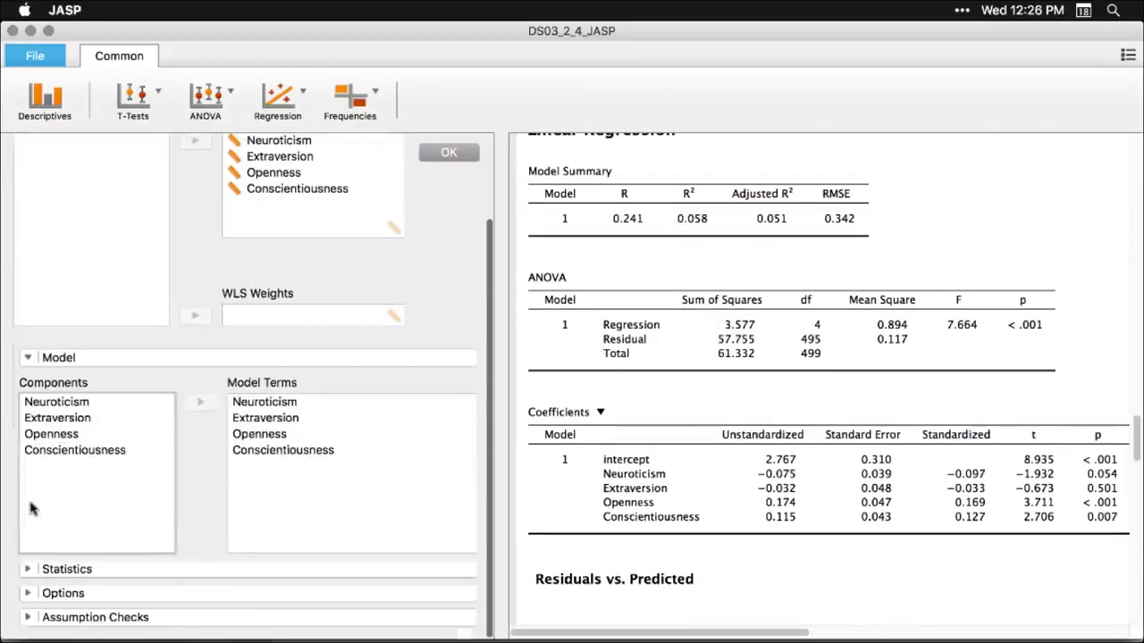
{"action": "left_click", "coordinate": [28, 572]}
{"action": "scroll", "coordinate": [28, 575], "scroll_direction": "down", "scroll_amount": 5}
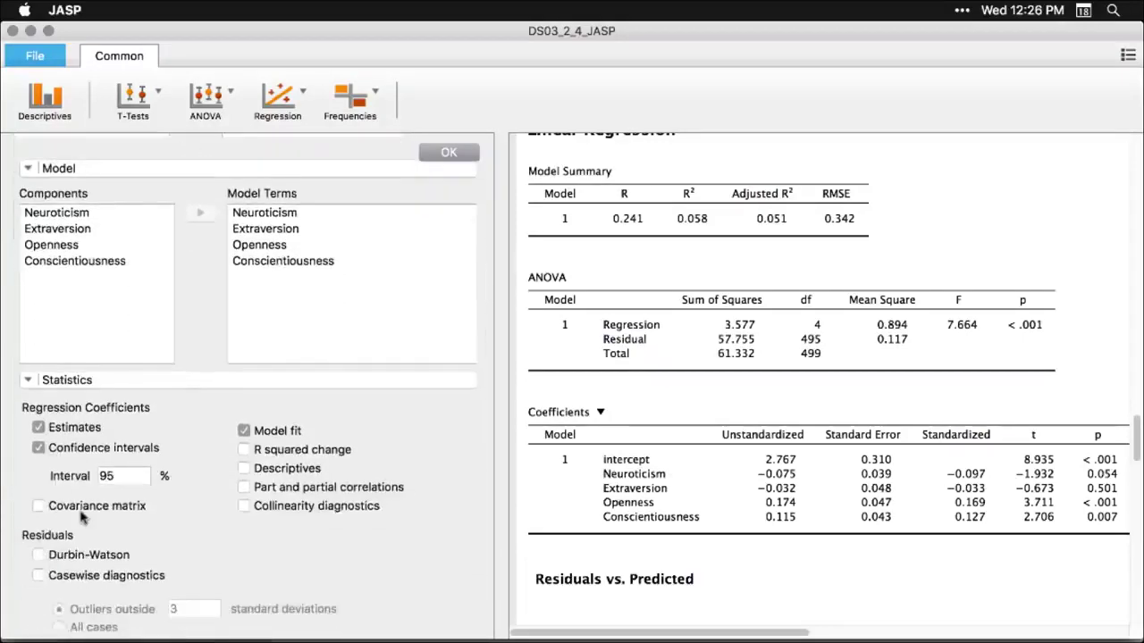
{"action": "scroll", "coordinate": [81, 519], "scroll_direction": "up", "scroll_amount": 3}
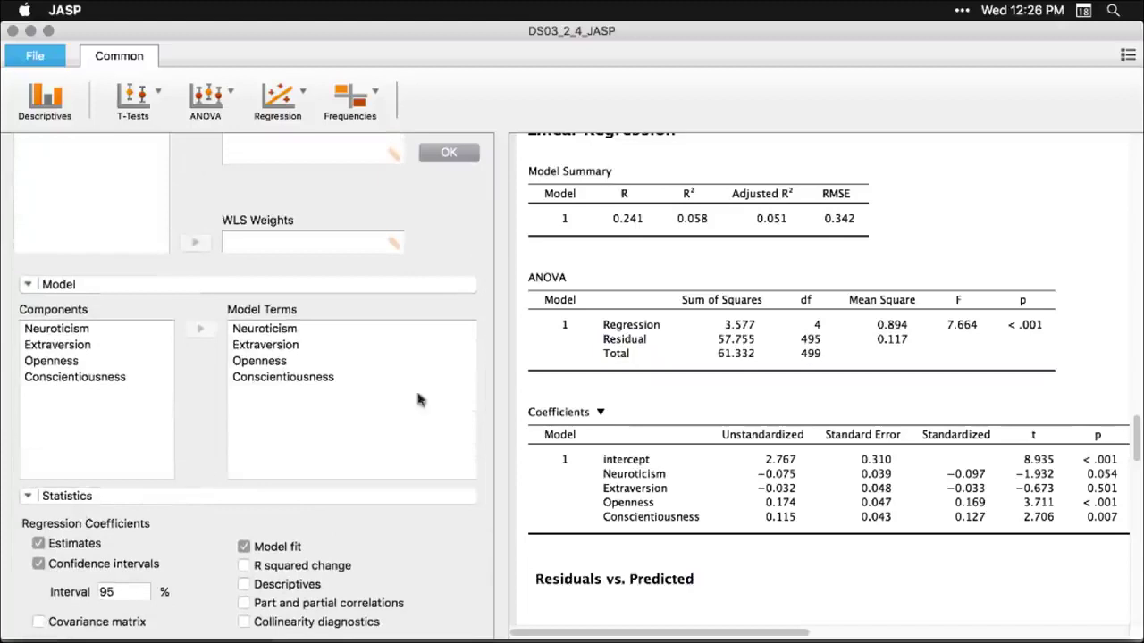
{"action": "left_click", "coordinate": [1050, 209]}
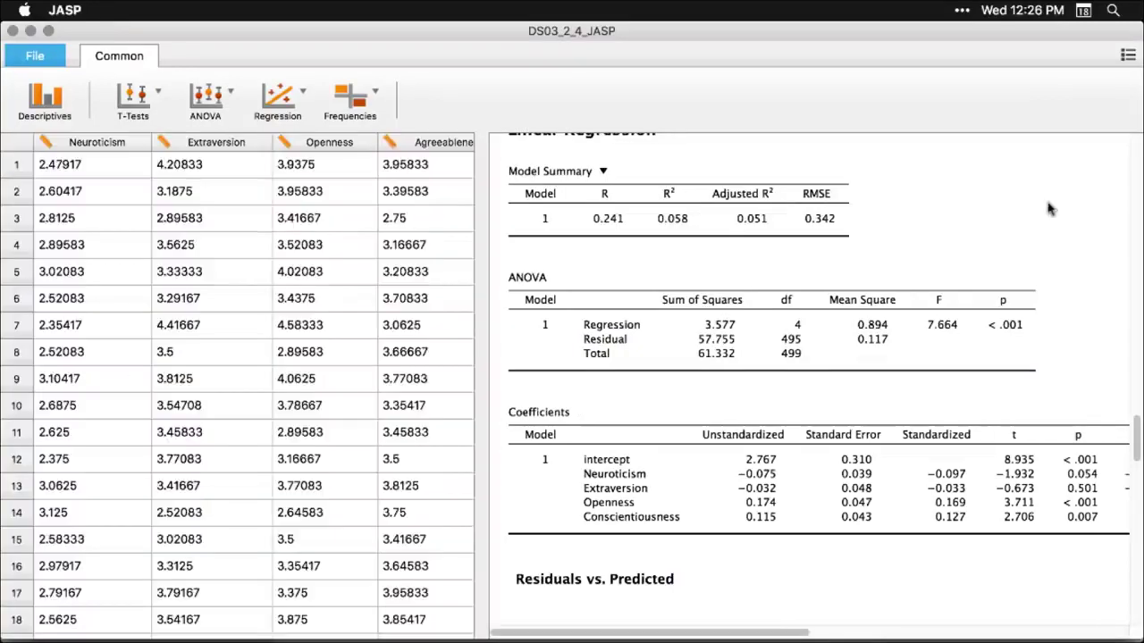
- Go back up through the results to the Neuroticism distribution plot and open JASP's file options
{"action": "scroll", "coordinate": [1050, 208], "scroll_direction": "up", "scroll_amount": 10}
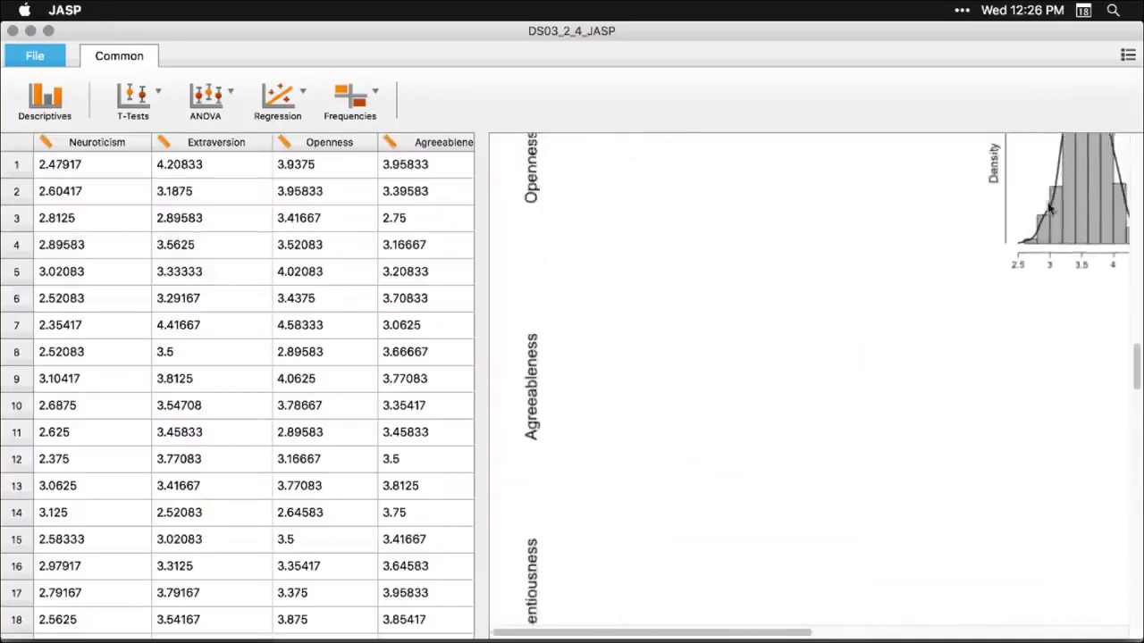
{"action": "scroll", "coordinate": [1050, 209], "scroll_direction": "up", "scroll_amount": 10}
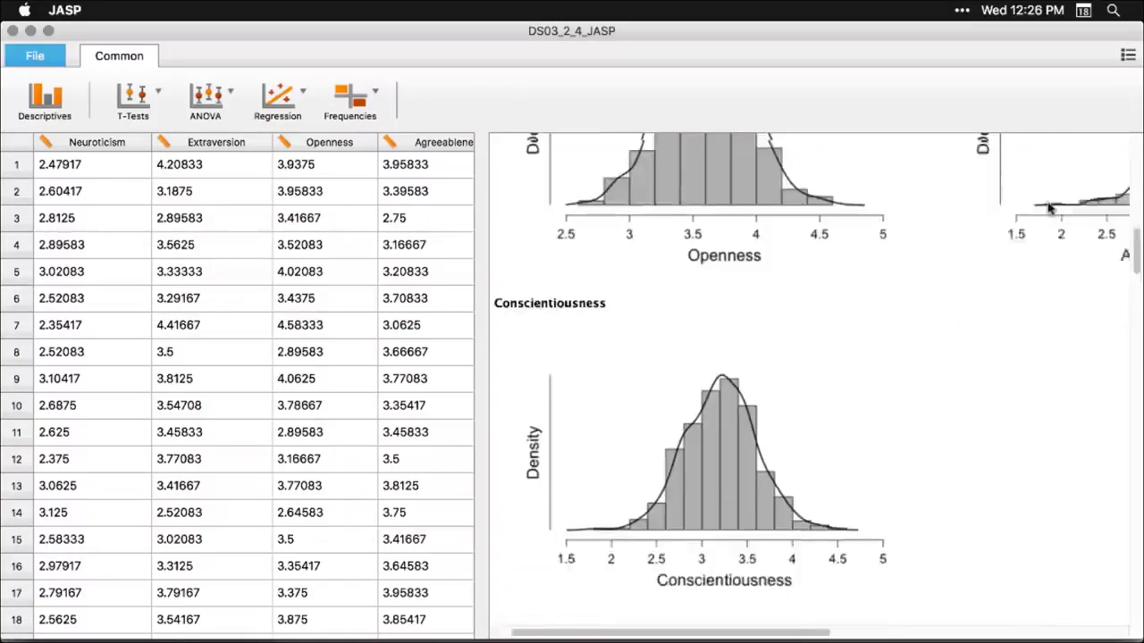
{"action": "scroll", "coordinate": [1050, 208], "scroll_direction": "up", "scroll_amount": 5}
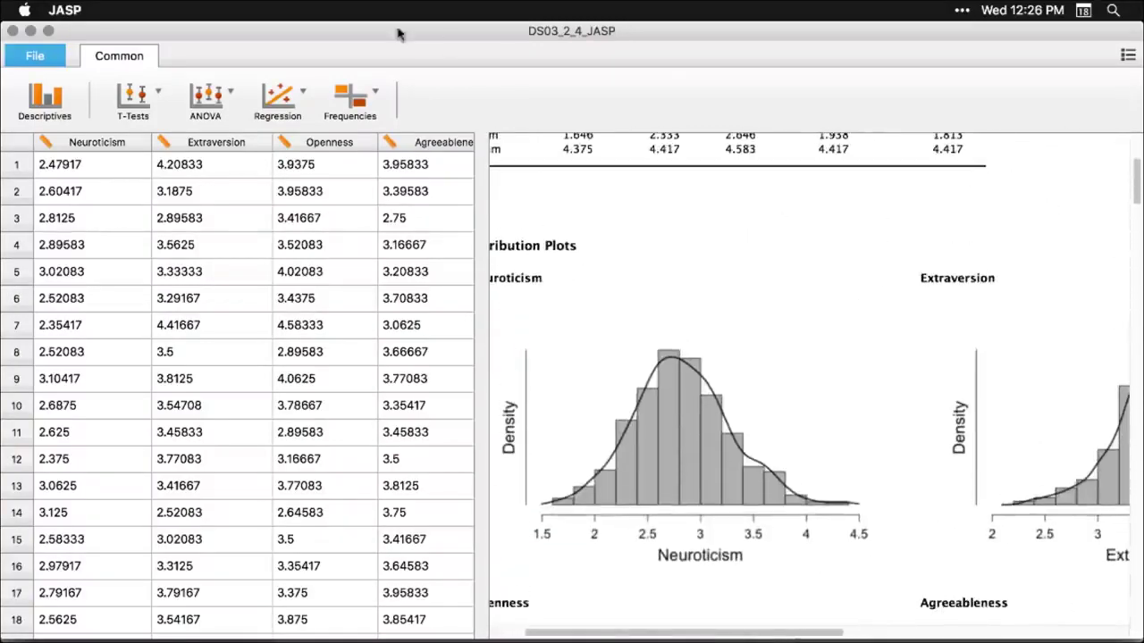
{"action": "left_click", "coordinate": [31, 61]}
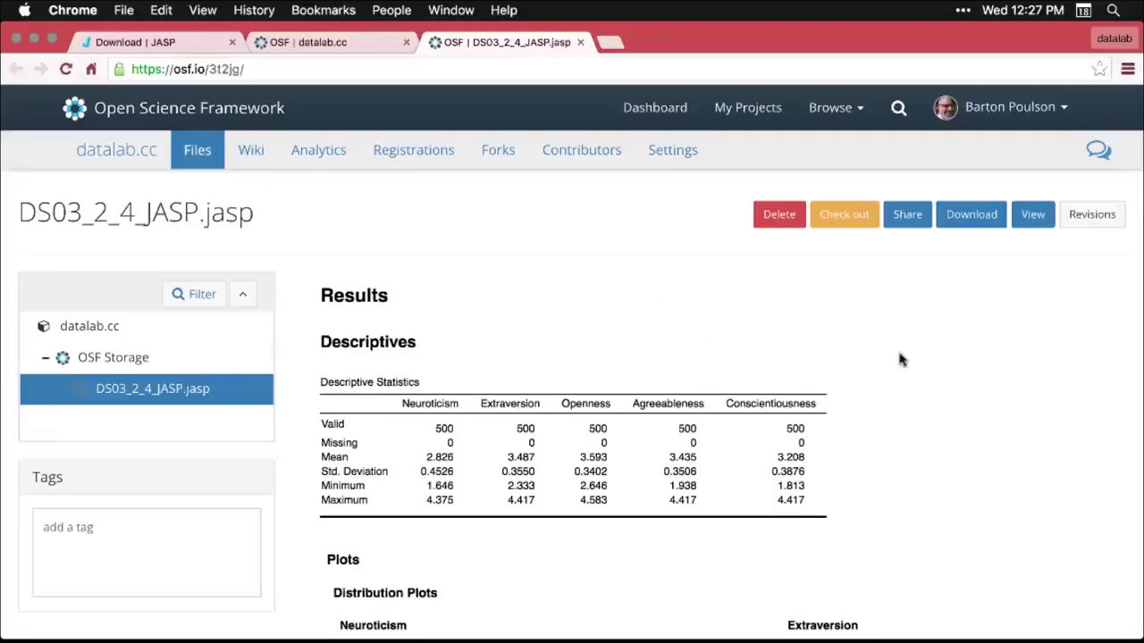
- Check the OSF page address of DS03_2_4_JASP.jasp and examine its shared results from the descriptives table through the distribution and correlation plots
{"action": "left_click", "coordinate": [444, 70]}
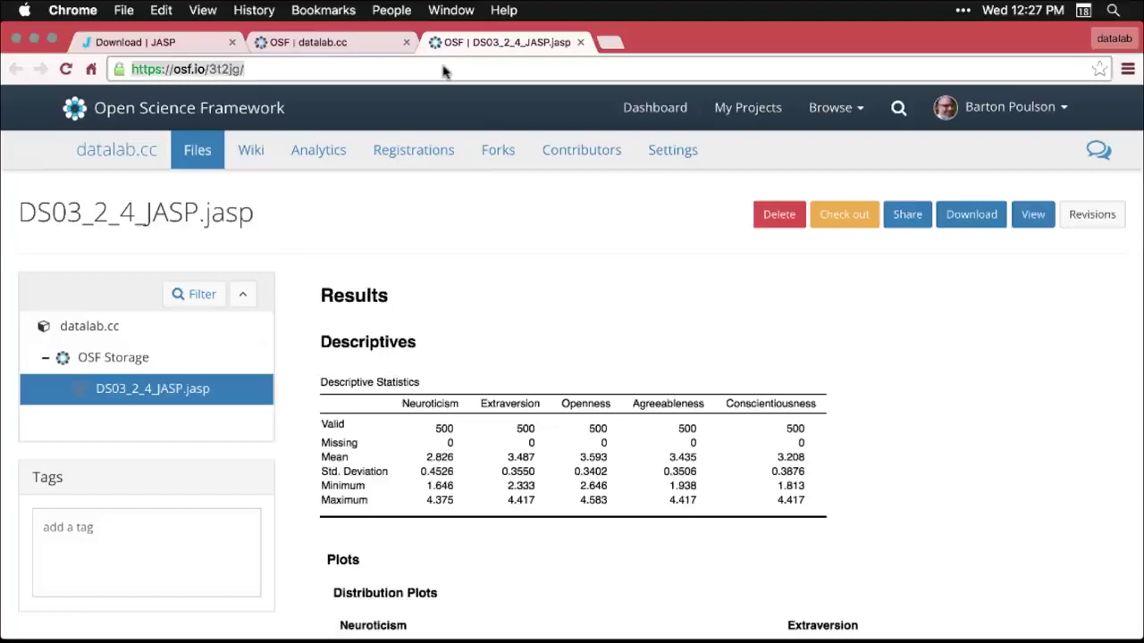
{"action": "left_click", "coordinate": [976, 380]}
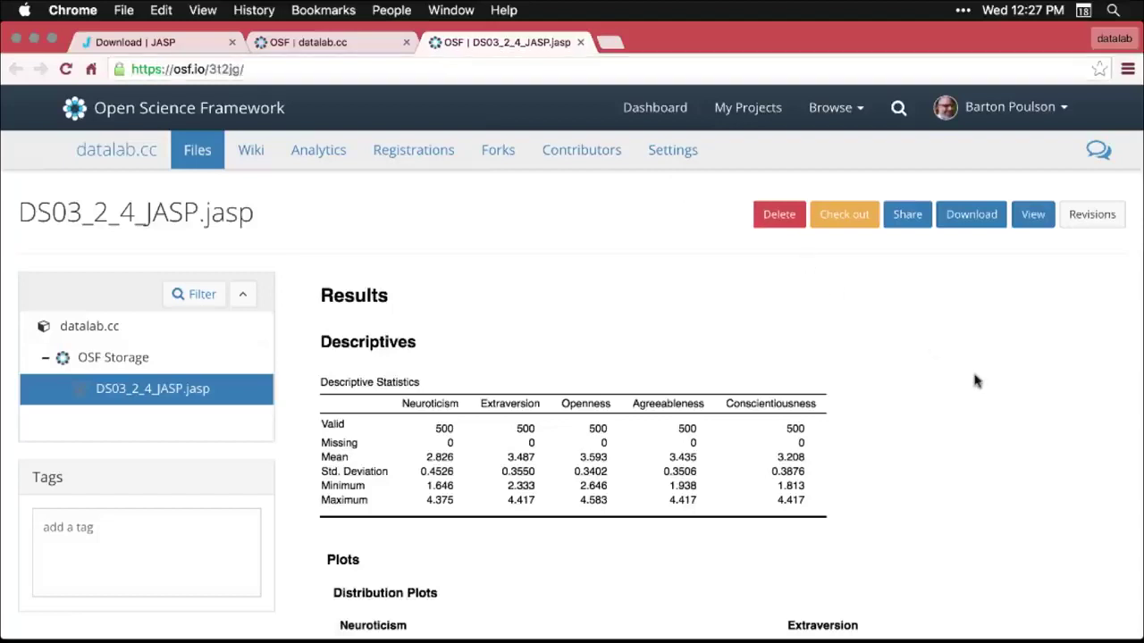
{"action": "scroll", "coordinate": [976, 381], "scroll_direction": "down", "scroll_amount": 2}
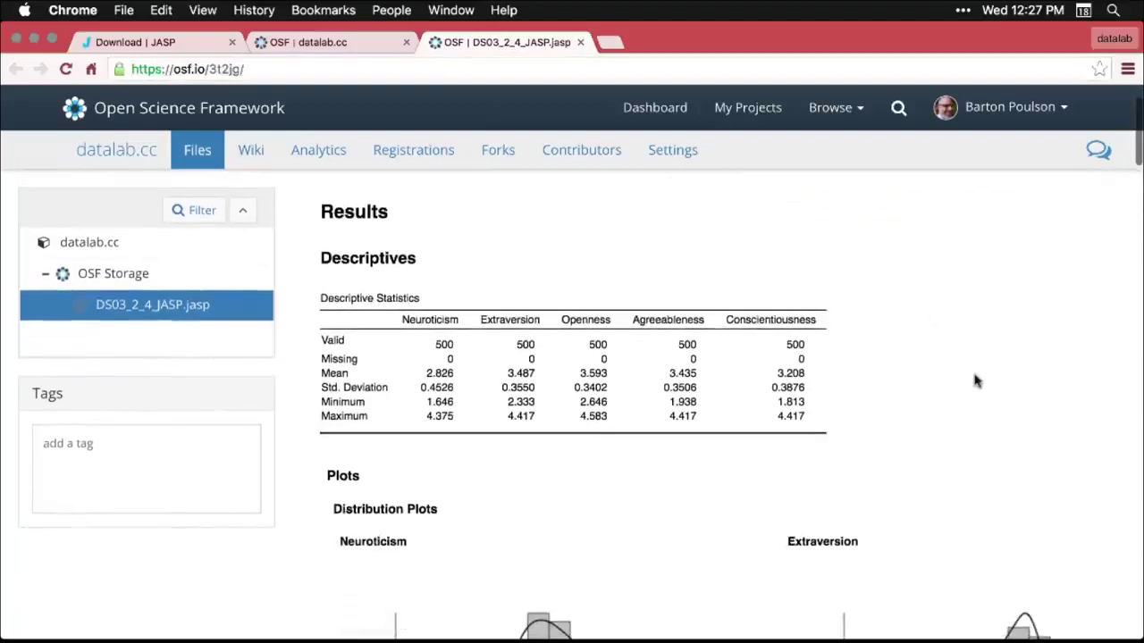
{"action": "scroll", "coordinate": [976, 381], "scroll_direction": "down", "scroll_amount": 10}
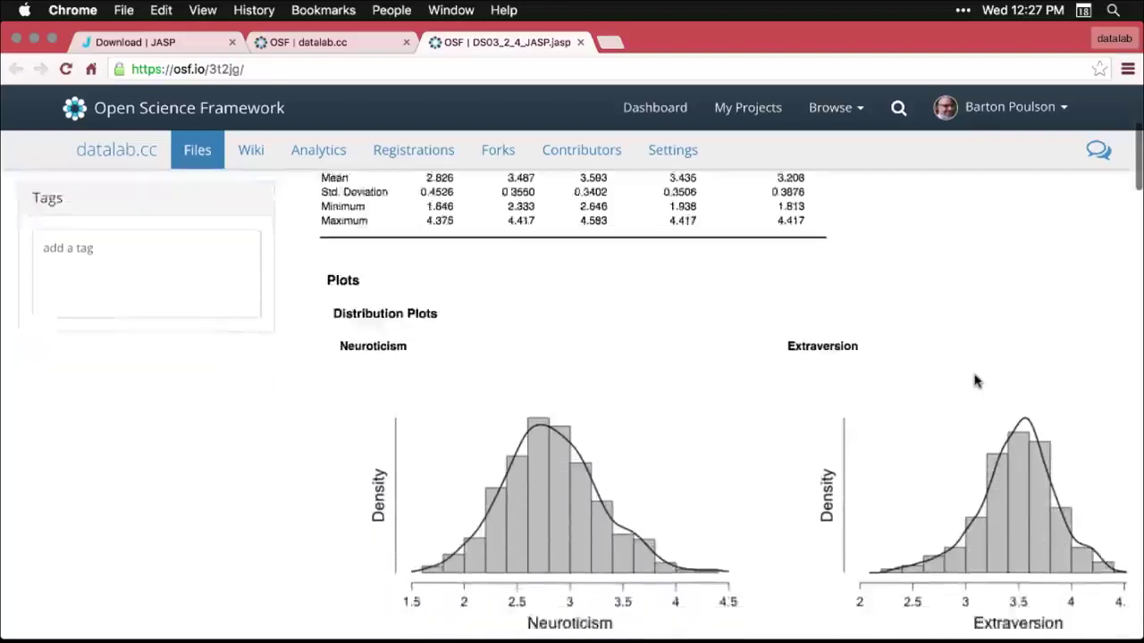
{"action": "scroll", "coordinate": [976, 380], "scroll_direction": "down", "scroll_amount": 9}
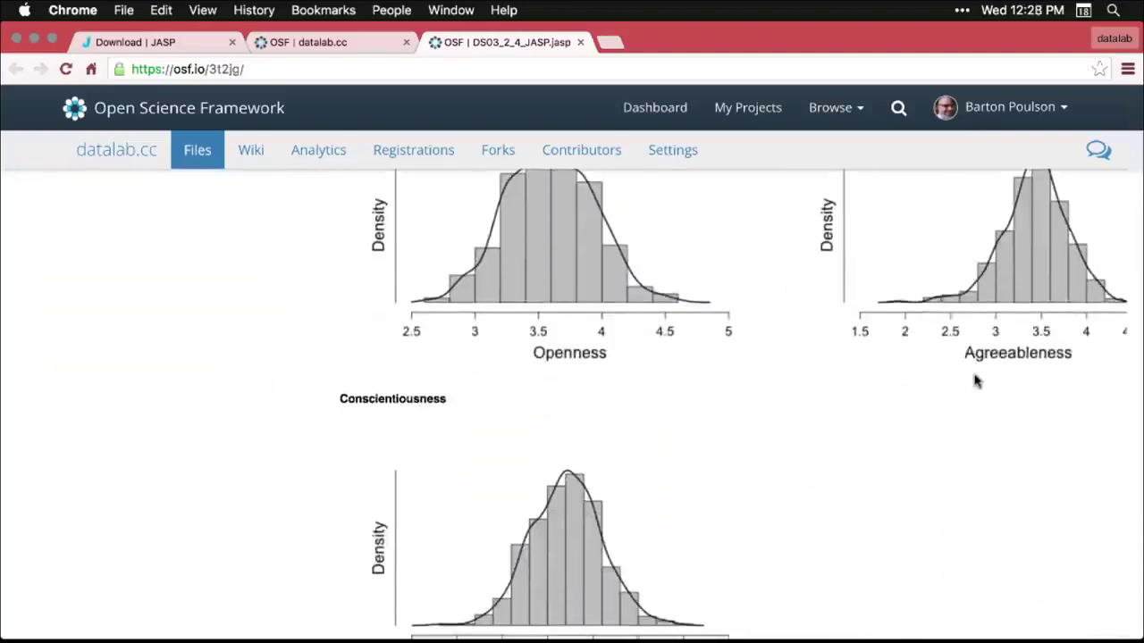
{"action": "scroll", "coordinate": [976, 381], "scroll_direction": "down", "scroll_amount": 10}
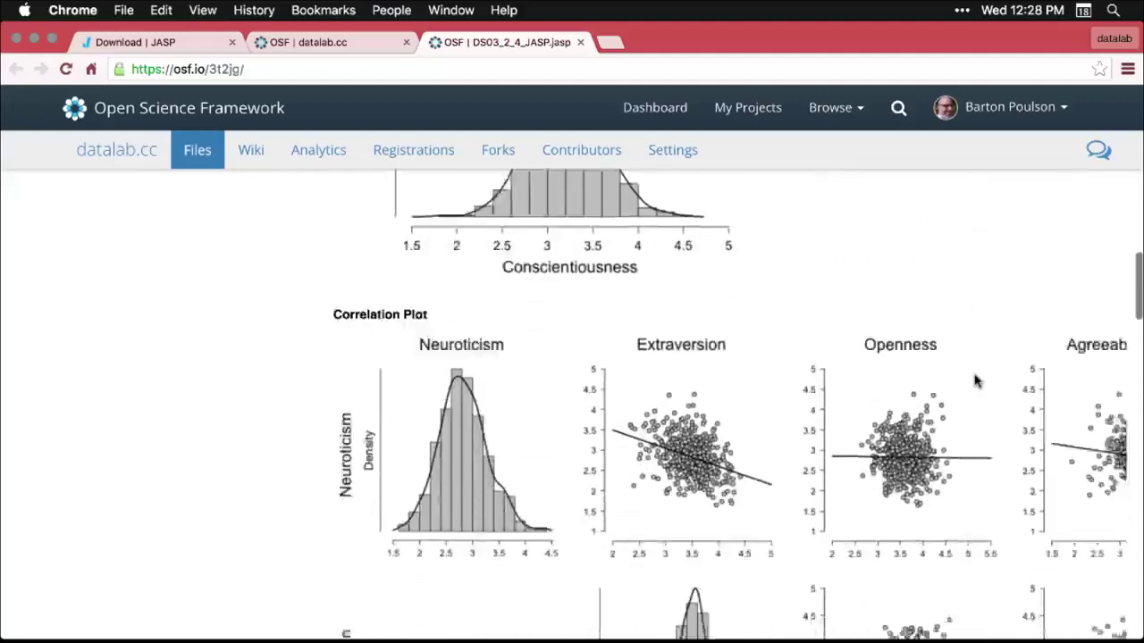
{"action": "scroll", "coordinate": [976, 381], "scroll_direction": "down", "scroll_amount": 15}
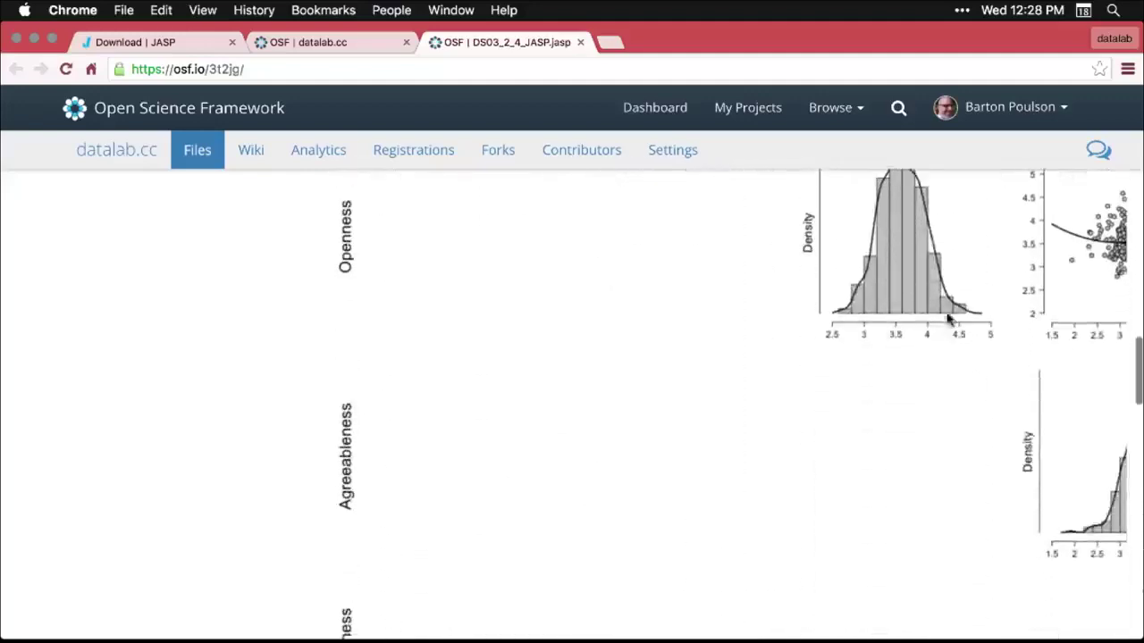
{"action": "scroll", "coordinate": [949, 320], "scroll_direction": "up", "scroll_amount": 20}
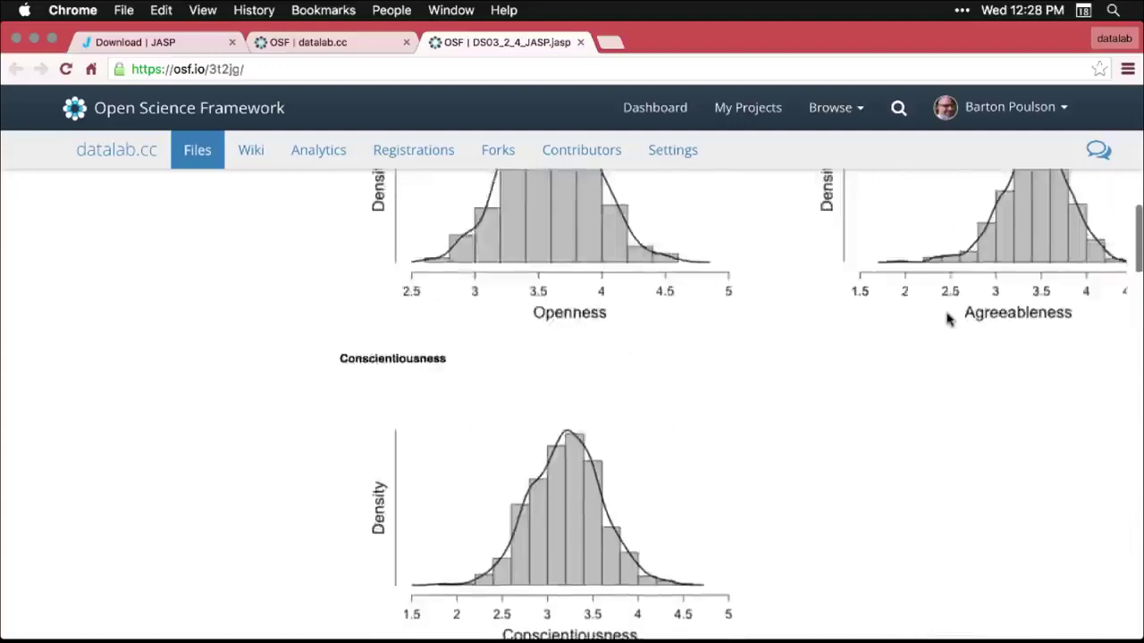
{"action": "scroll", "coordinate": [949, 320], "scroll_direction": "up", "scroll_amount": 10}
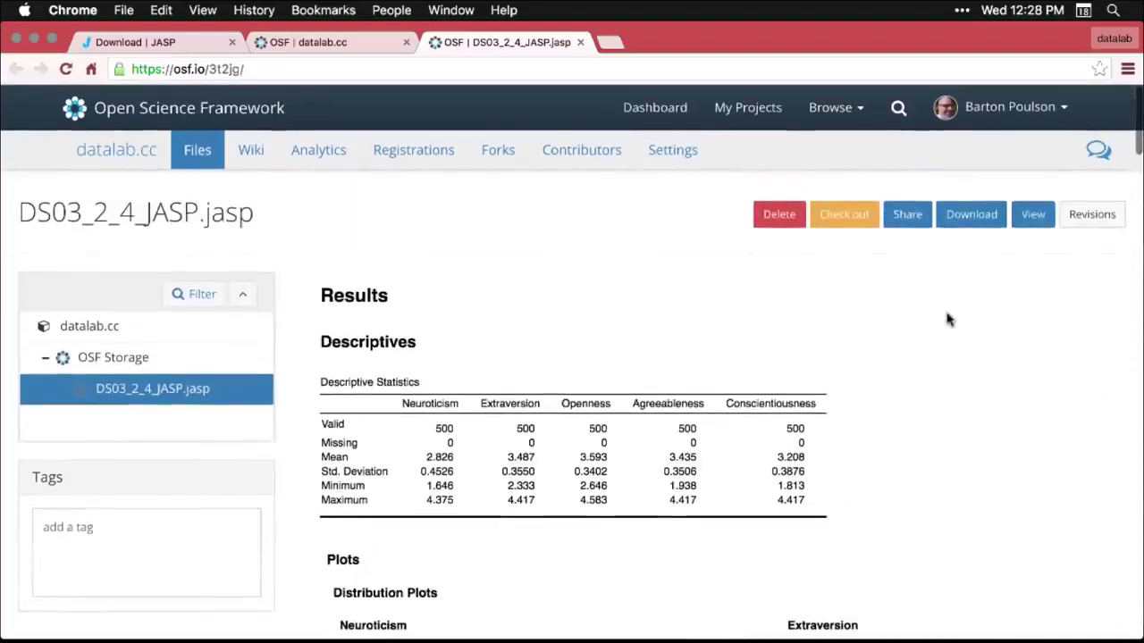